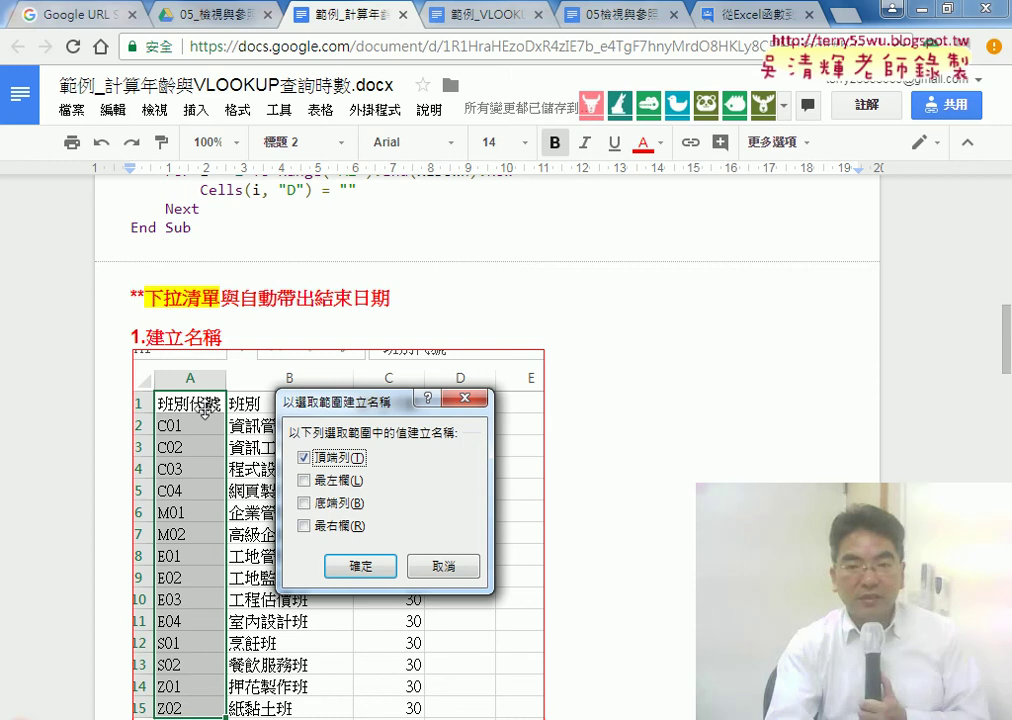
- Review the written end-date formula and highlight its date-calculation part
drag(238, 298, 389, 298)
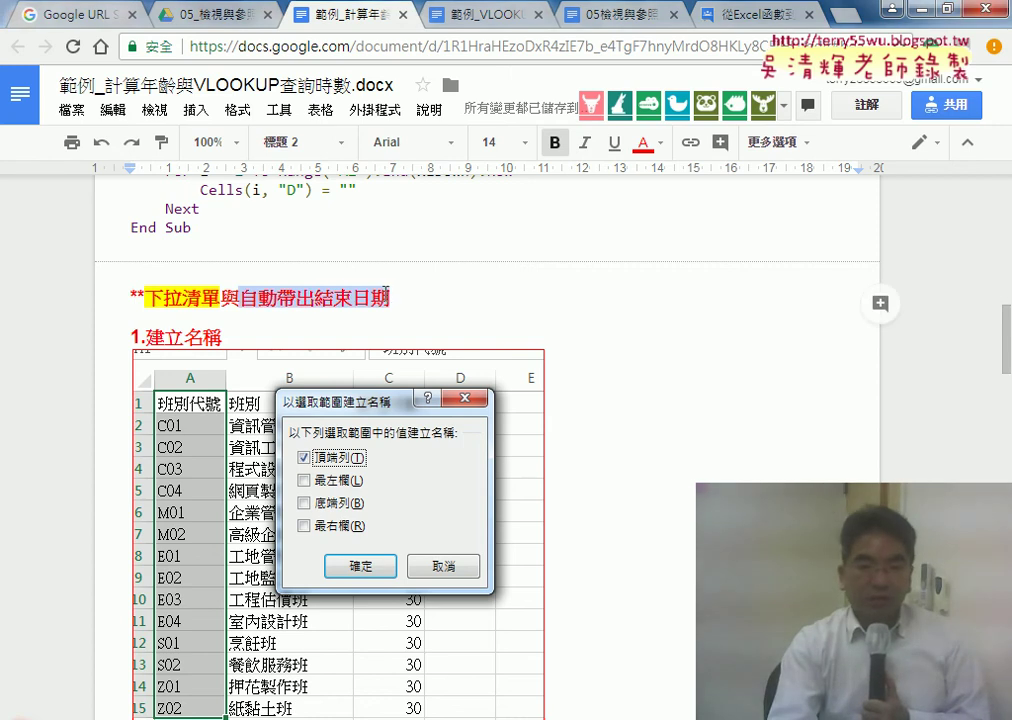
scroll(460, 303, down, 8)
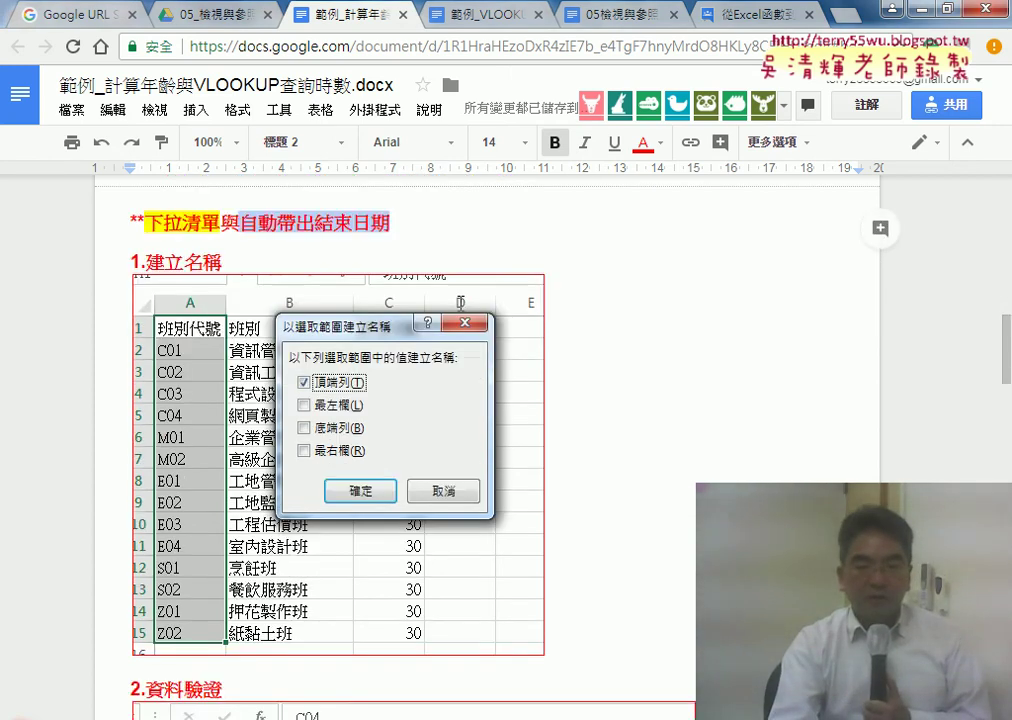
scroll(458, 302, down, 1)
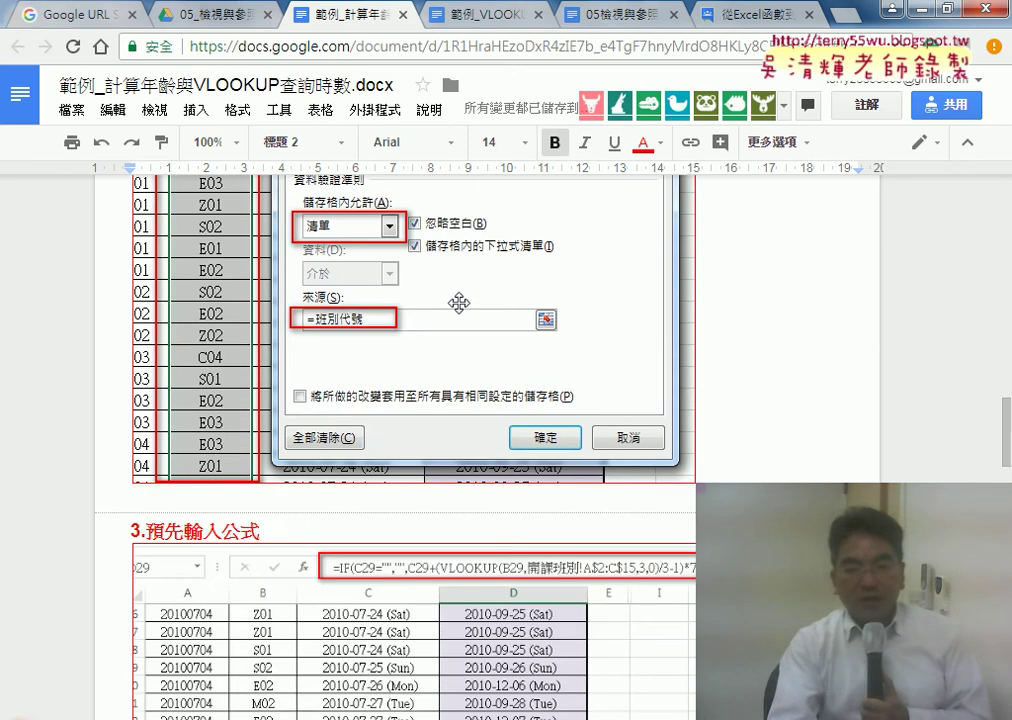
scroll(458, 304, down, 3)
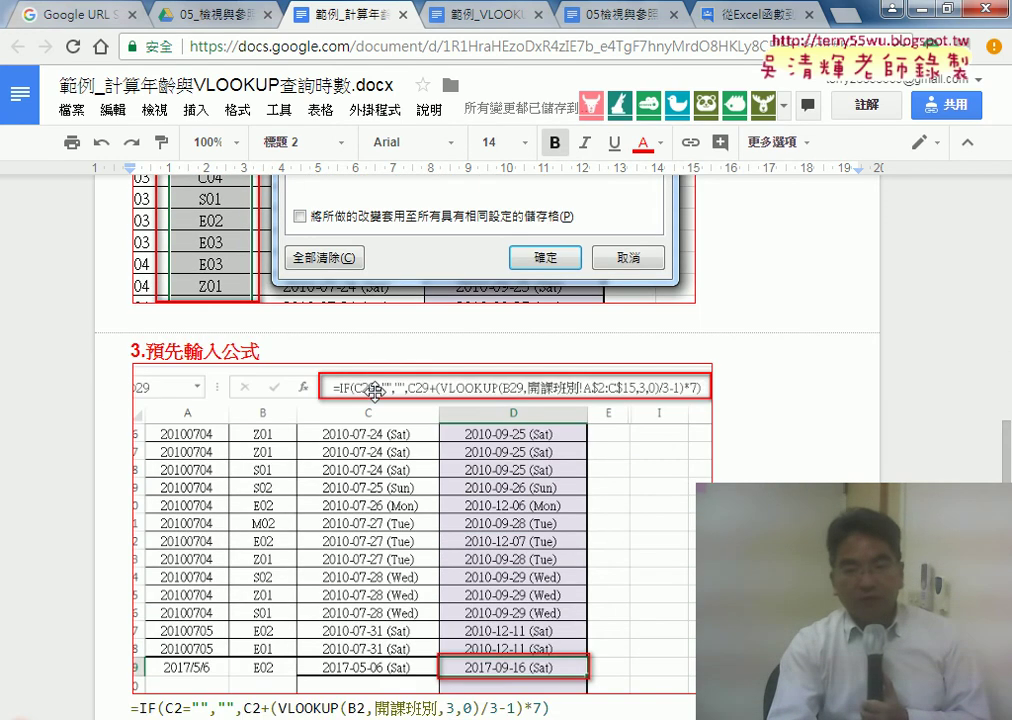
scroll(375, 391, down, 2)
click(252, 511)
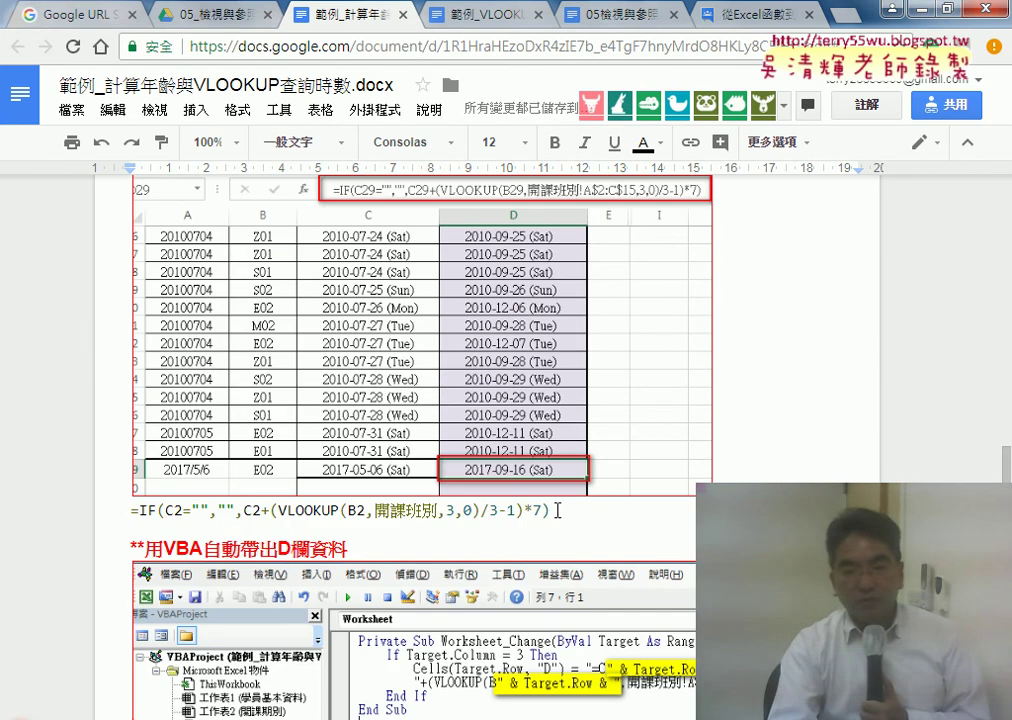
drag(557, 511, 130, 511)
click(283, 514)
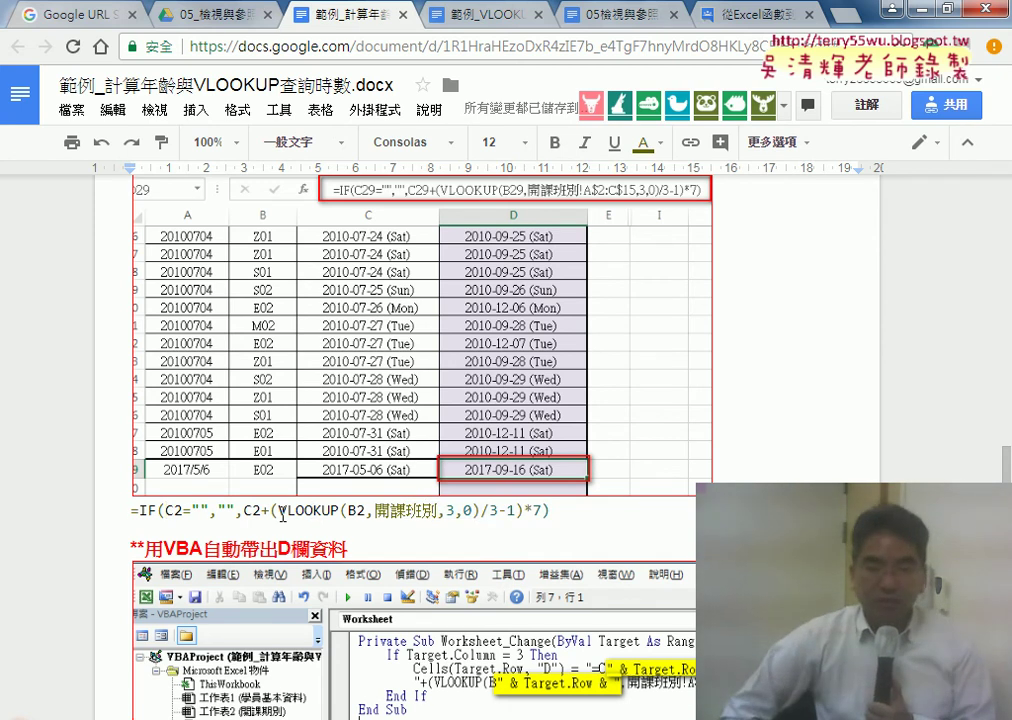
key(Left)
key(Left)
key(Left)
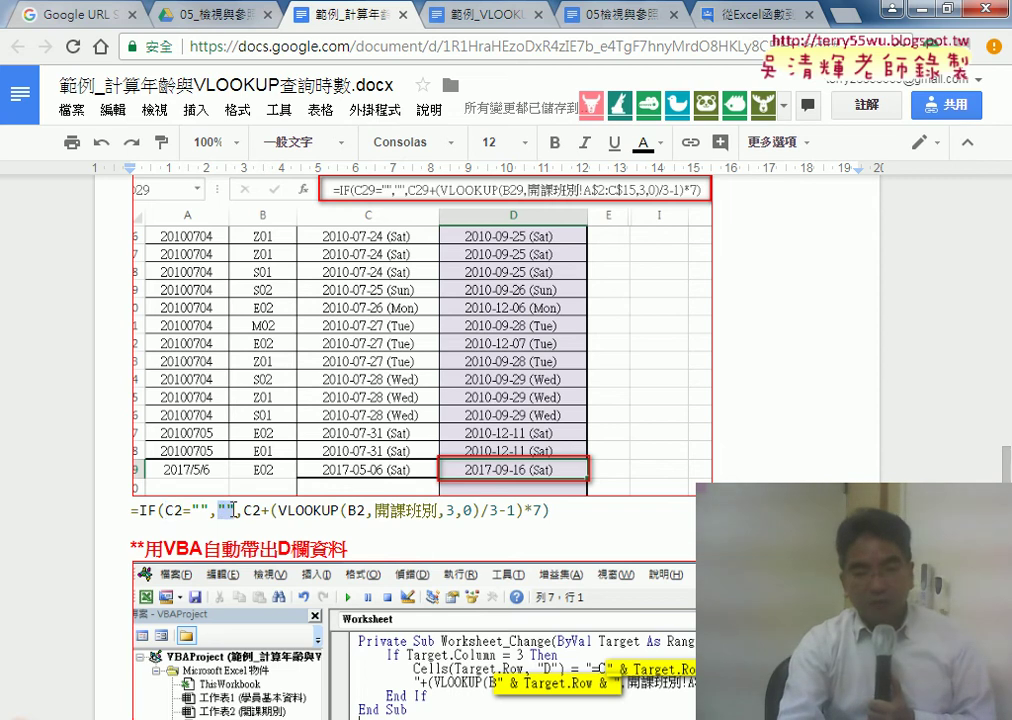
drag(245, 510, 535, 511)
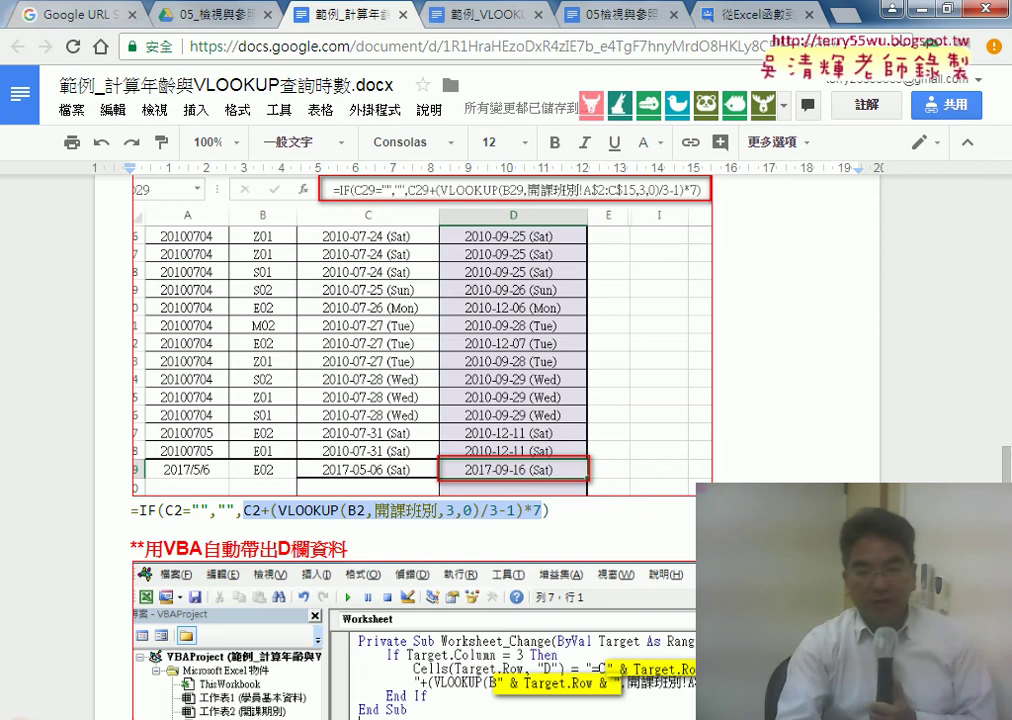
- In the Excel workbook, select cell D2 to show its end-date formula
click(475, 650)
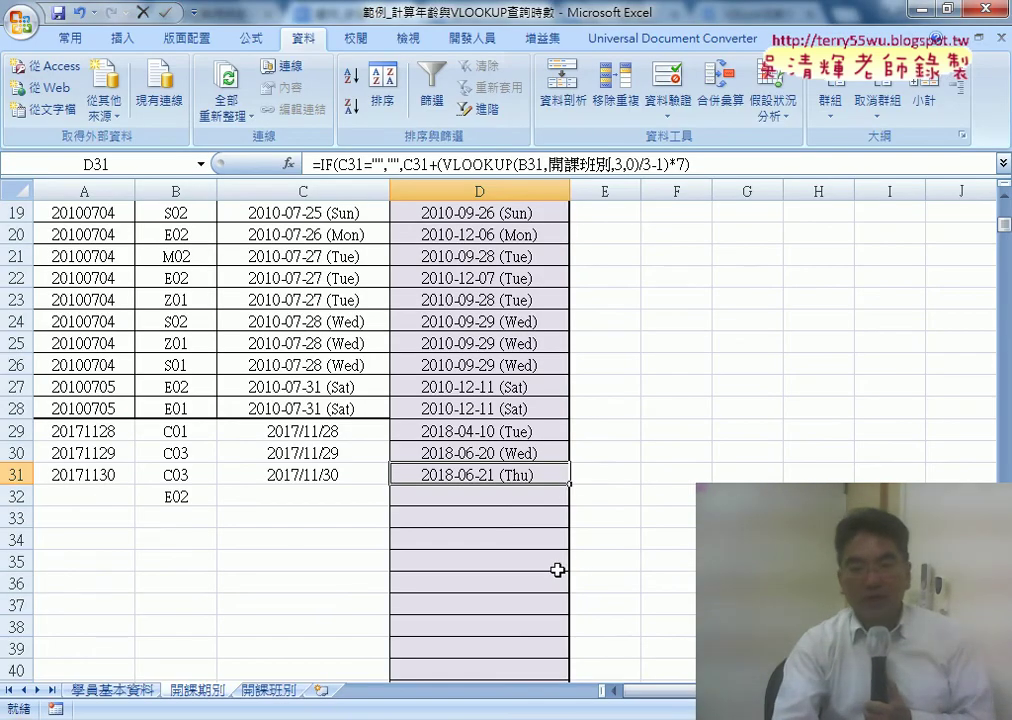
scroll(570, 566, down, 3)
scroll(583, 562, down, 1)
scroll(583, 562, down, 8)
scroll(584, 558, down, 4)
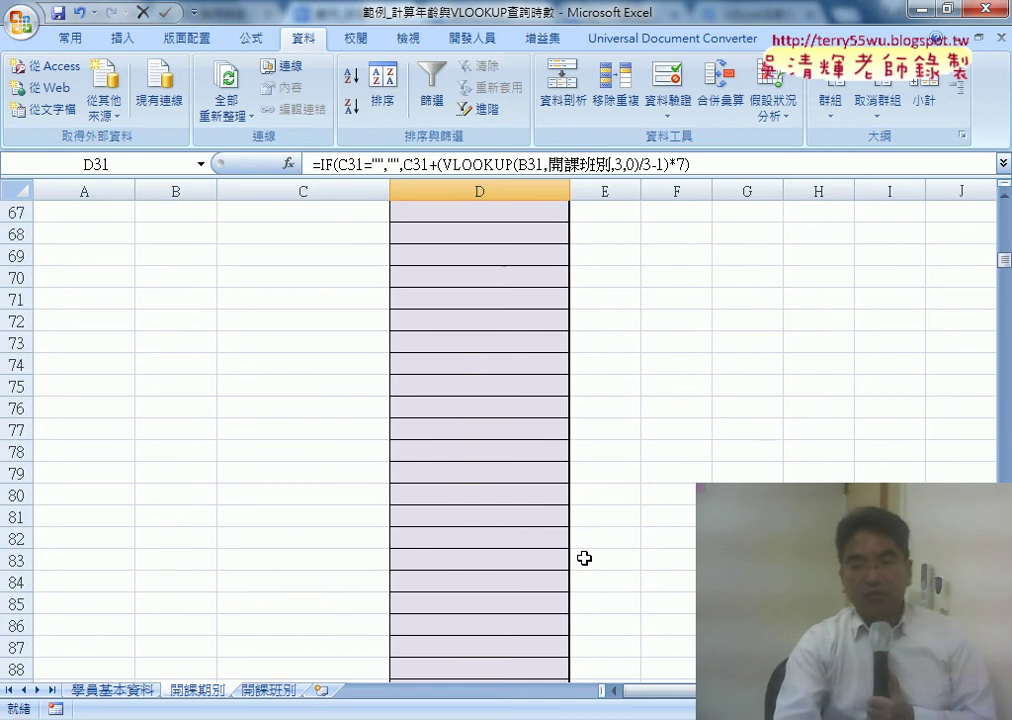
scroll(584, 558, down, 7)
scroll(565, 556, down, 8)
scroll(565, 556, down, 8)
scroll(560, 553, up, 4)
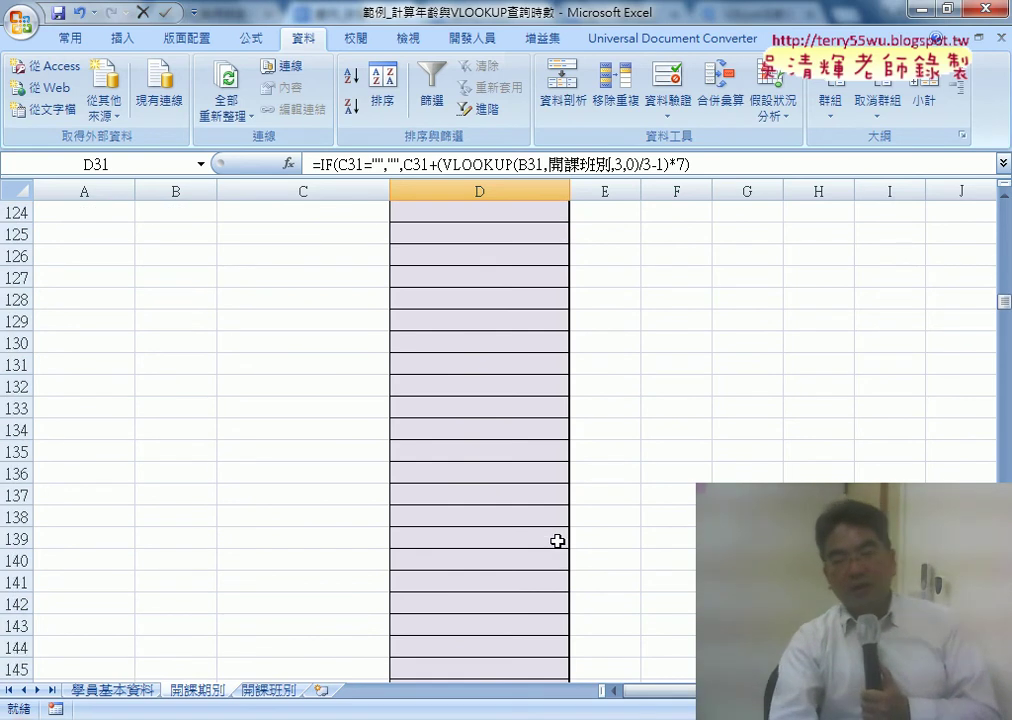
scroll(558, 536, up, 12)
scroll(560, 531, up, 5)
scroll(560, 531, up, 9)
scroll(561, 531, up, 7)
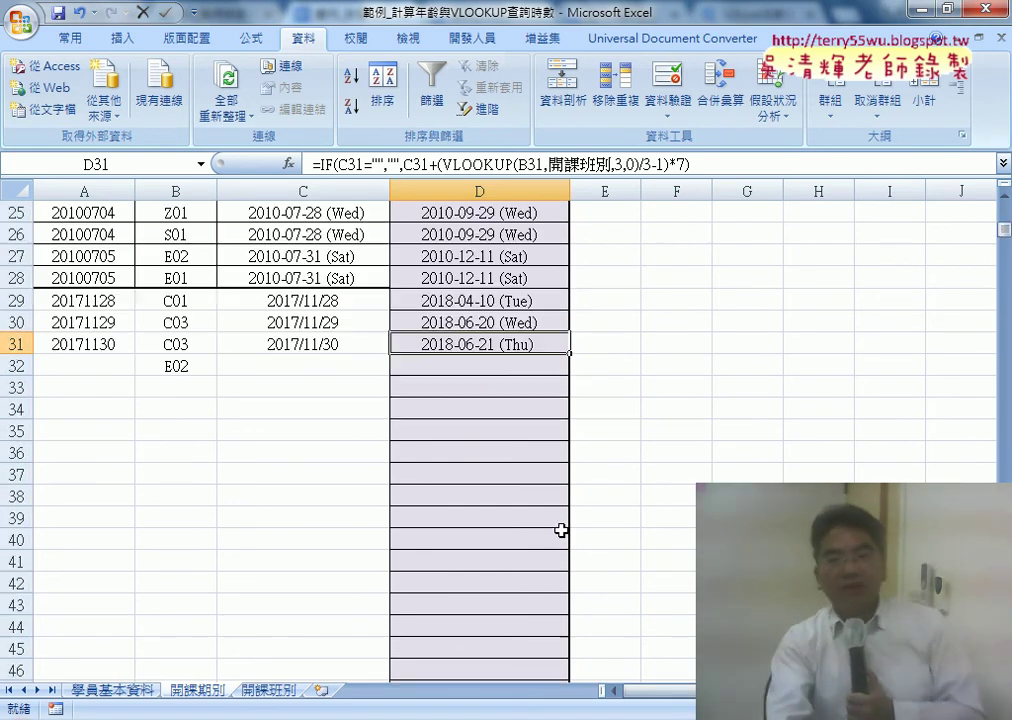
scroll(526, 490, up, 8)
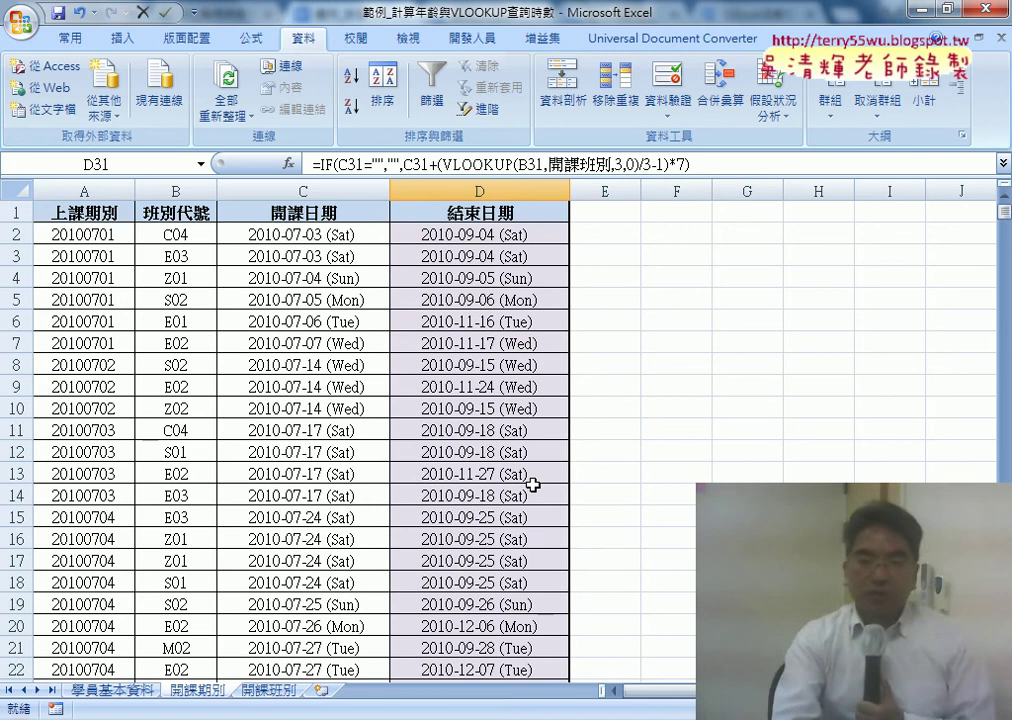
click(464, 235)
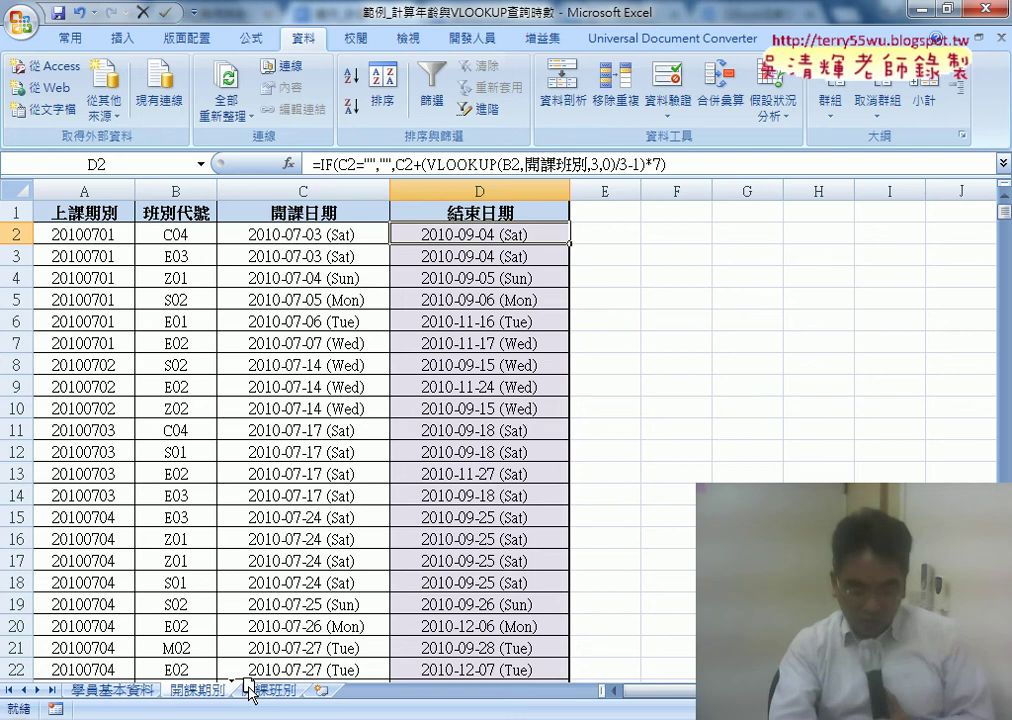
- Copy the 開課期別 sheet and rename the copy 開課期別 (VBA)
ctrl+drag(246, 693, 248, 692)
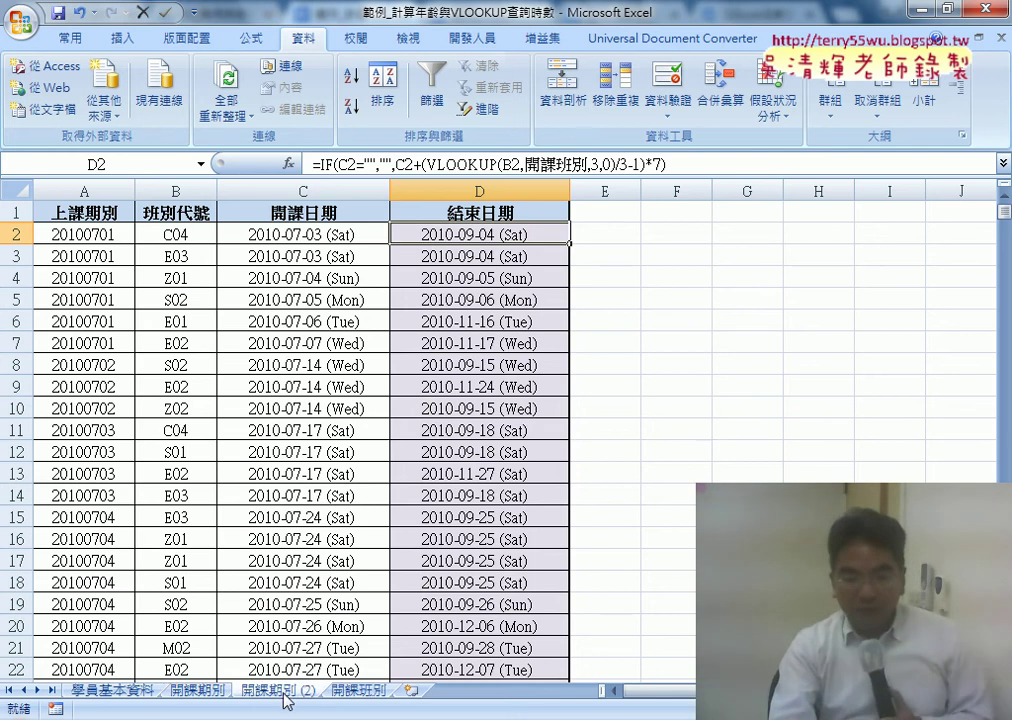
double_click(284, 692)
click(308, 689)
key(BackSpace)
key(BackSpace)
key(BackSpace)
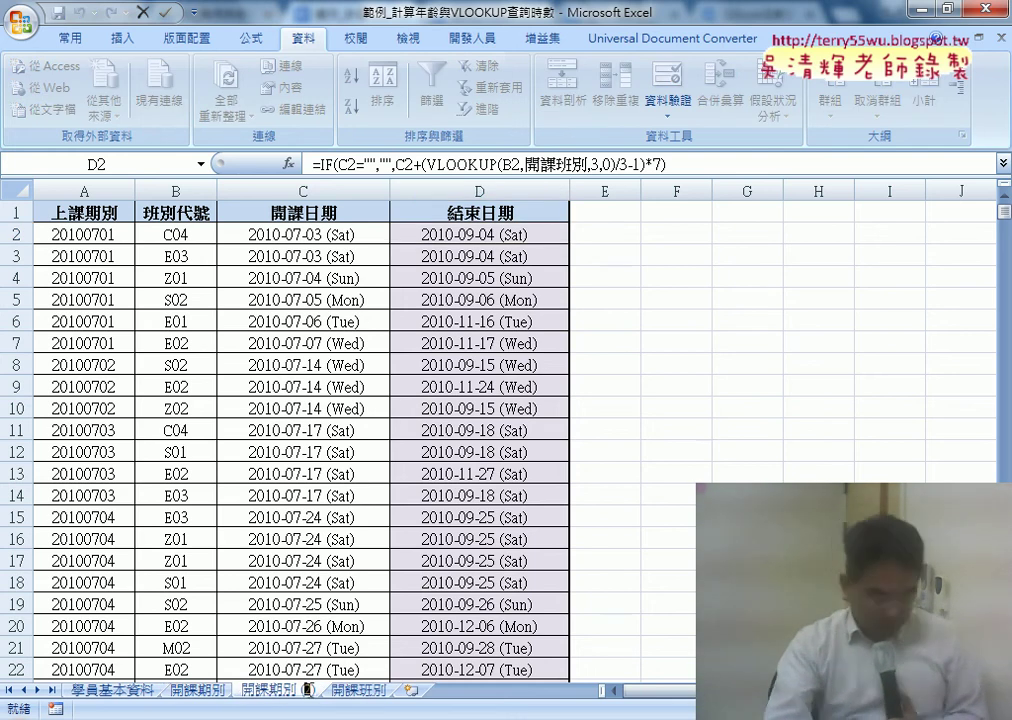
text((B))
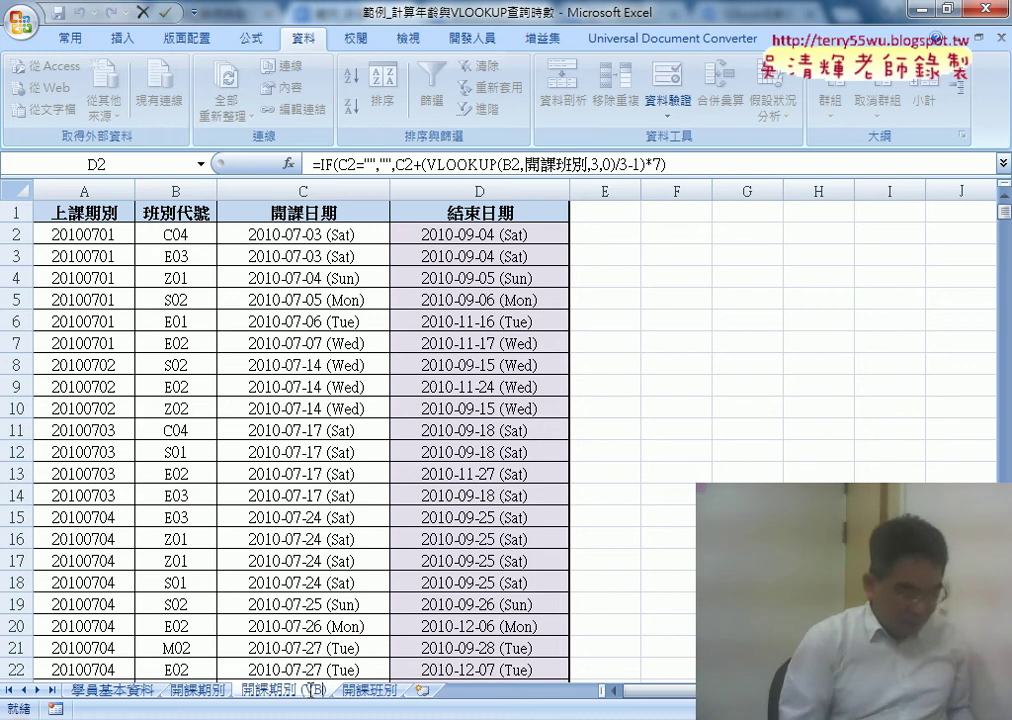
text(A))
key(Return)
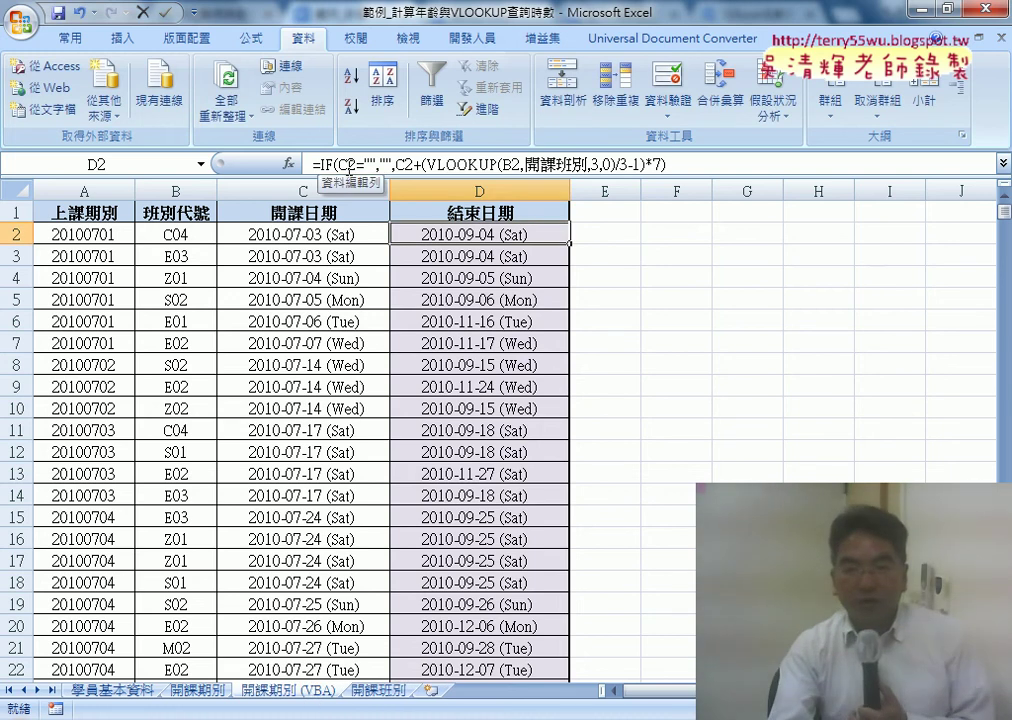
- Try deleting the IF wrapper from D2's formula, then cancel the edit after formula errors
click(427, 164)
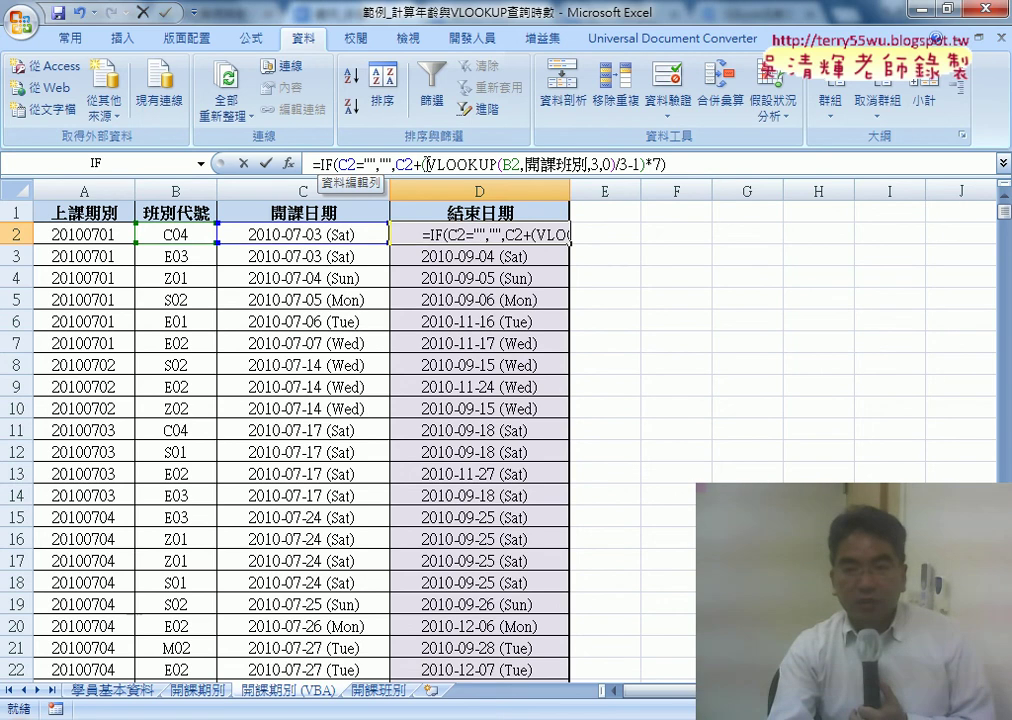
drag(427, 164, 351, 164)
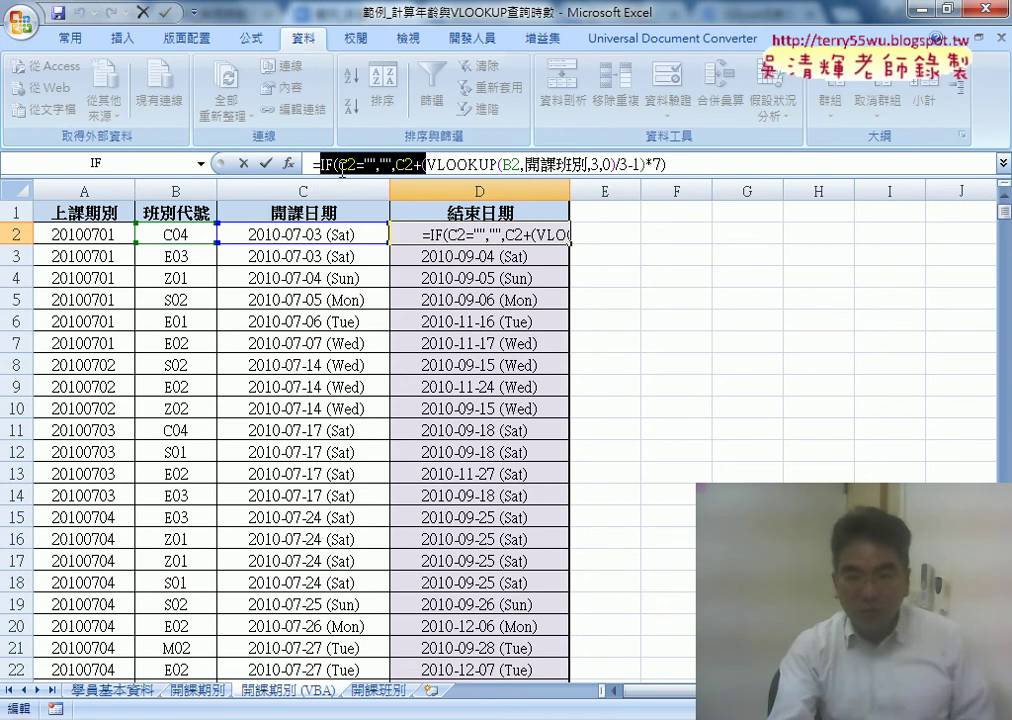
key(Delete)
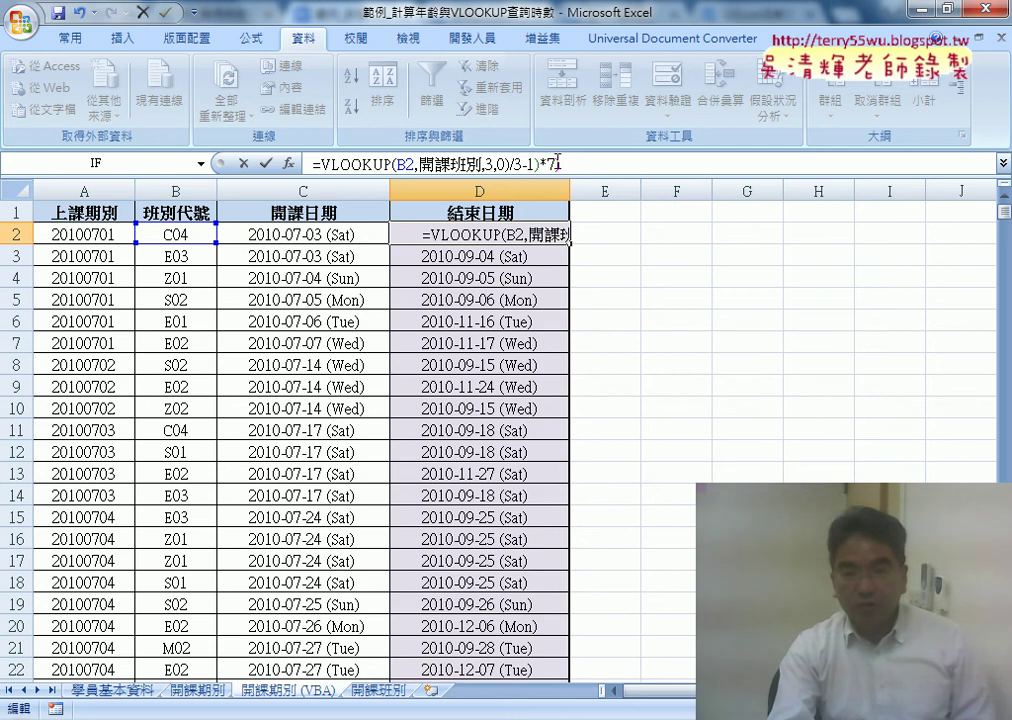
click(265, 163)
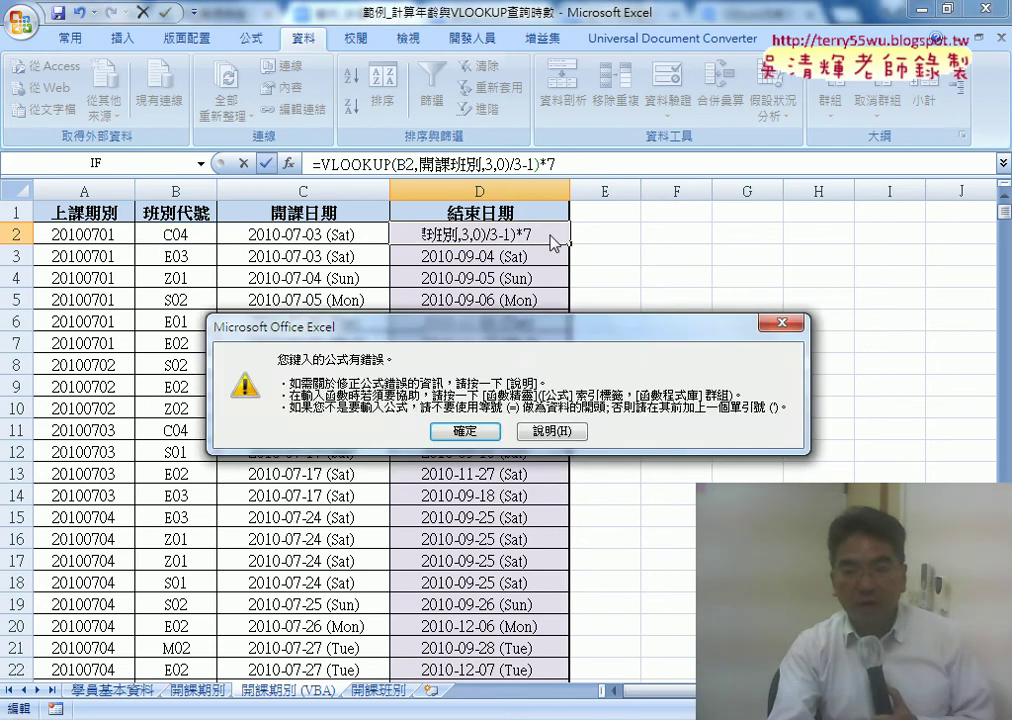
click(467, 430)
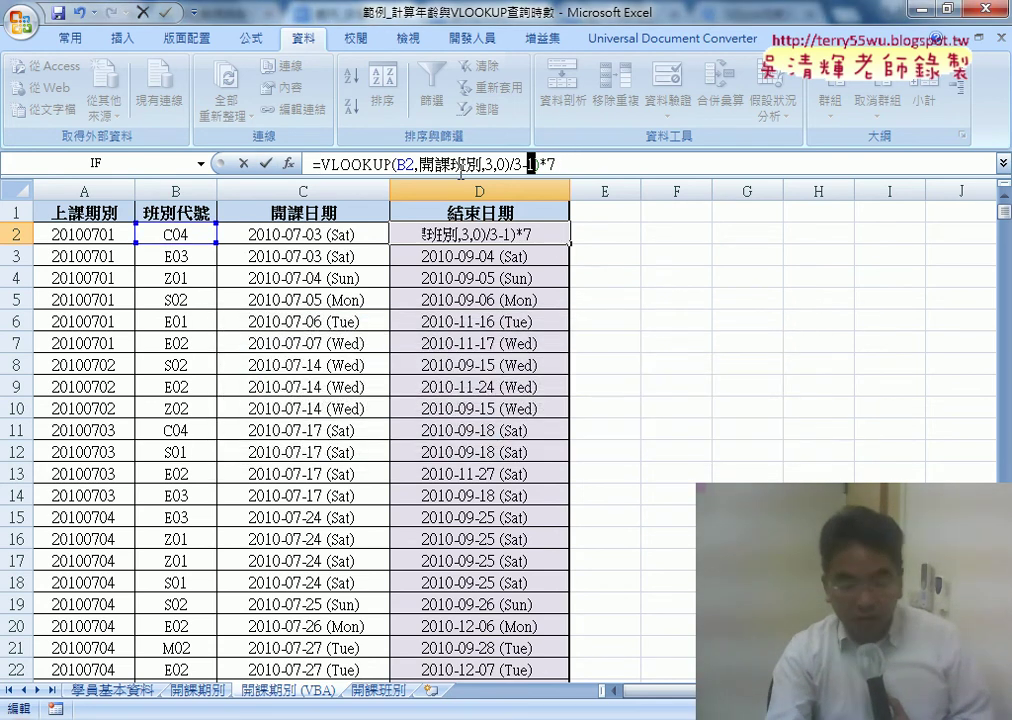
key(End)
text())
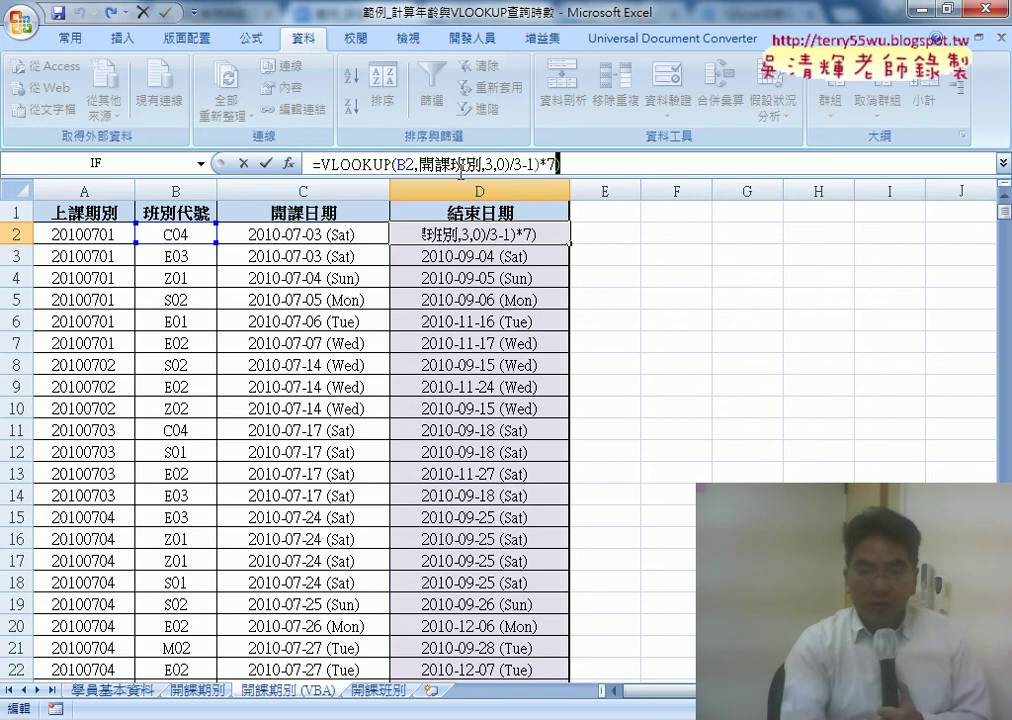
click(265, 164)
click(465, 431)
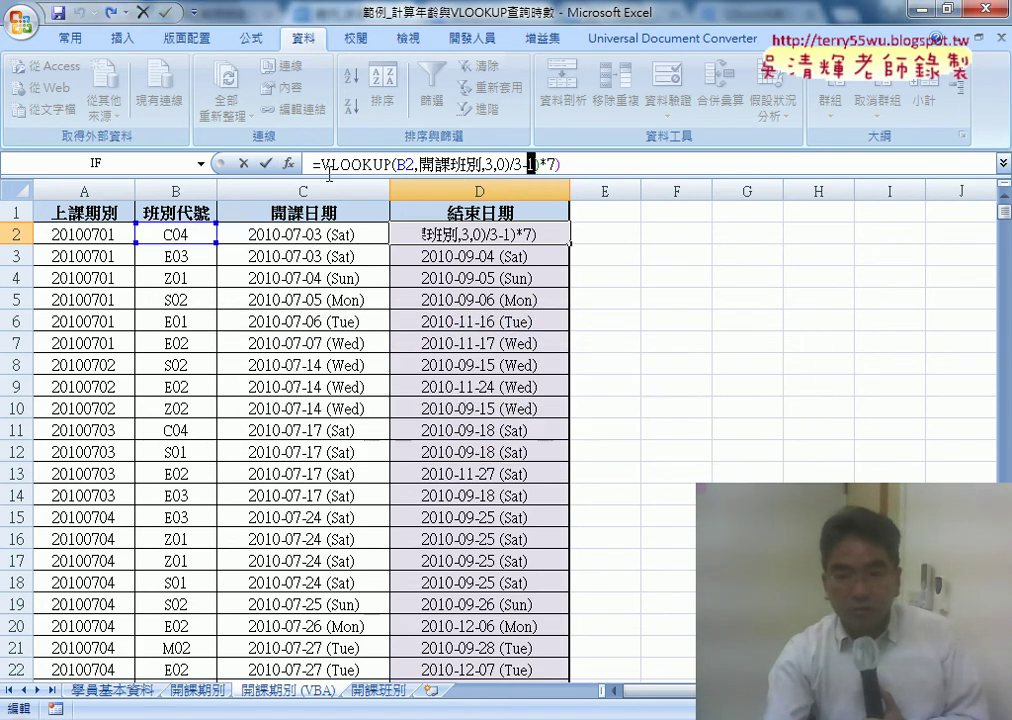
click(243, 163)
- Copy the IF function's value-if-false expression from D2's function arguments
click(325, 163)
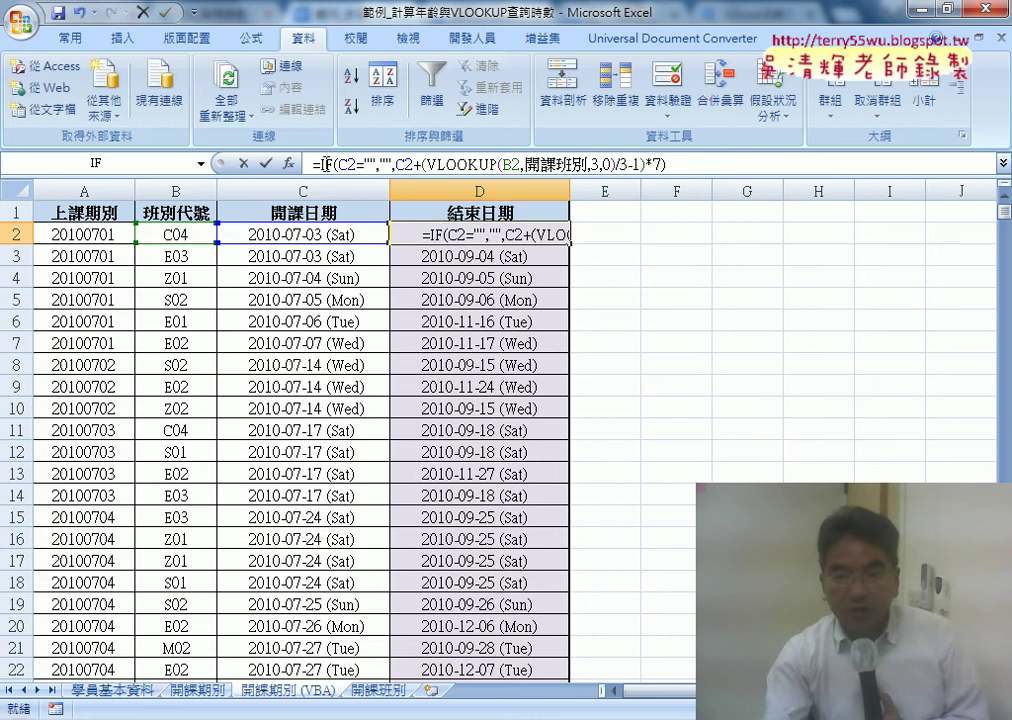
click(288, 163)
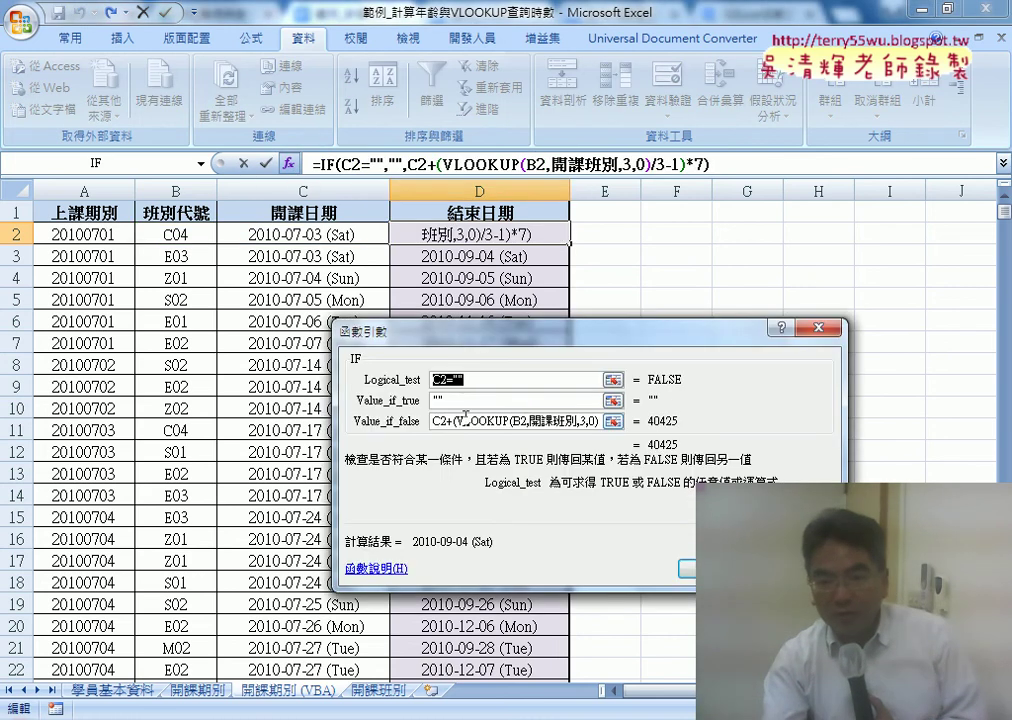
drag(437, 421, 598, 421)
right_click(582, 418)
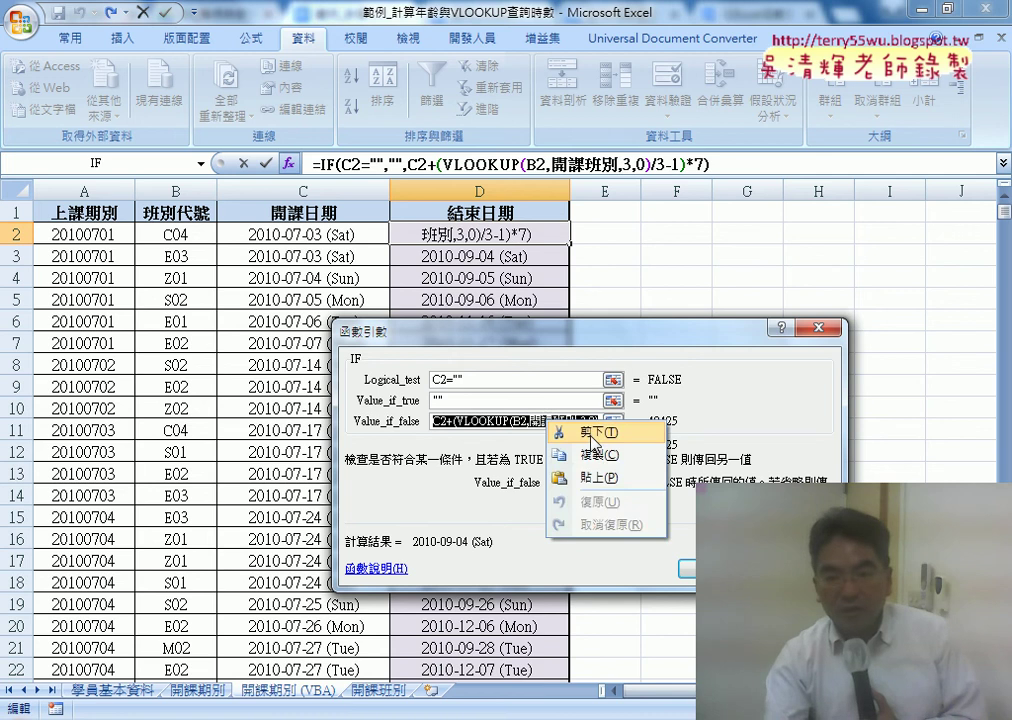
click(605, 450)
click(700, 568)
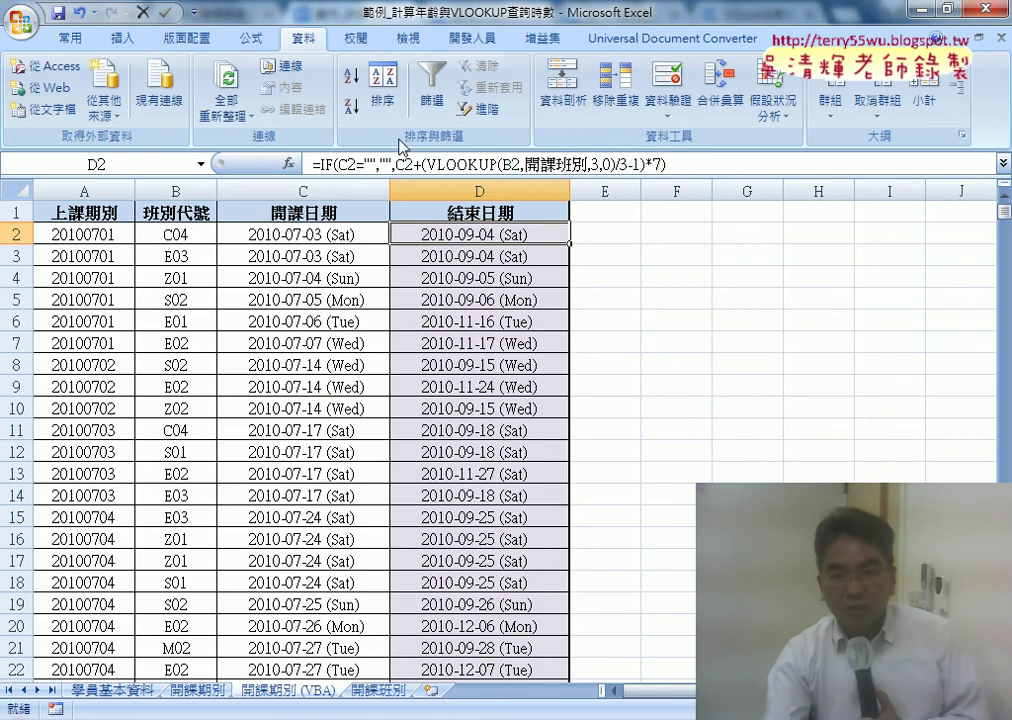
- Paste =C2+(VLOOKUP(B2,開課班別,3,0)/3-1)*7 over D2's entire formula text
click(325, 163)
drag(312, 163, 668, 163)
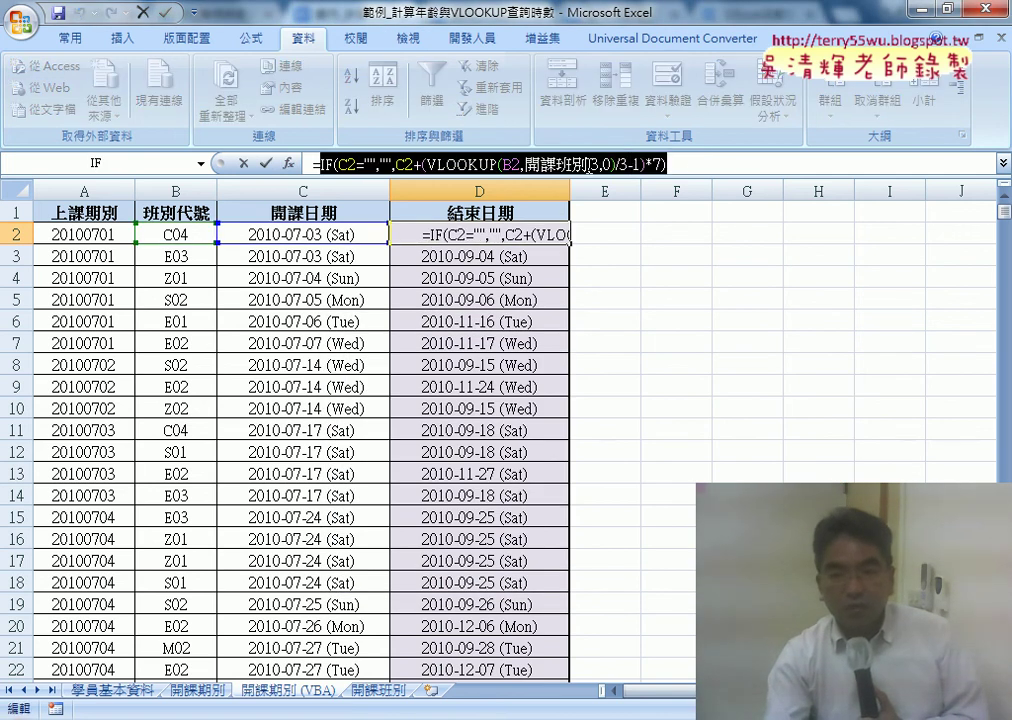
right_click(590, 165)
click(635, 228)
- Commit D2's formula and fill it down column D
click(265, 163)
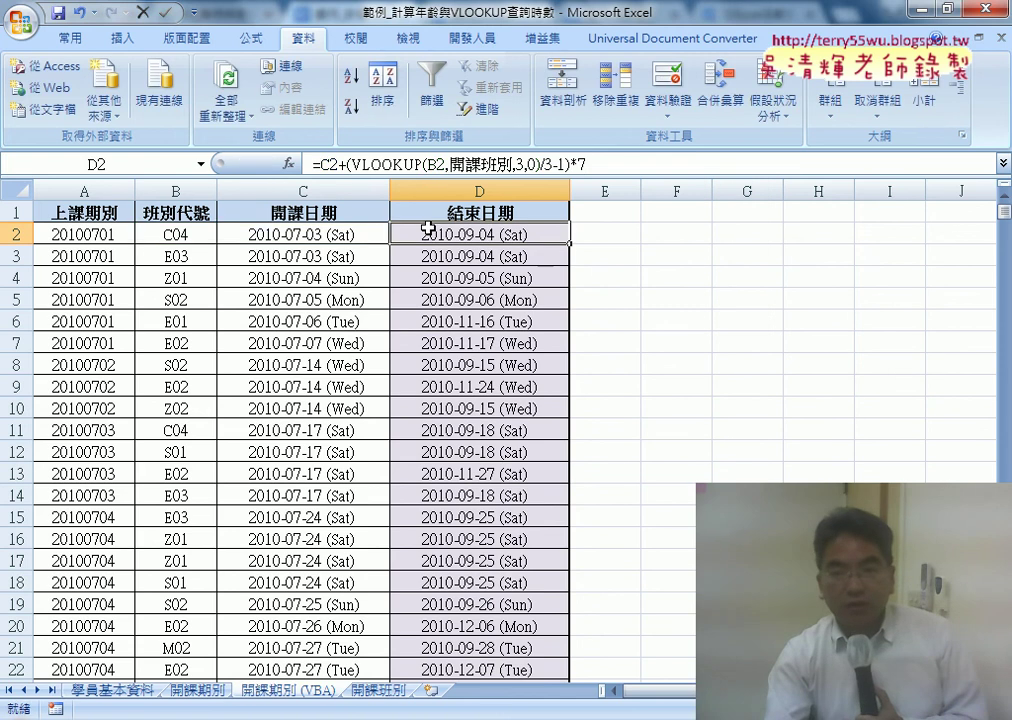
double_click(568, 244)
scroll(569, 244, down, 4)
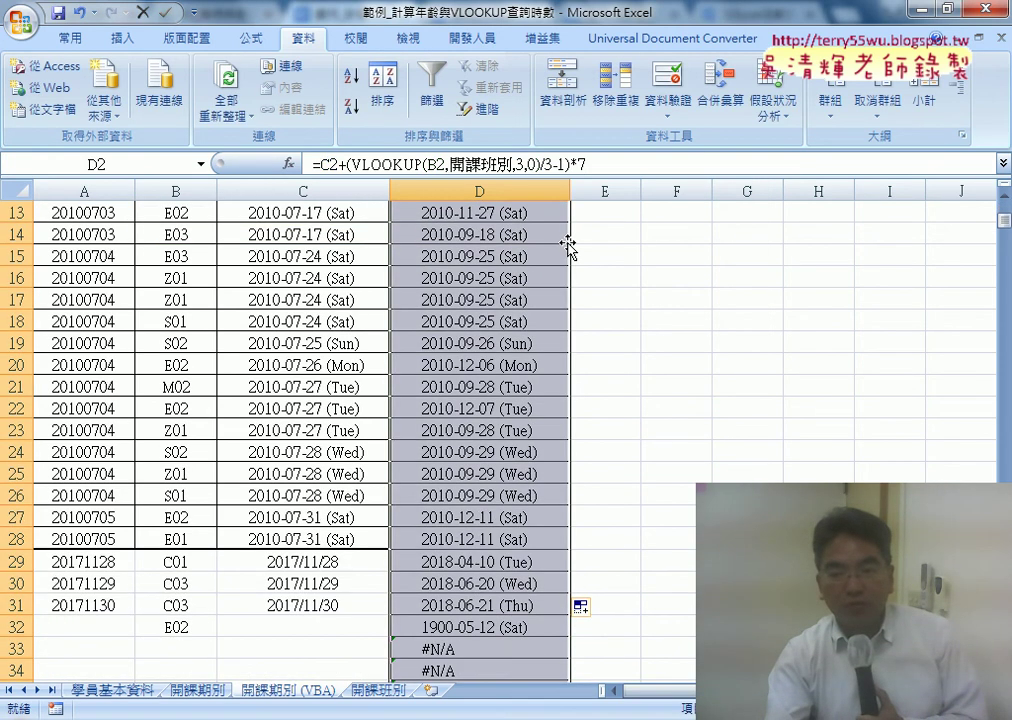
scroll(572, 260, down, 5)
scroll(572, 260, up, 1)
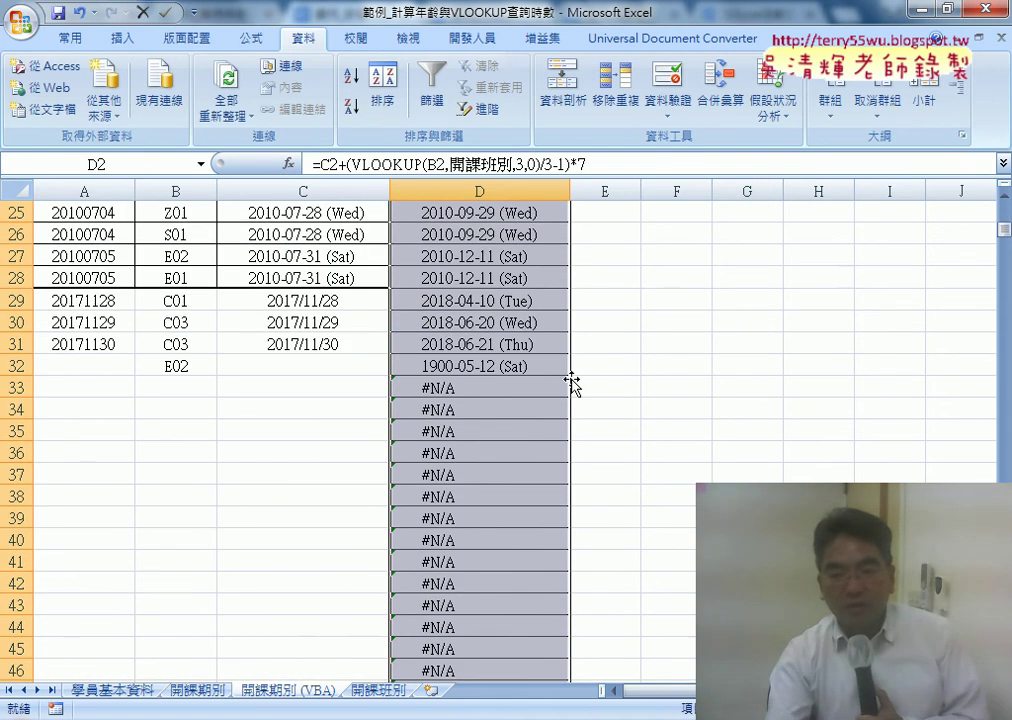
- Clear the #N/A results in D33:D632, the 1900-05-12 in D32, and the stray E02 in B32
click(506, 388)
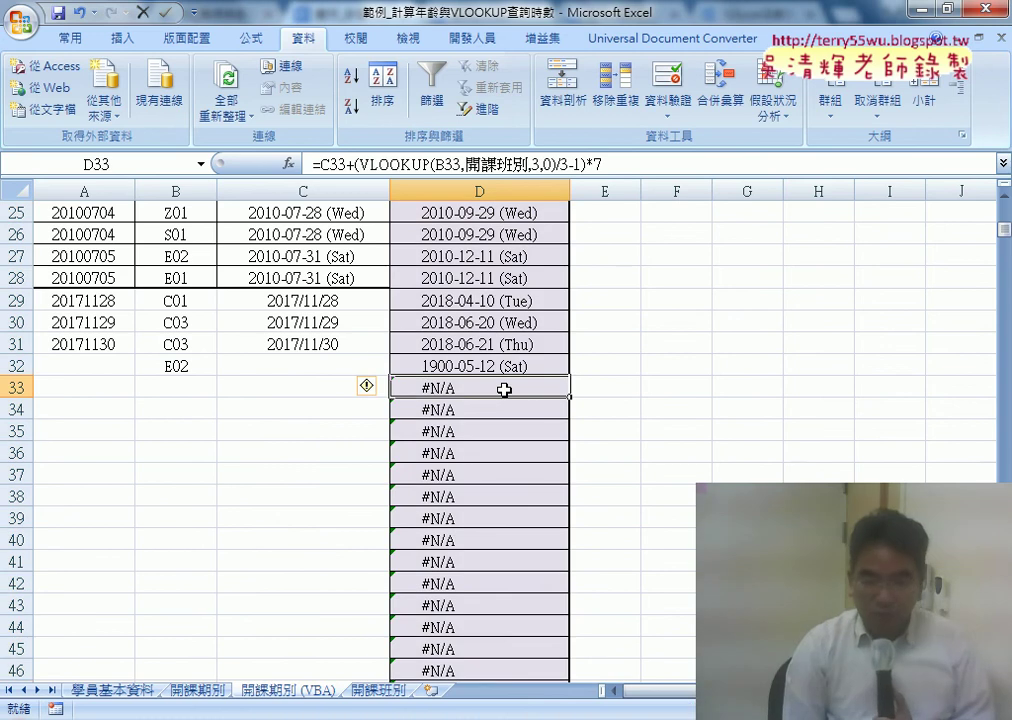
key(ctrl+shift+Down)
key(Delete)
key(ctrl+BackSpace)
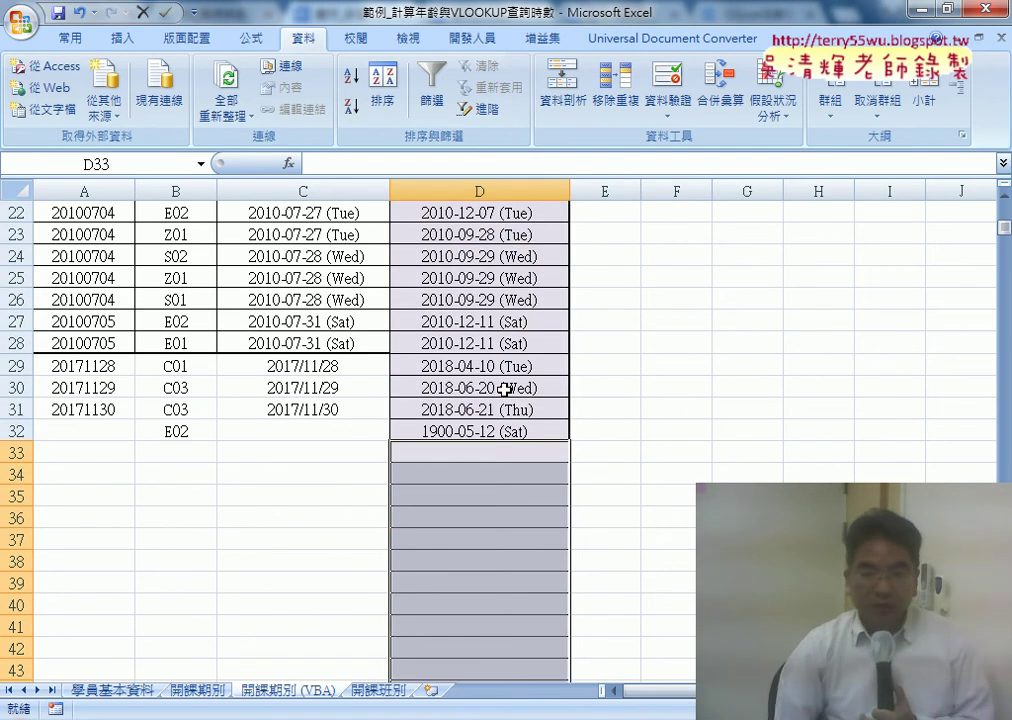
key(Up)
key(Delete)
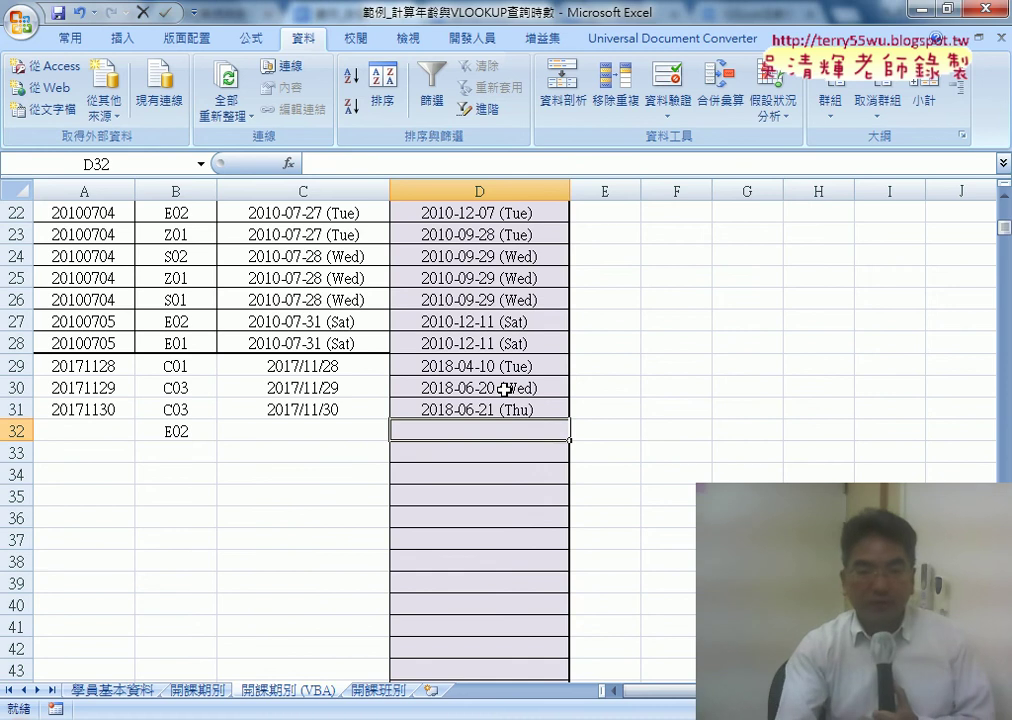
click(205, 440)
key(Delete)
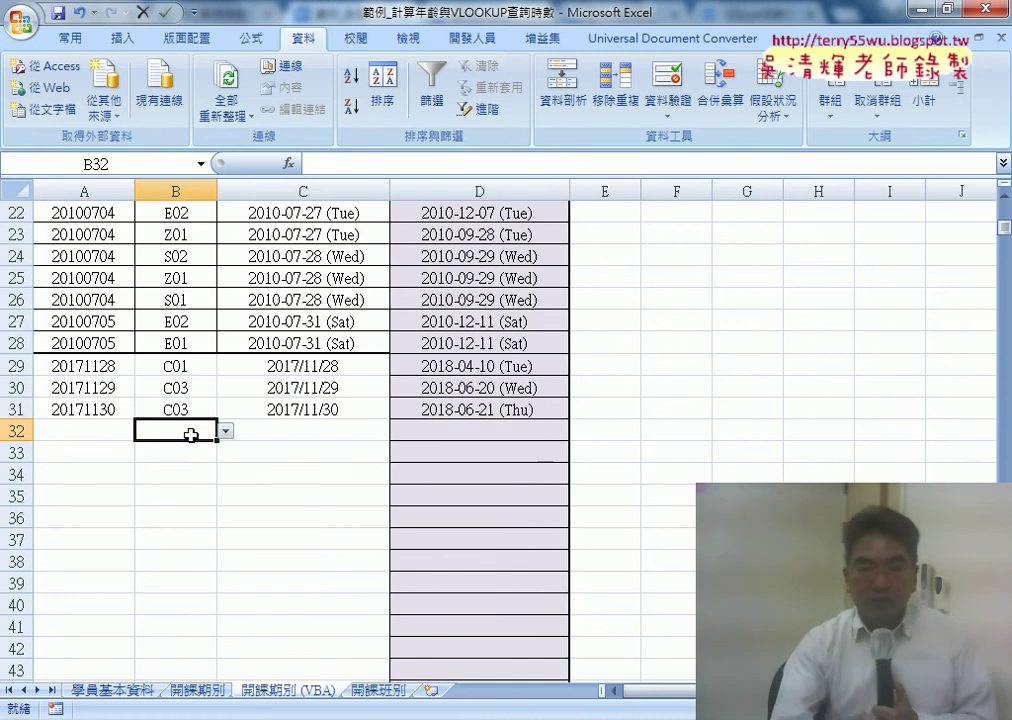
click(337, 431)
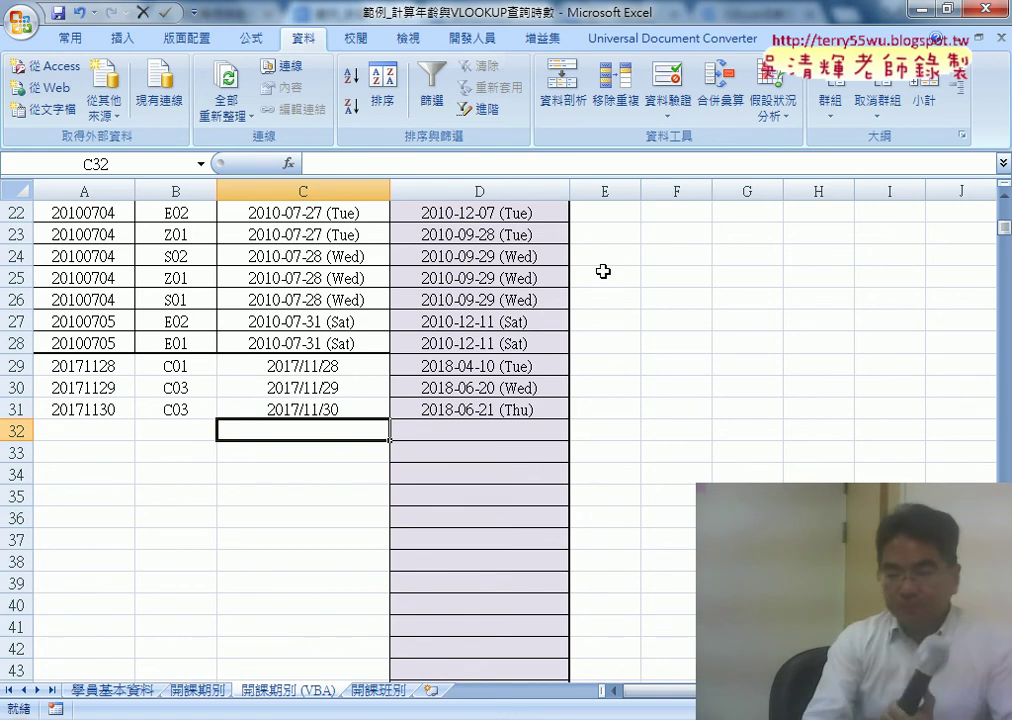
click(296, 187)
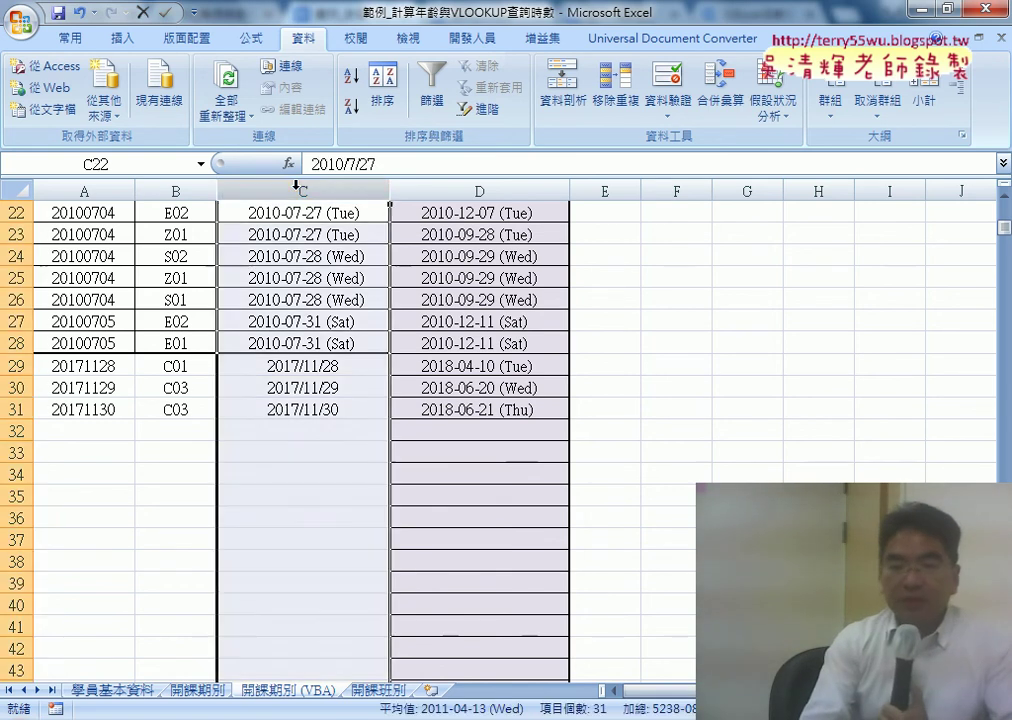
click(303, 428)
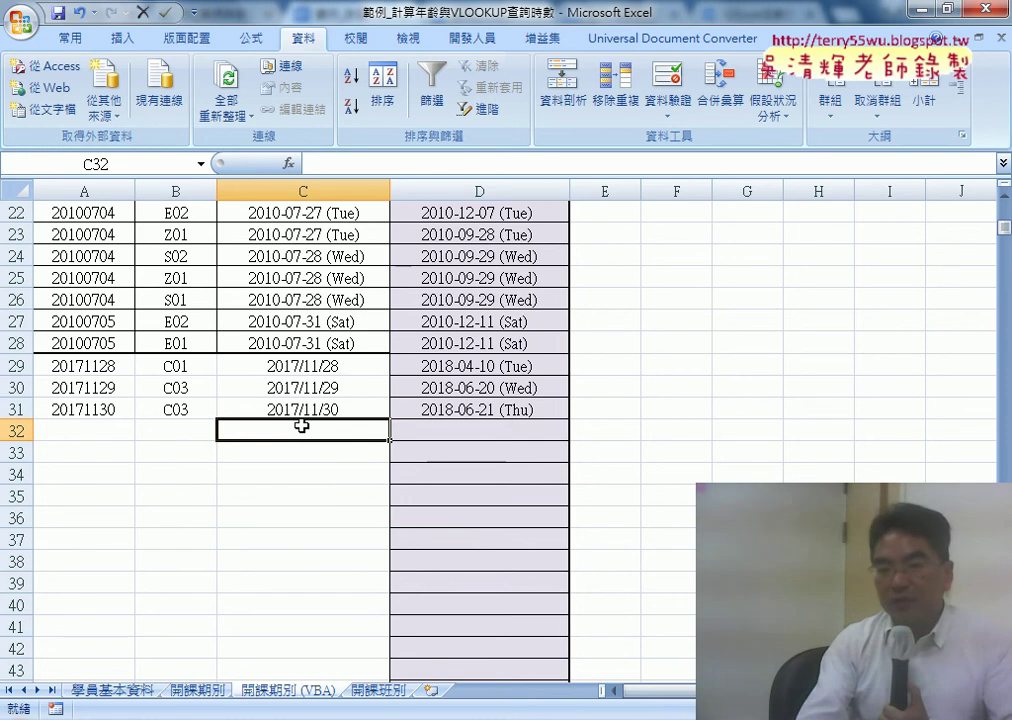
click(470, 429)
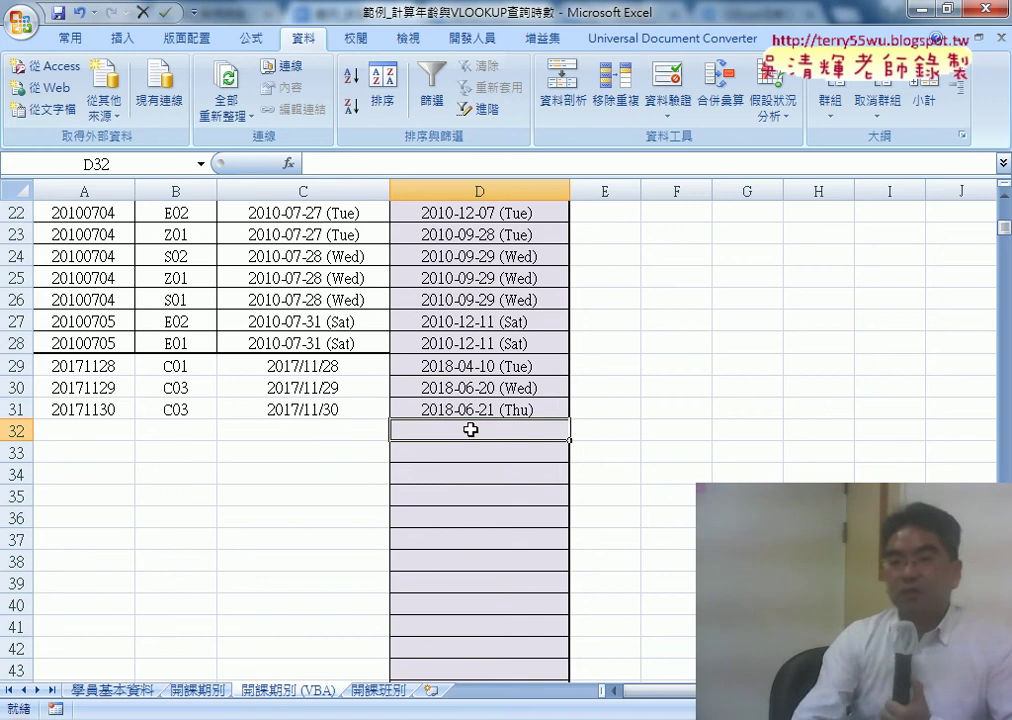
click(483, 409)
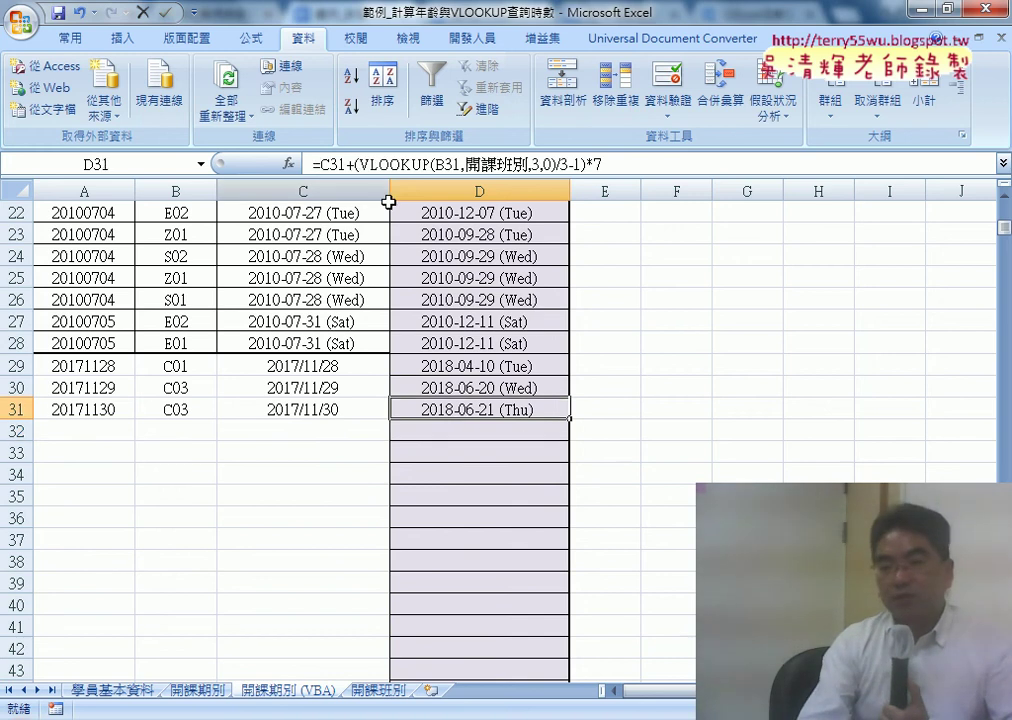
click(484, 426)
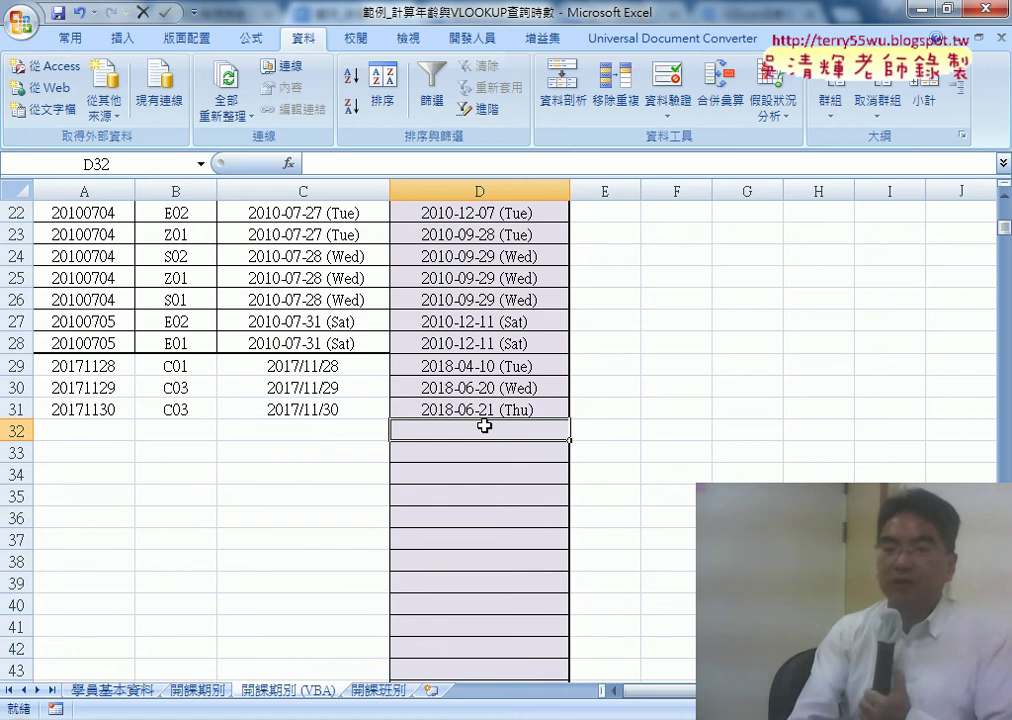
- Open the Visual Basic Editor from the Developer tab and enlarge the Project pane
click(476, 40)
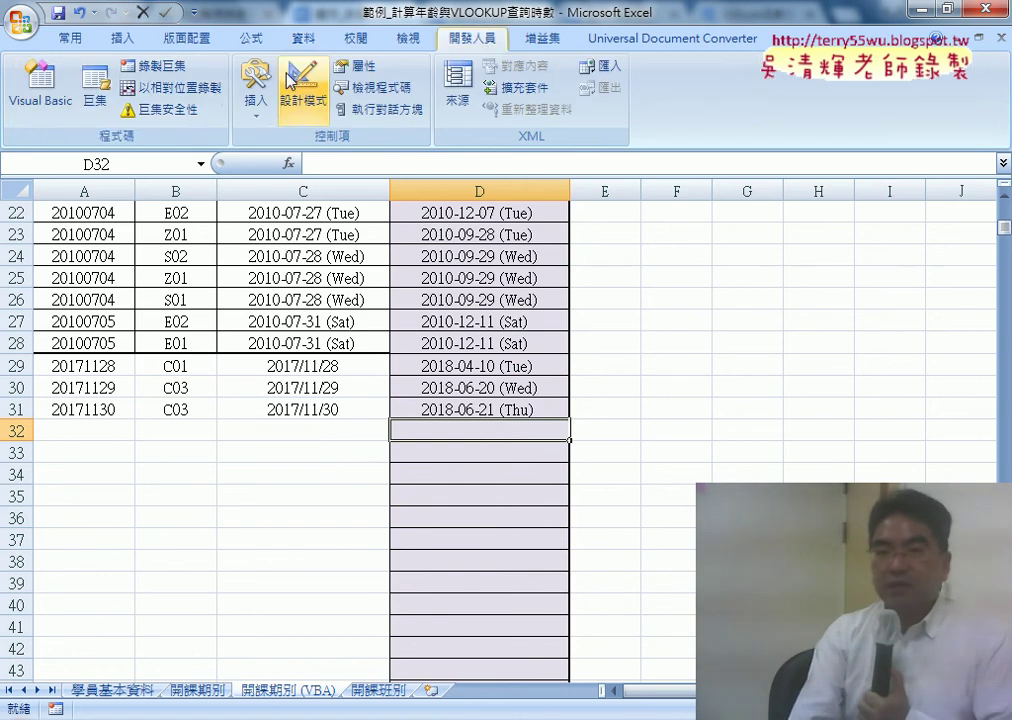
click(52, 103)
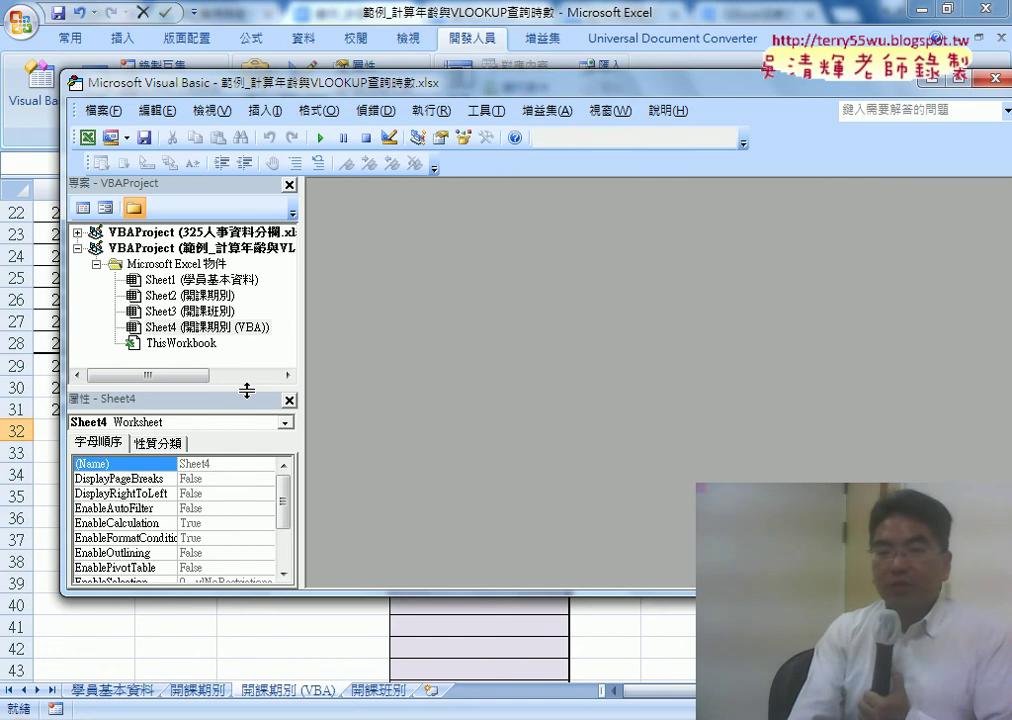
drag(247, 390, 247, 452)
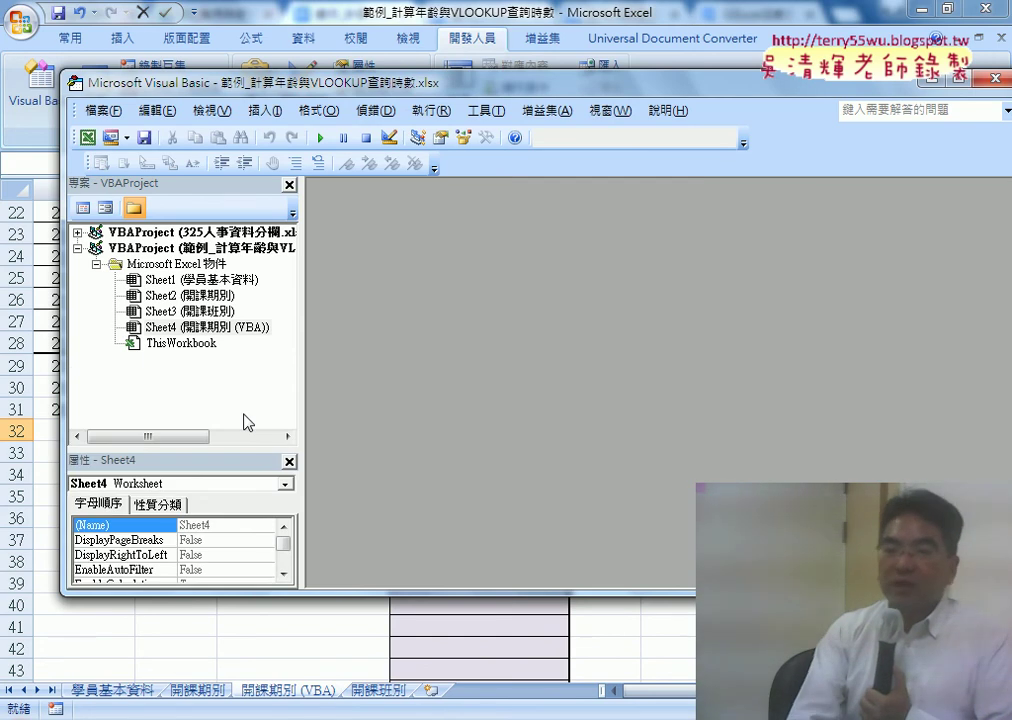
- Move the editor window aside to reveal columns A–C of the sheet
right_click(164, 326)
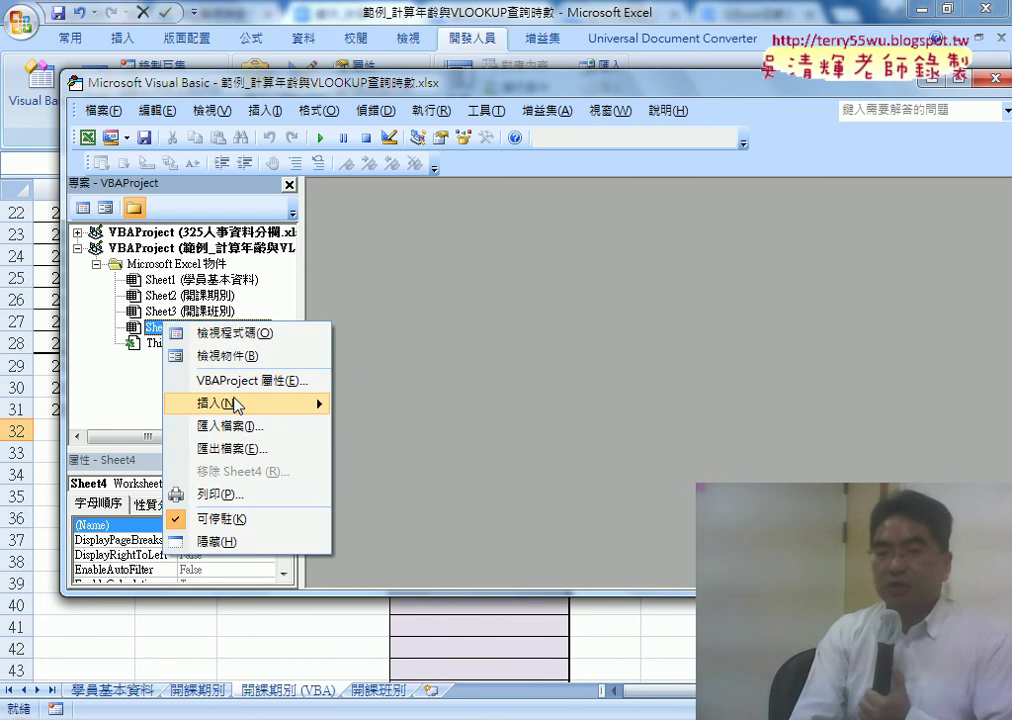
mouse_move(230, 403)
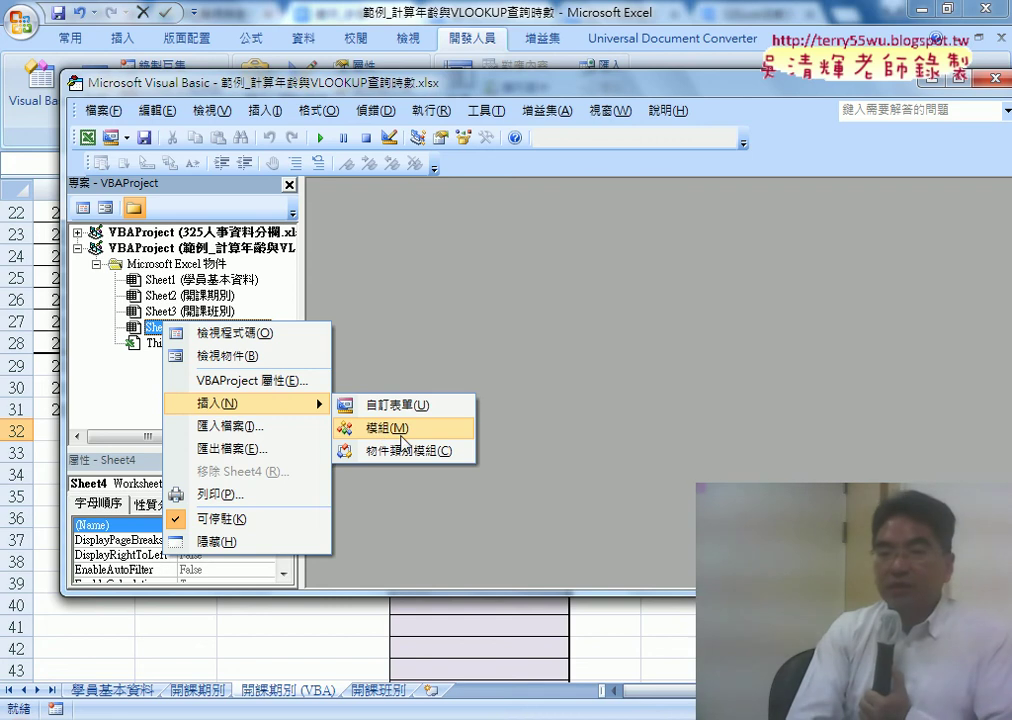
click(265, 95)
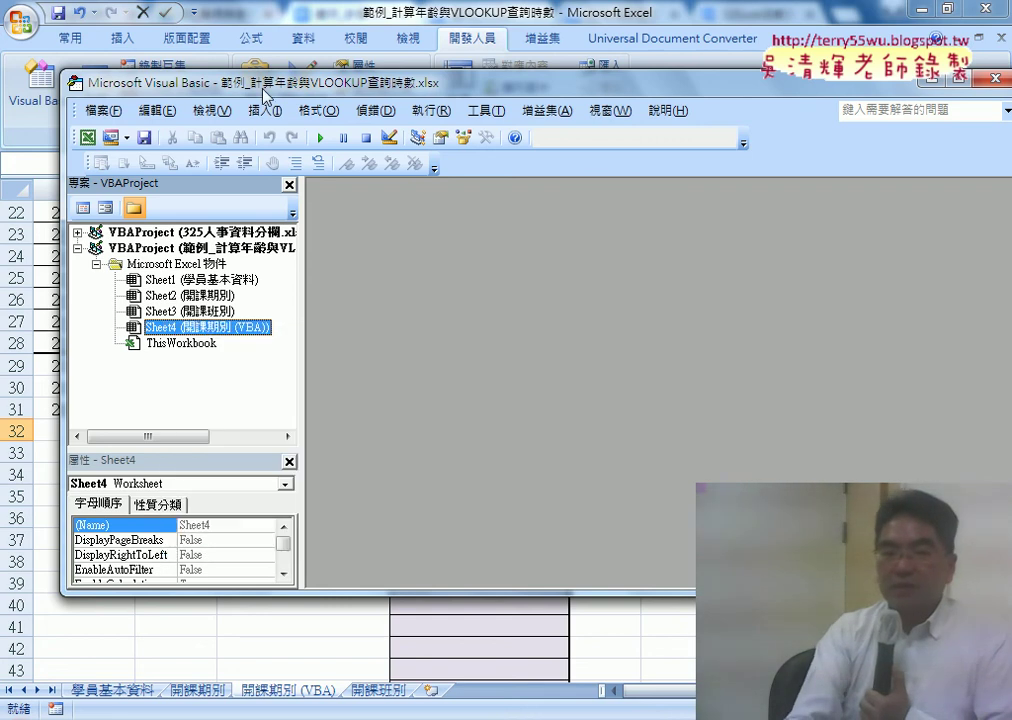
right_click(265, 95)
click(209, 76)
drag(211, 76, 527, 73)
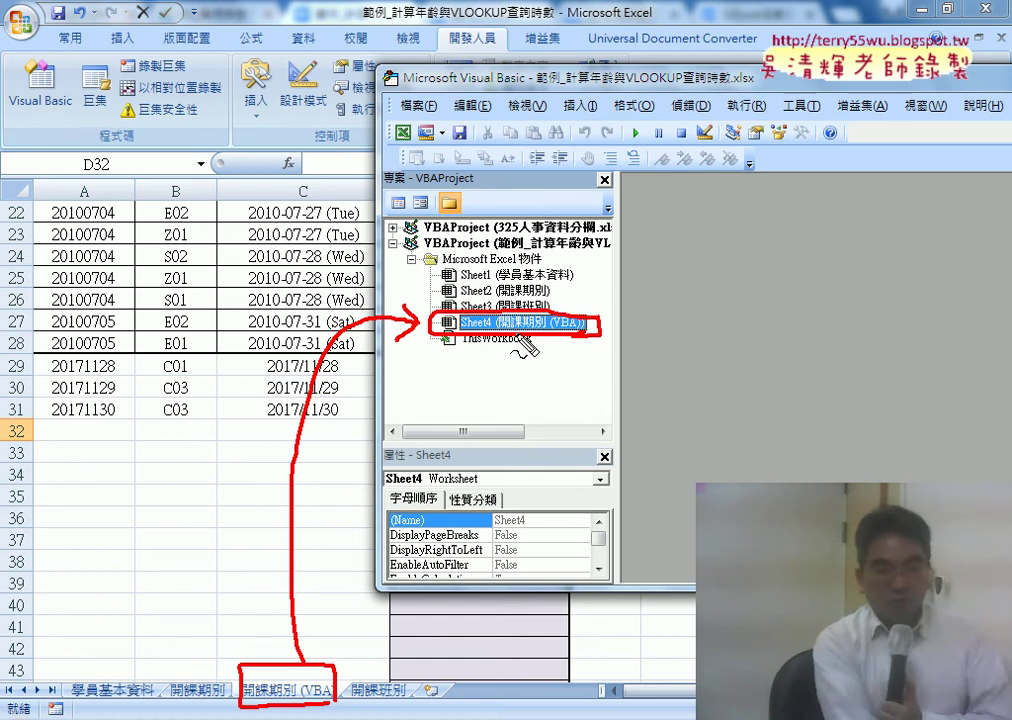
key(Escape)
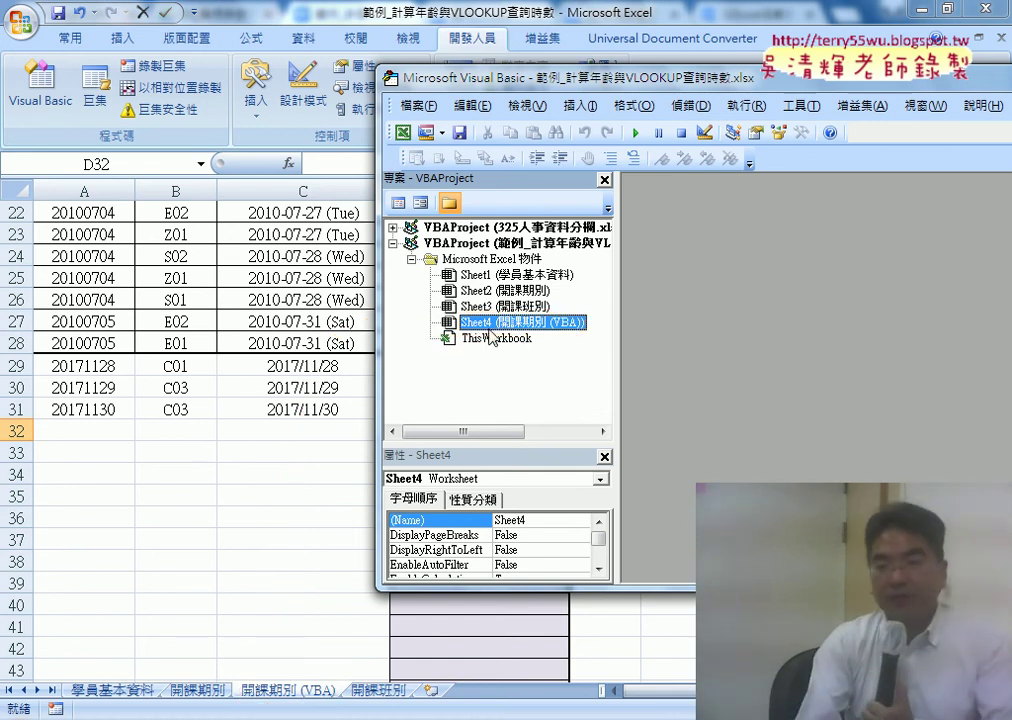
- Open Sheet4's code window, shift it left, and list its available objects
double_click(527, 325)
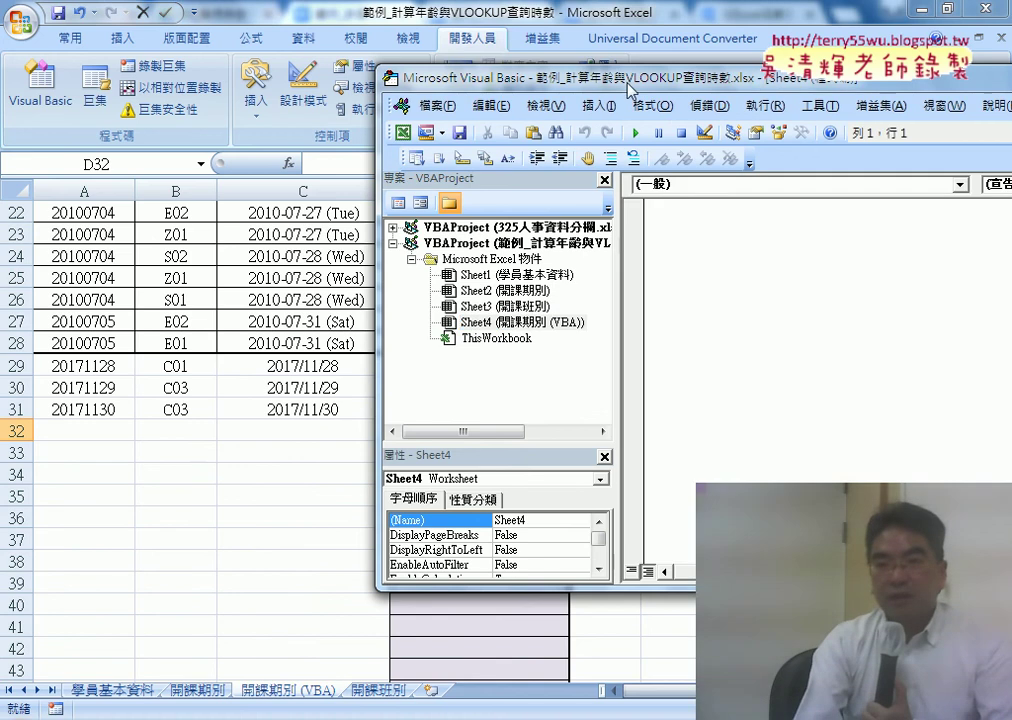
drag(630, 80, 351, 79)
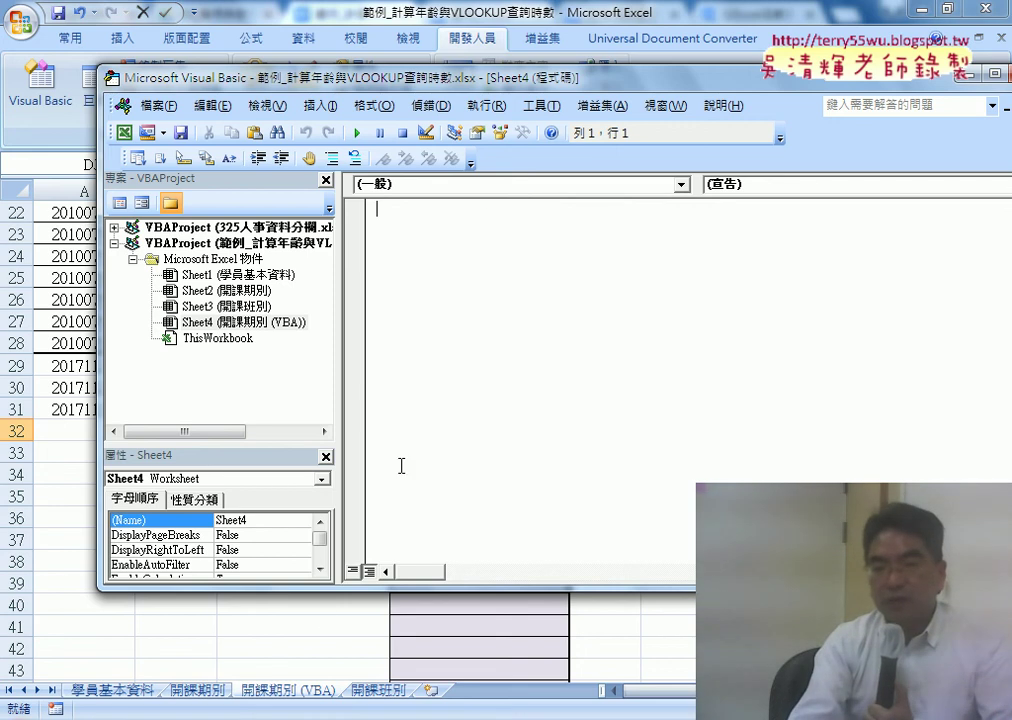
click(476, 188)
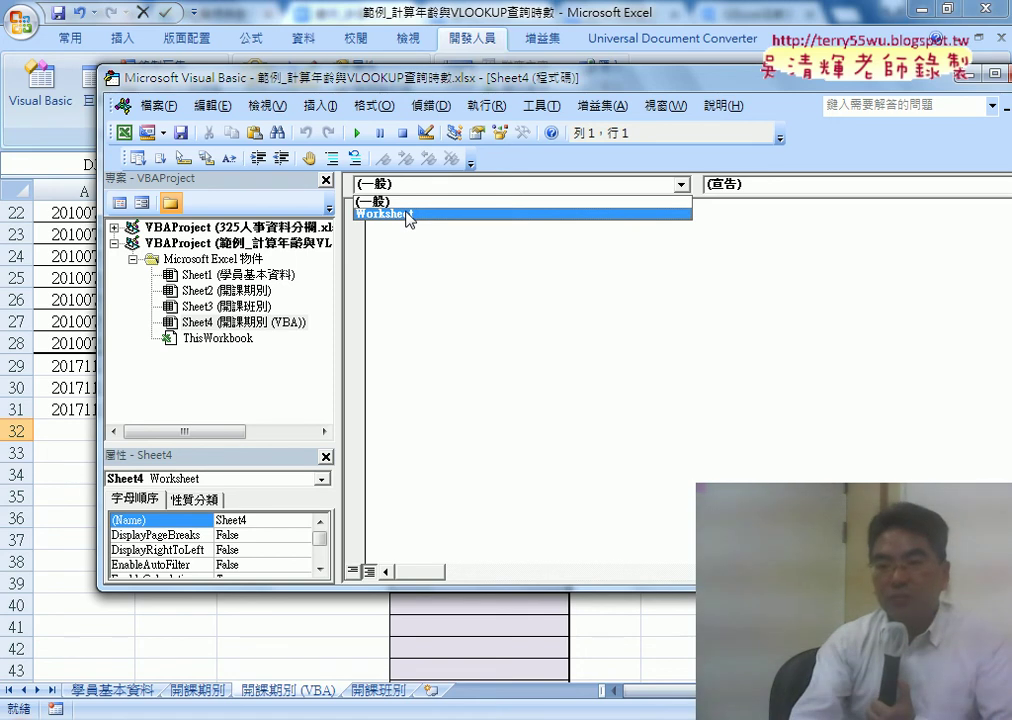
- Add a Worksheet_Change procedure via Worksheet's Change event, then select the SelectionChange stub
click(408, 215)
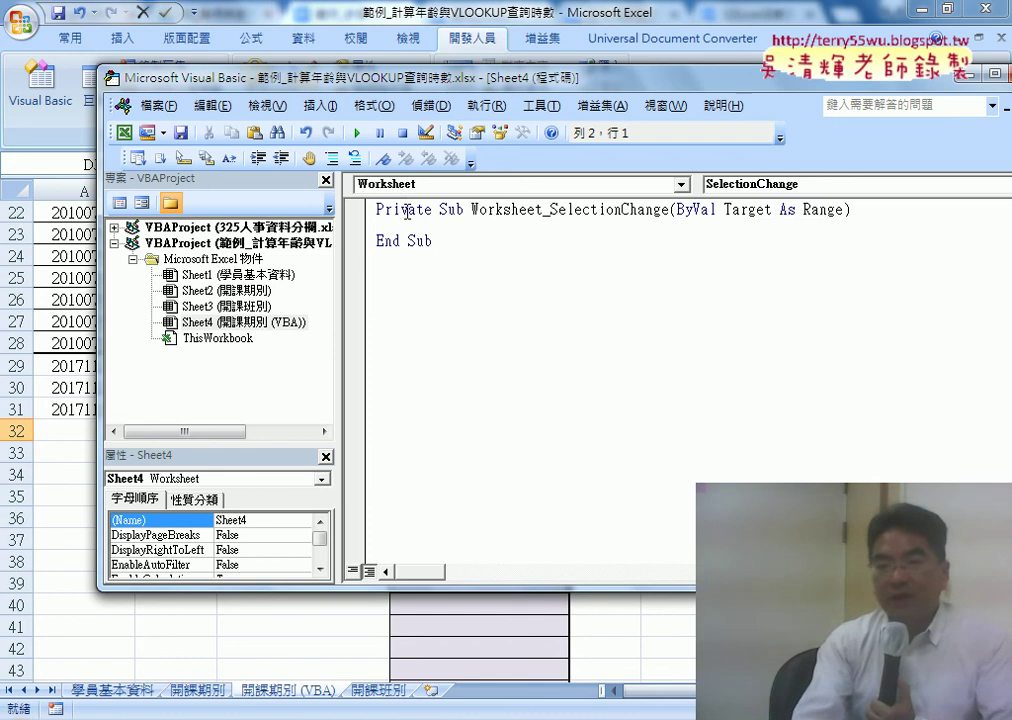
click(763, 192)
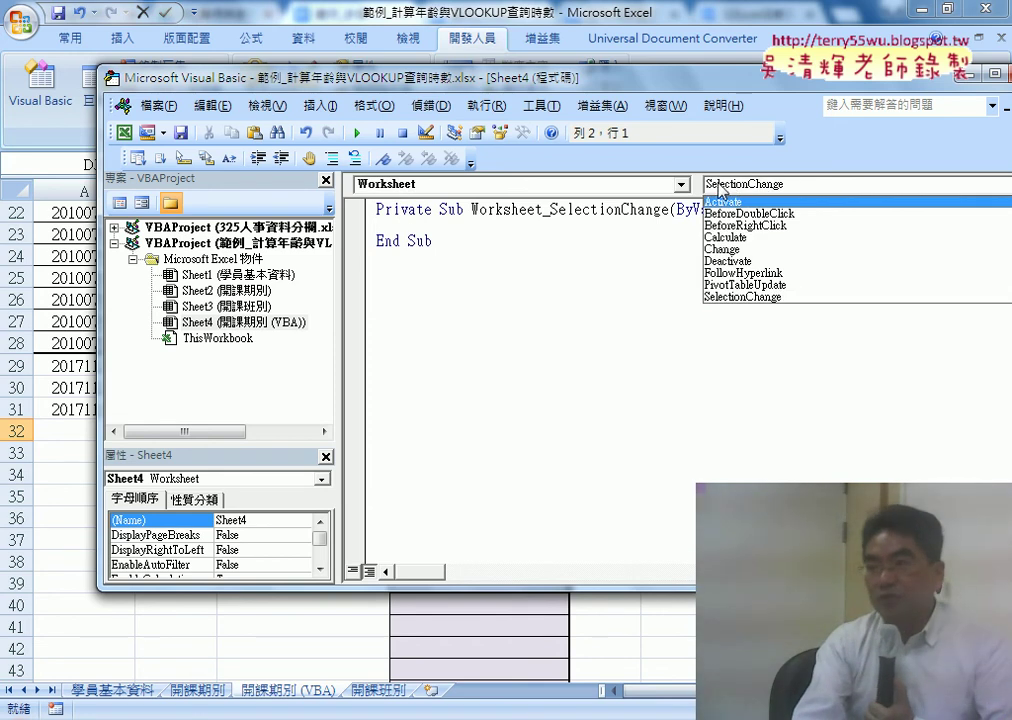
click(739, 250)
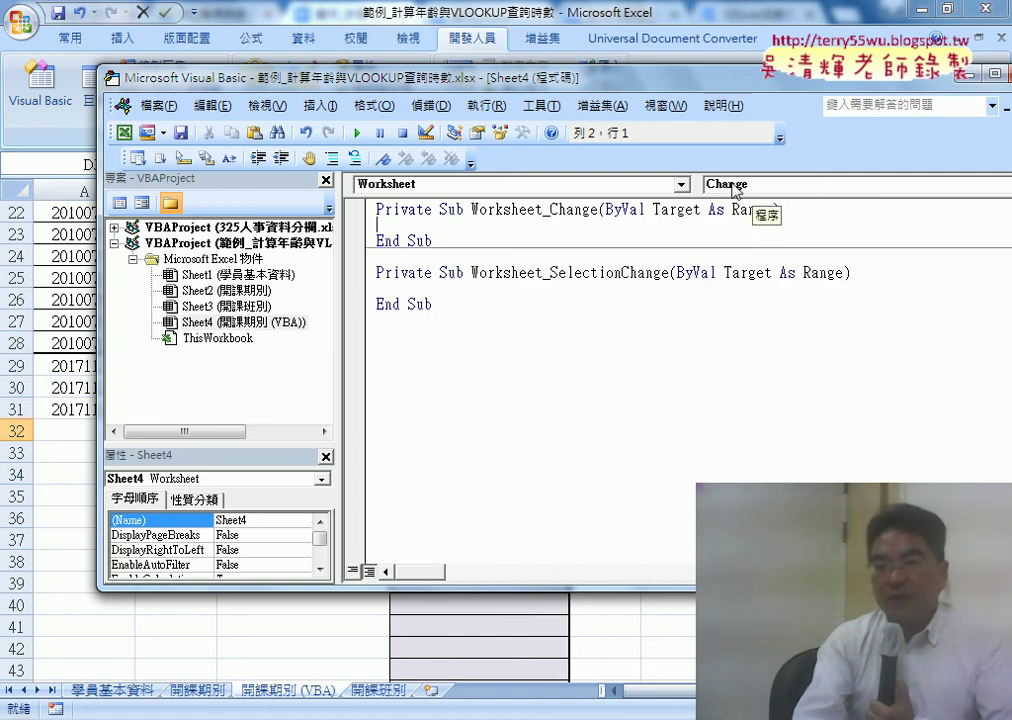
drag(495, 327, 376, 272)
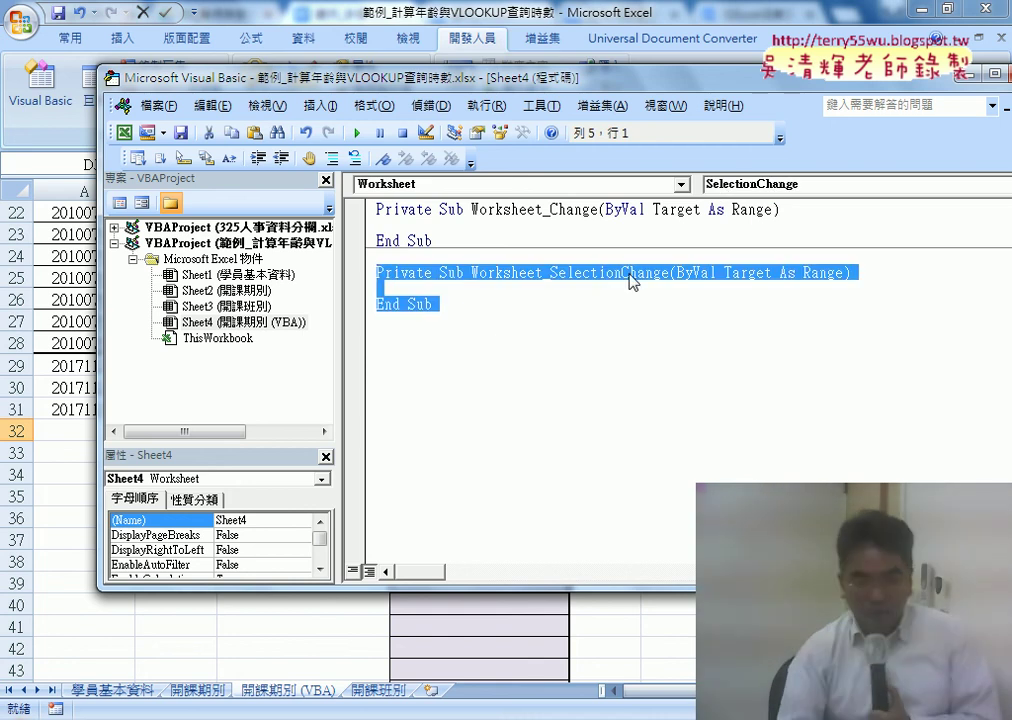
- Delete the Worksheet_SelectionChange stub and place the cursor inside Worksheet_Change
key(Delete)
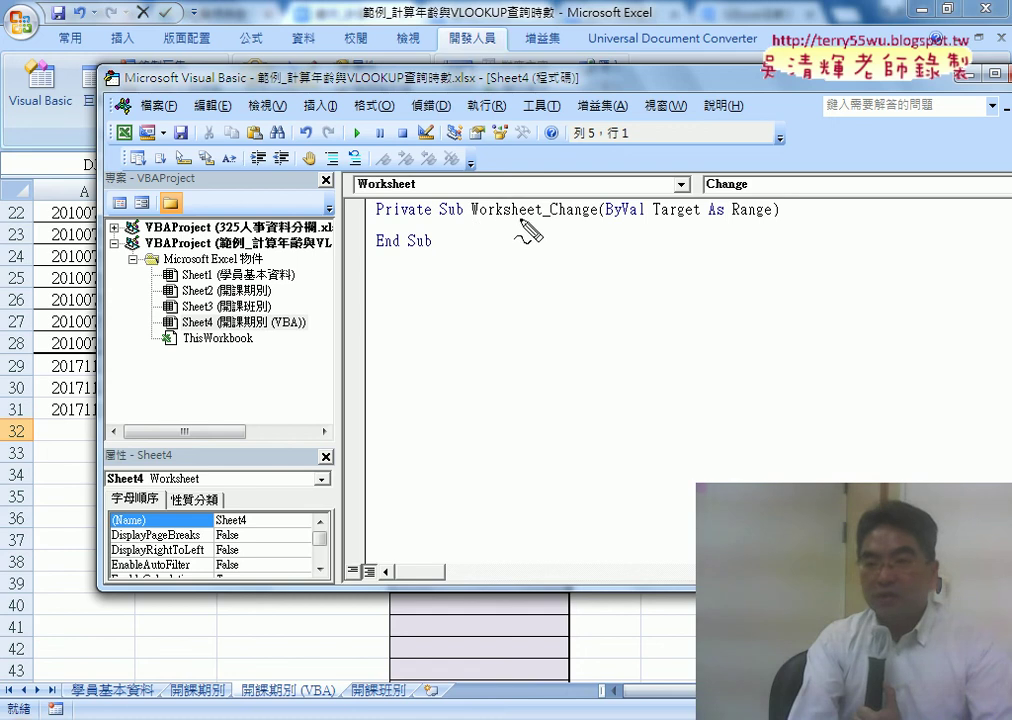
drag(471, 219, 595, 228)
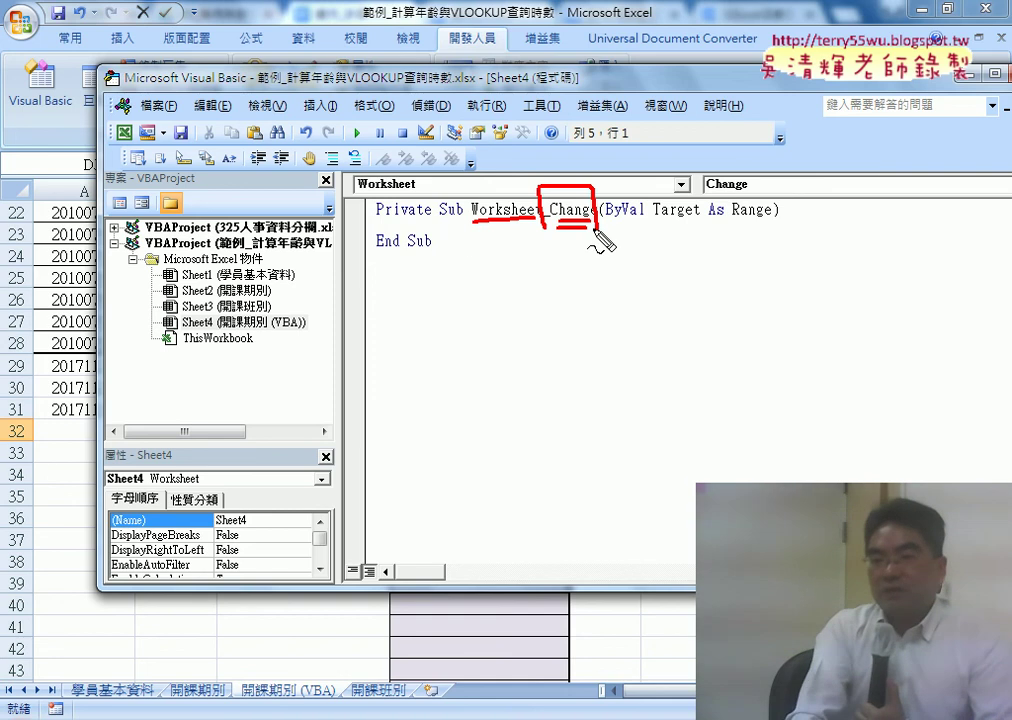
drag(408, 228, 474, 222)
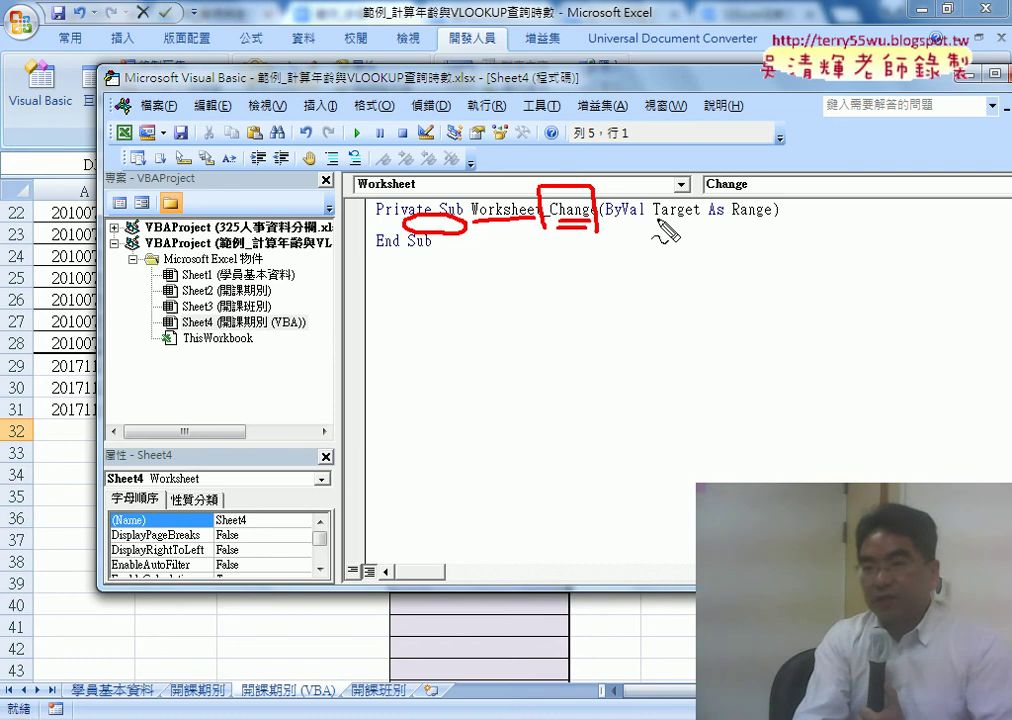
mouse_move(657, 217)
mouse_down()
mouse_move(674, 216)
mouse_move(657, 222)
mouse_up()
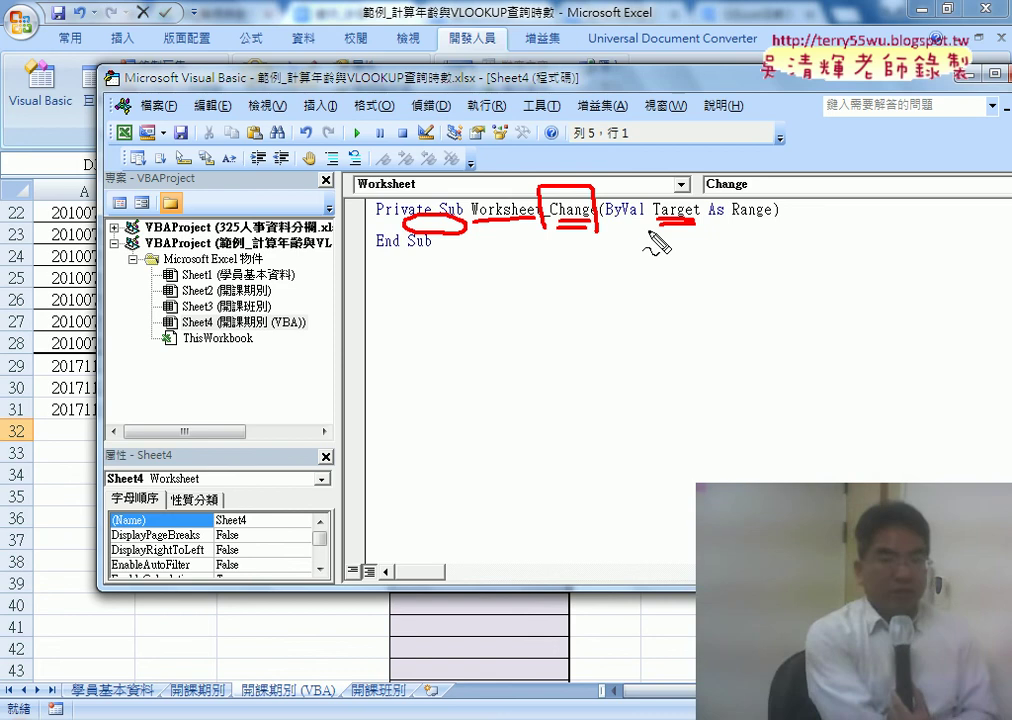
key(Escape)
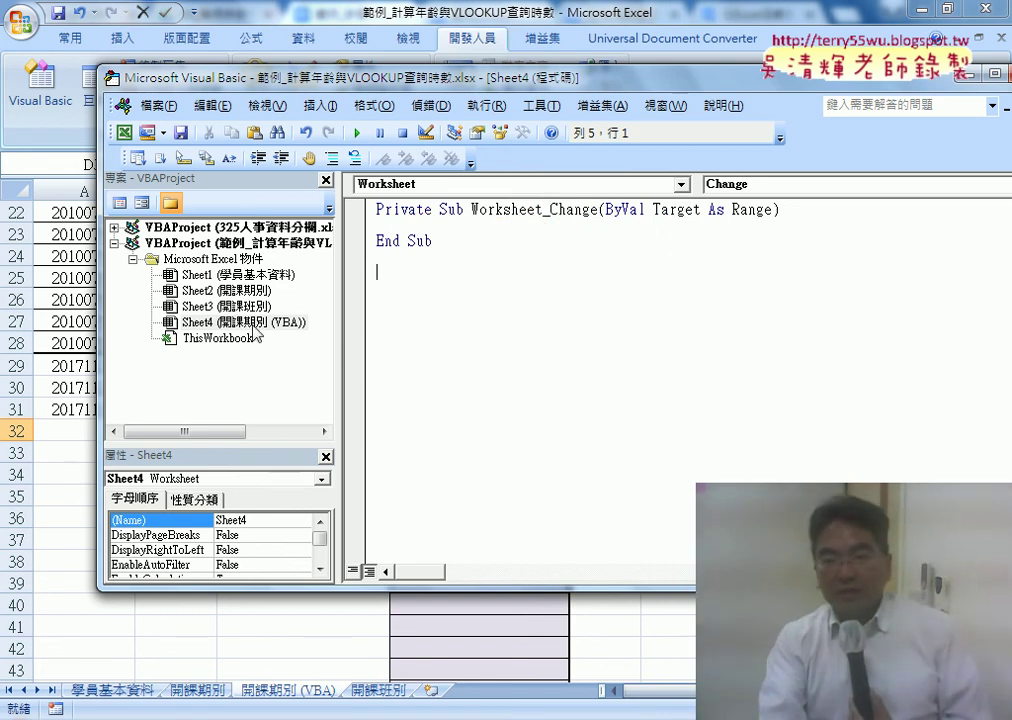
click(557, 229)
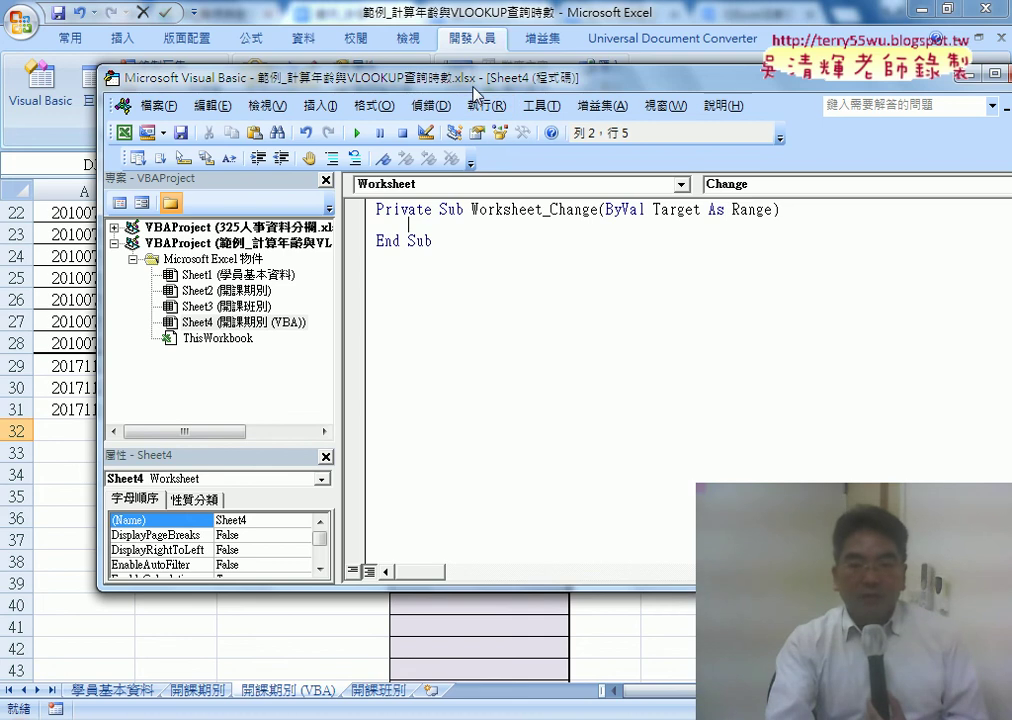
drag(475, 93, 735, 88)
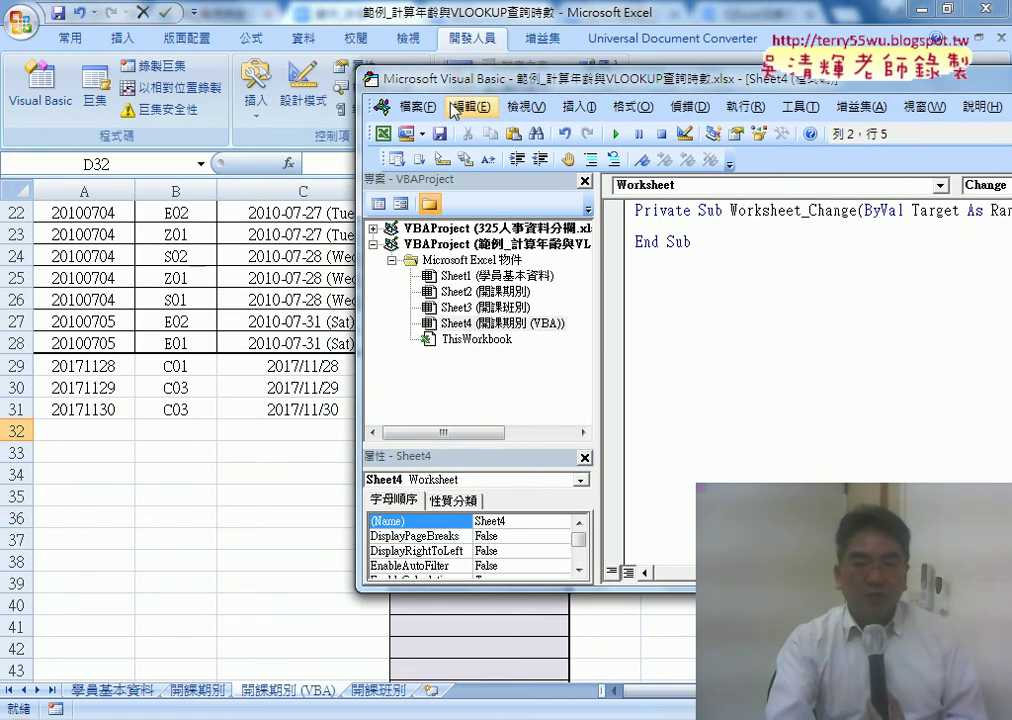
- Write an If Target.Column = 3 Then … End If block in Worksheet_Change
drag(454, 86, 218, 73)
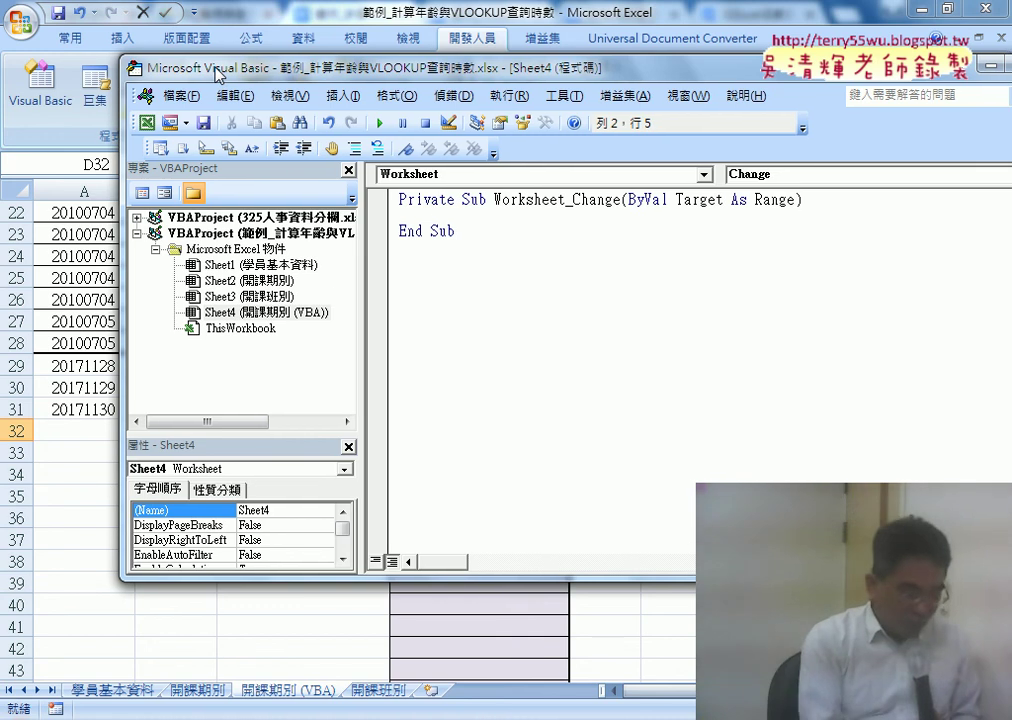
text(if )
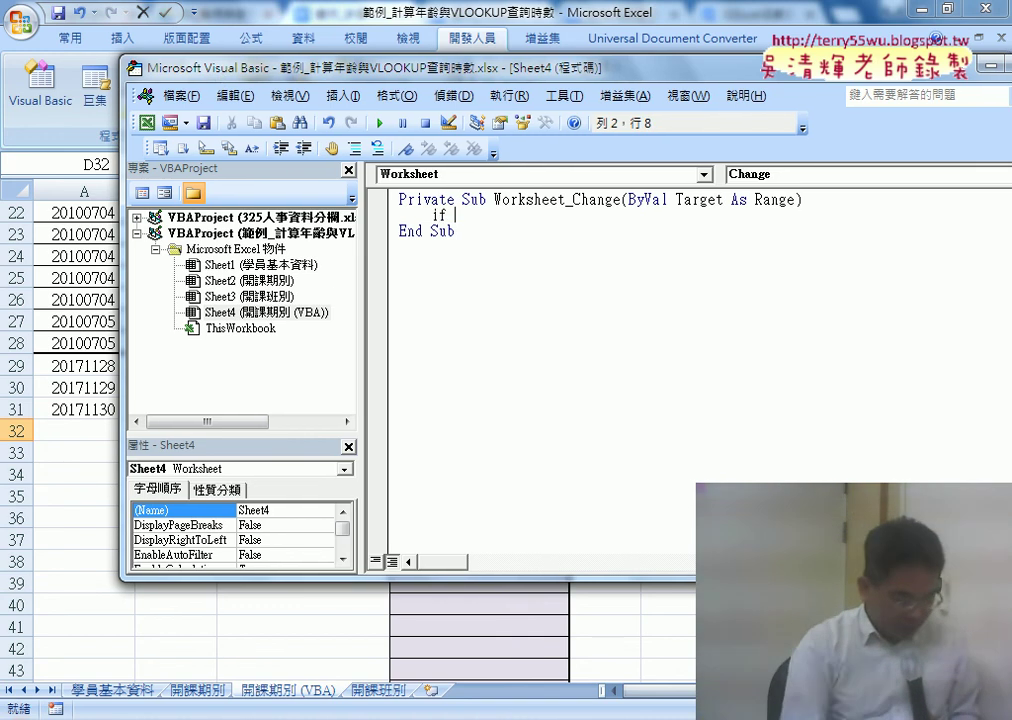
text(tar)
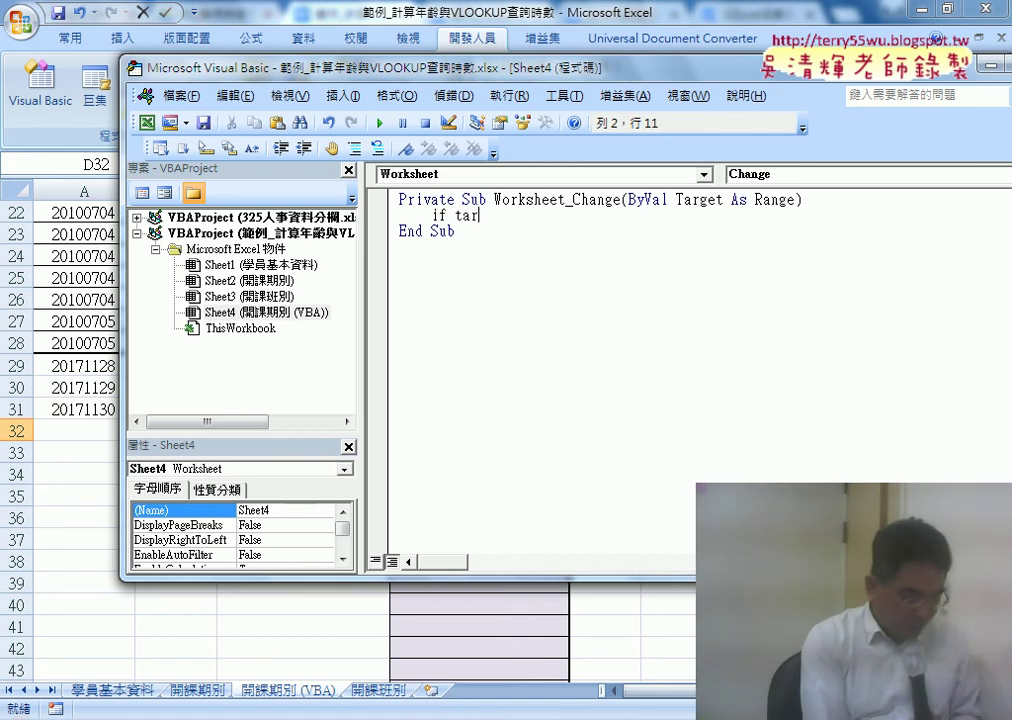
text(get.)
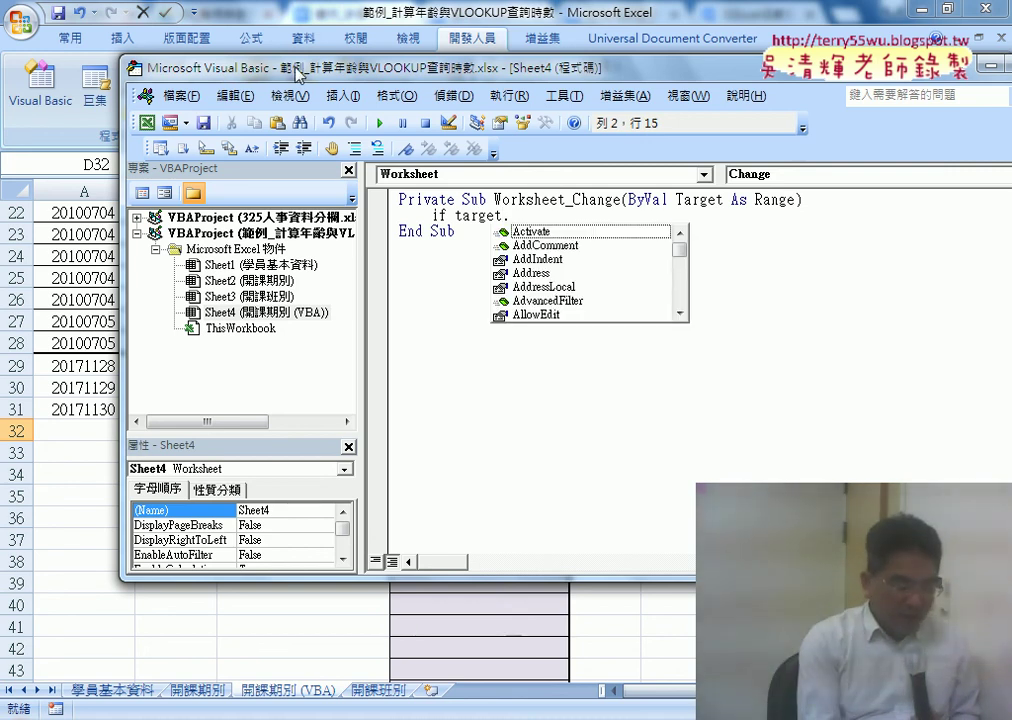
text(cl)
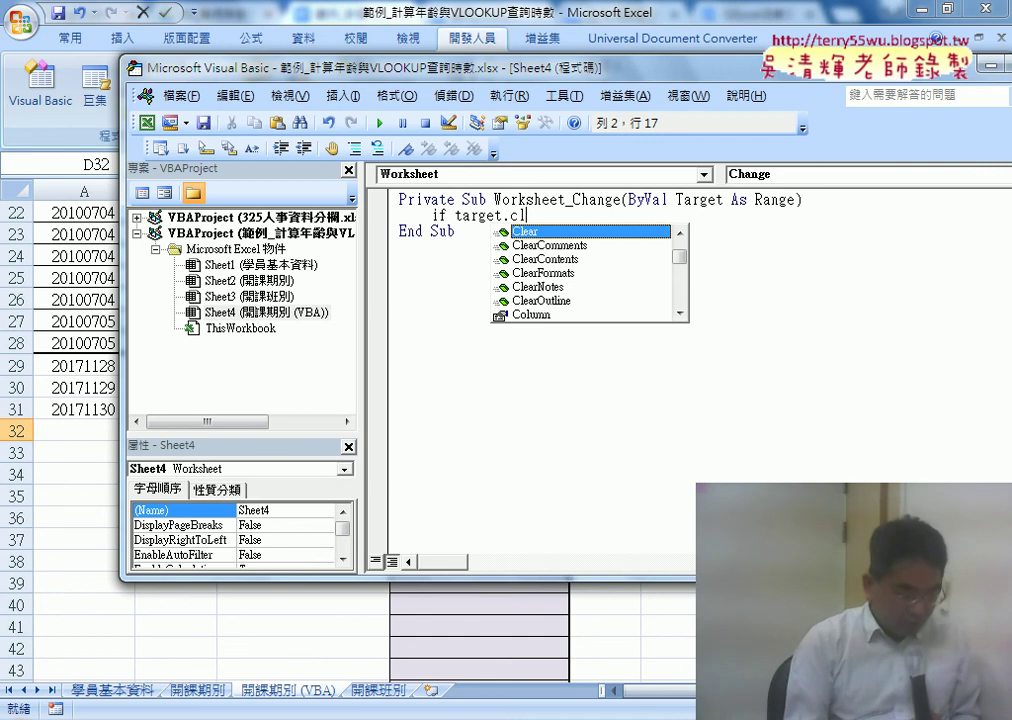
key(BackSpace)
text(o)
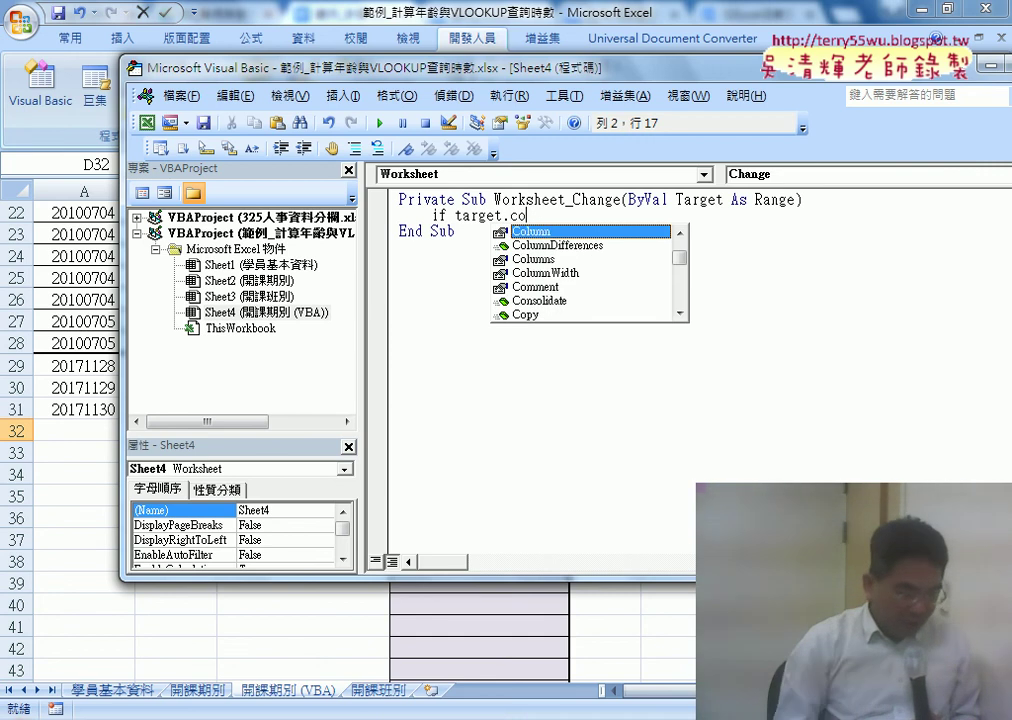
key(space)
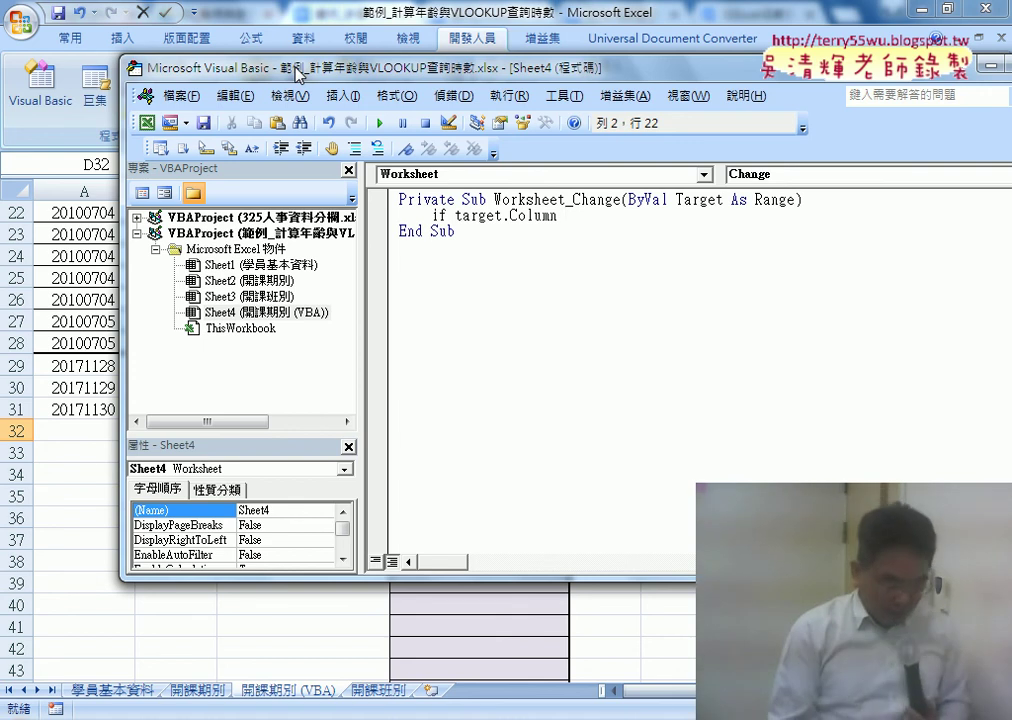
text(= )
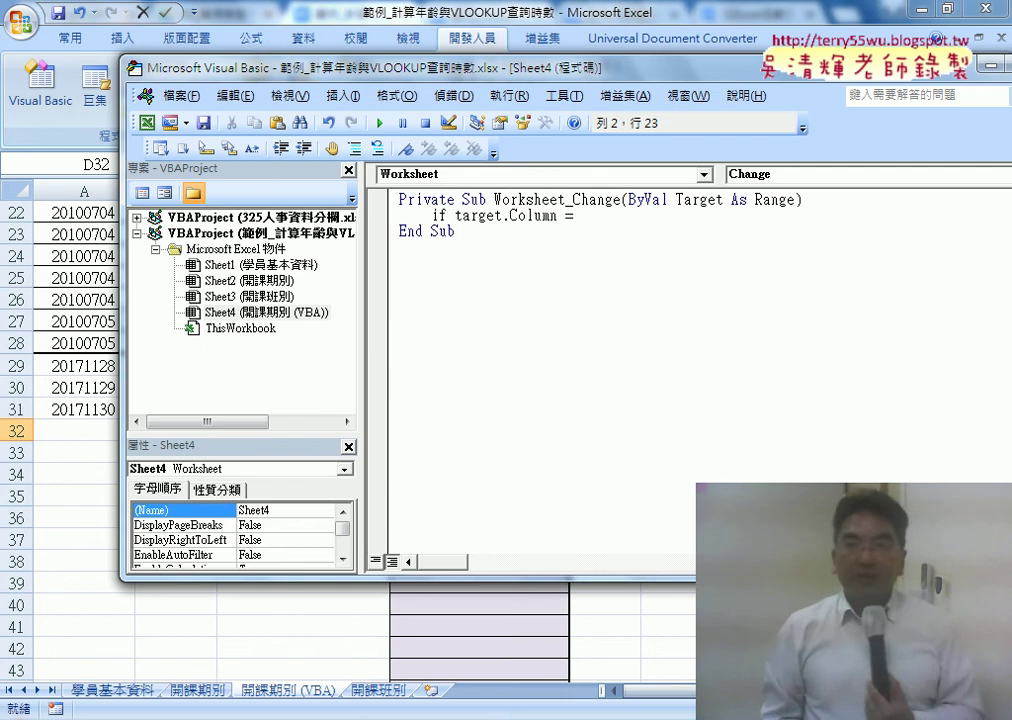
text(3)
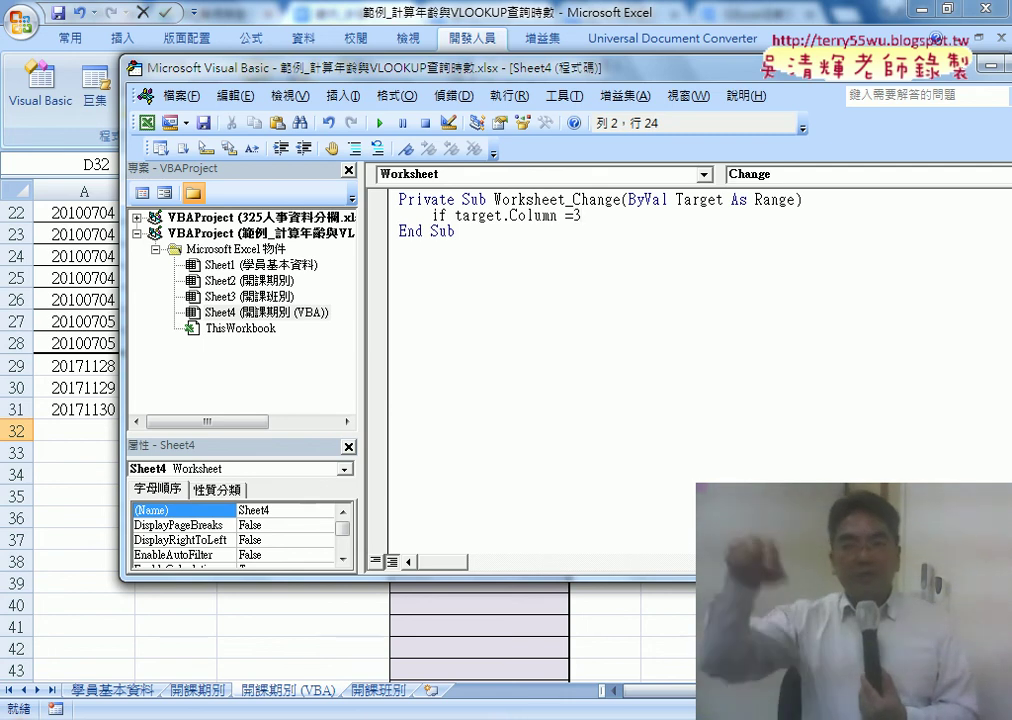
text( T)
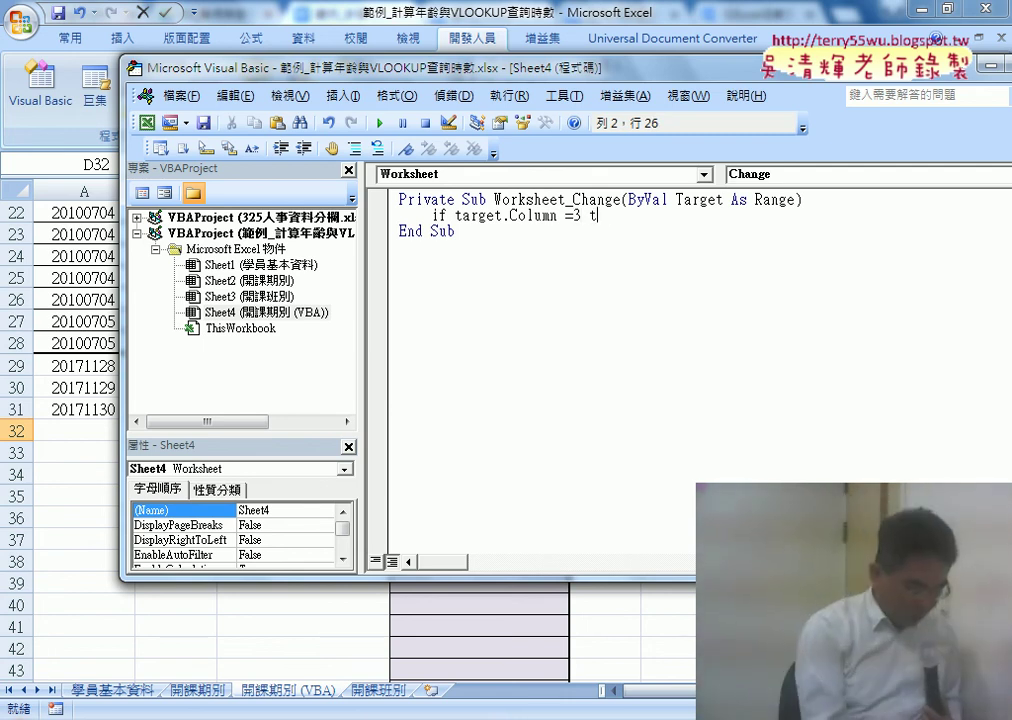
text(hen)
key(Return)
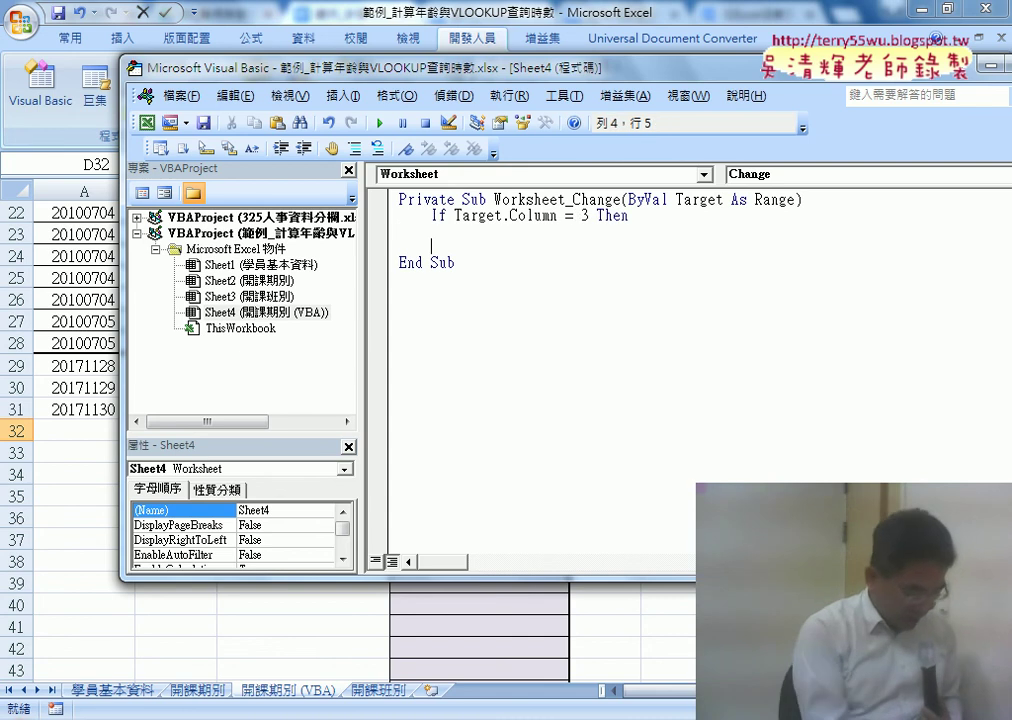
text(end)
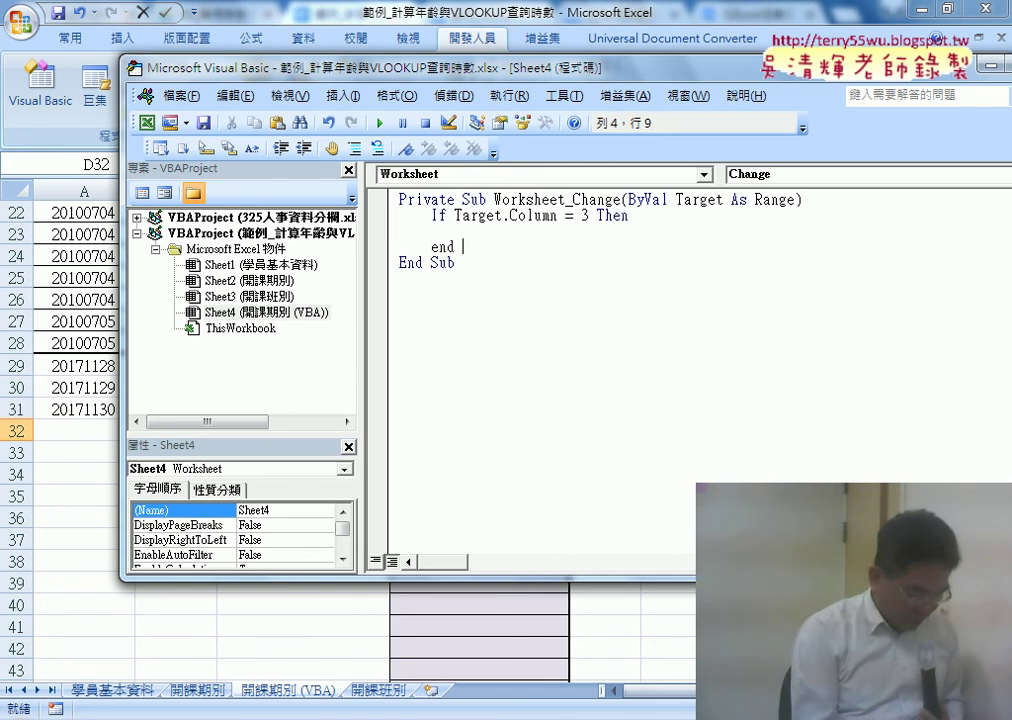
text(if)
key(Up)
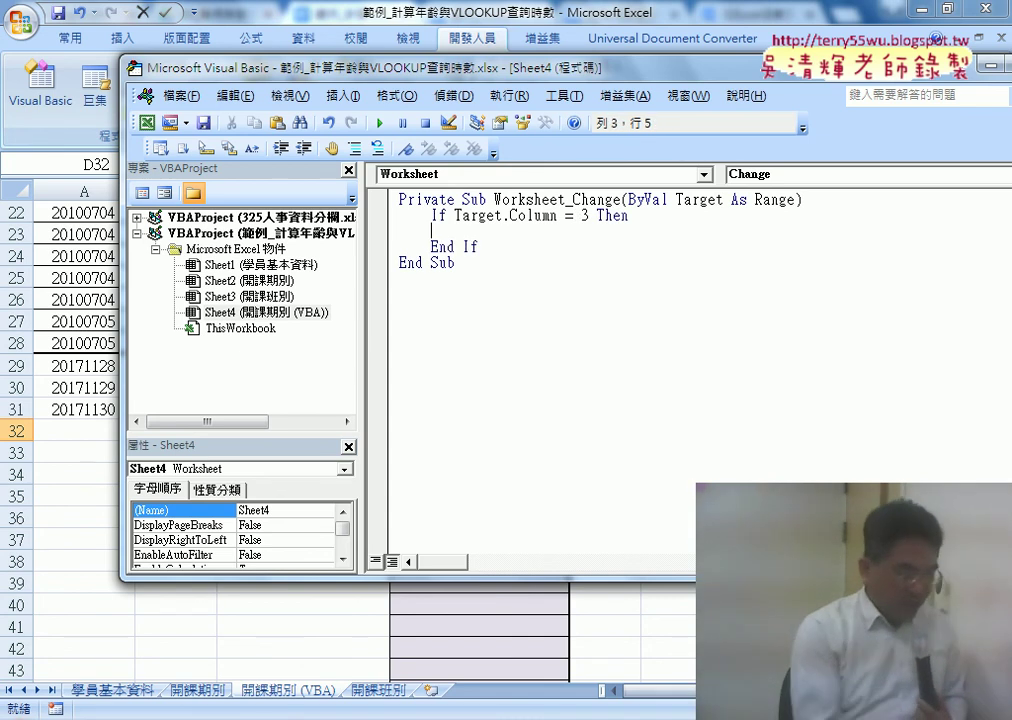
key(Tab)
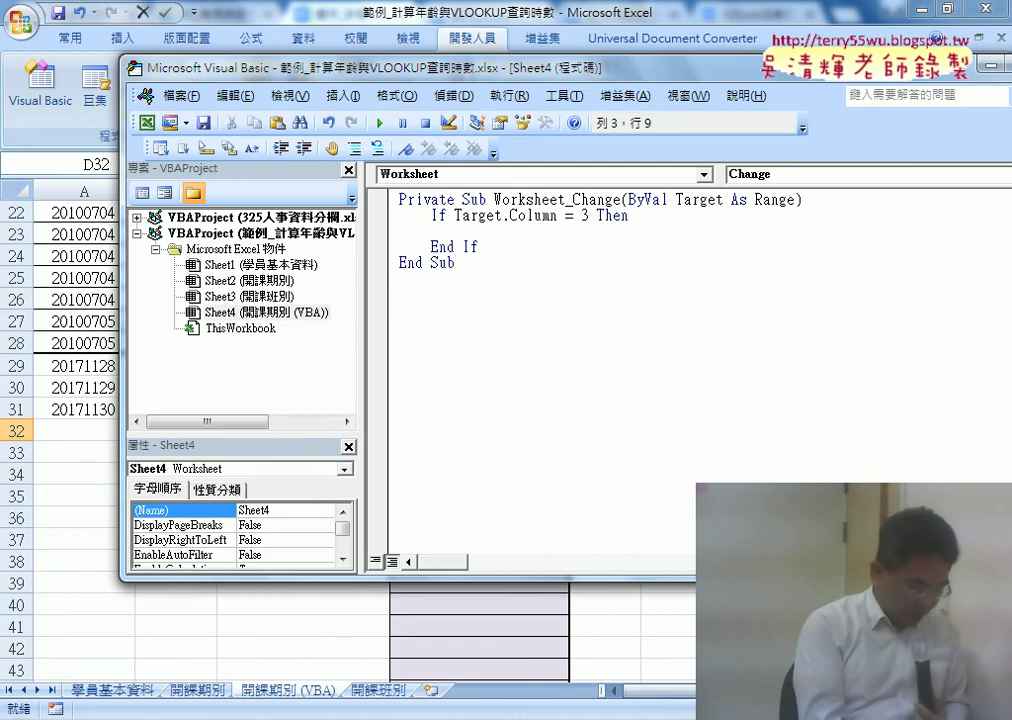
- Inside the If block, add Cells(Target.Row, "D") = "" to blank column D
text(ce)
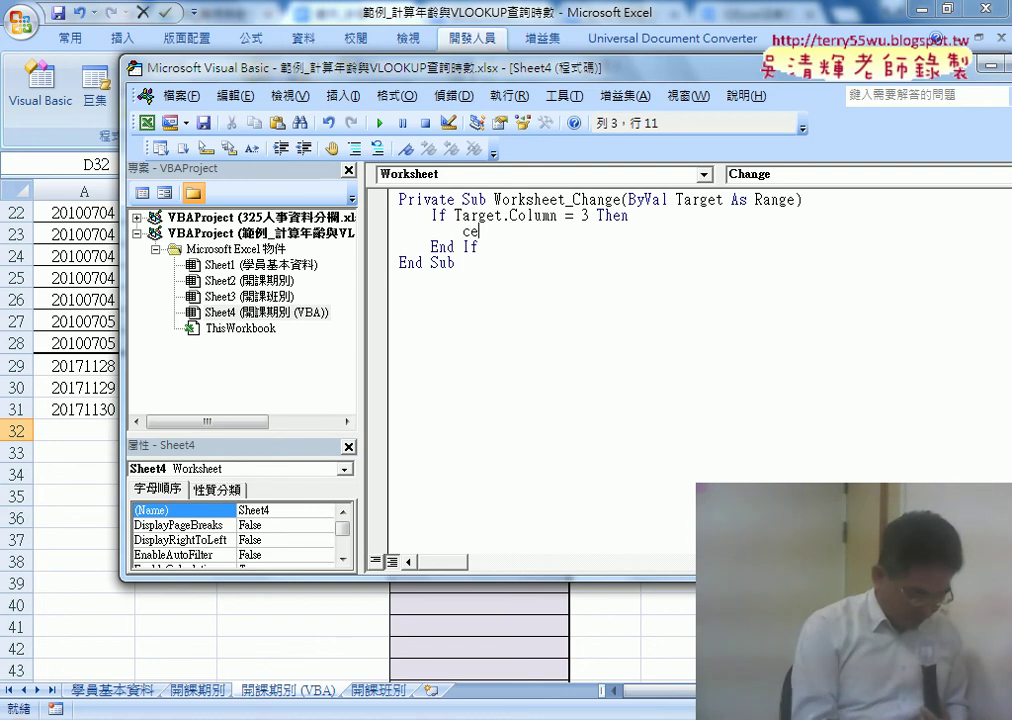
text(lls()
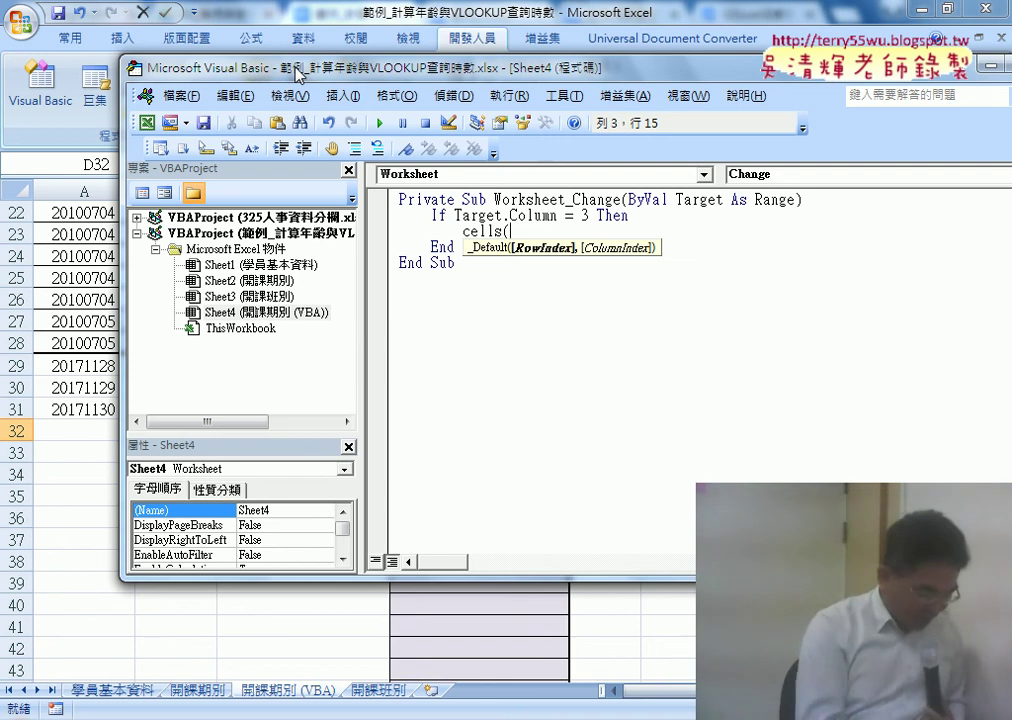
text(tar)
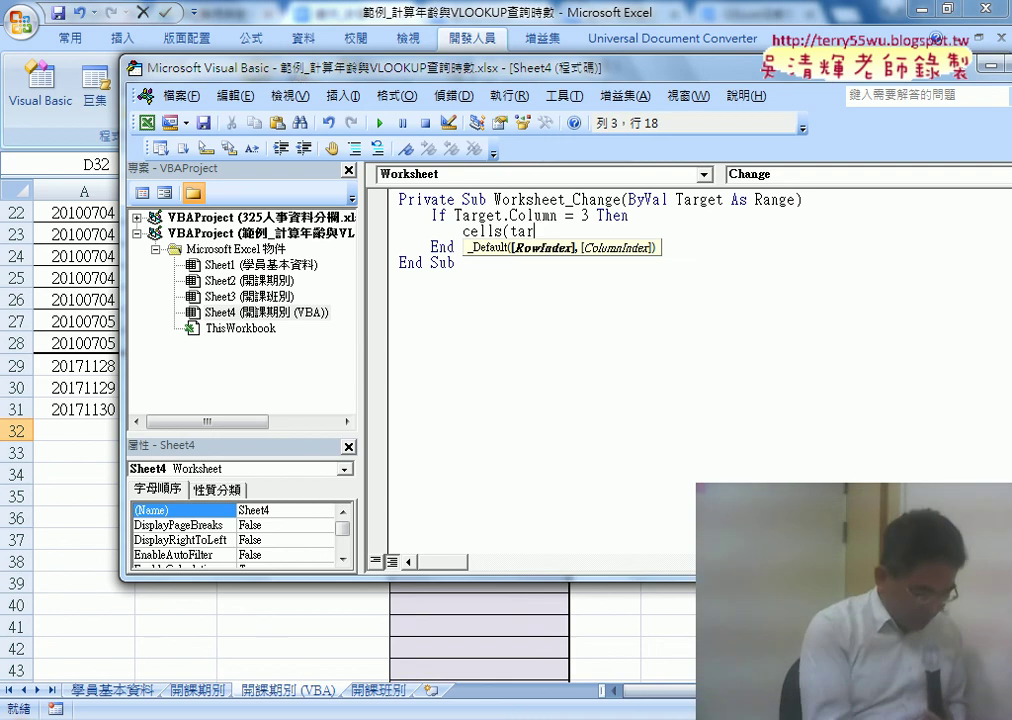
text(get)
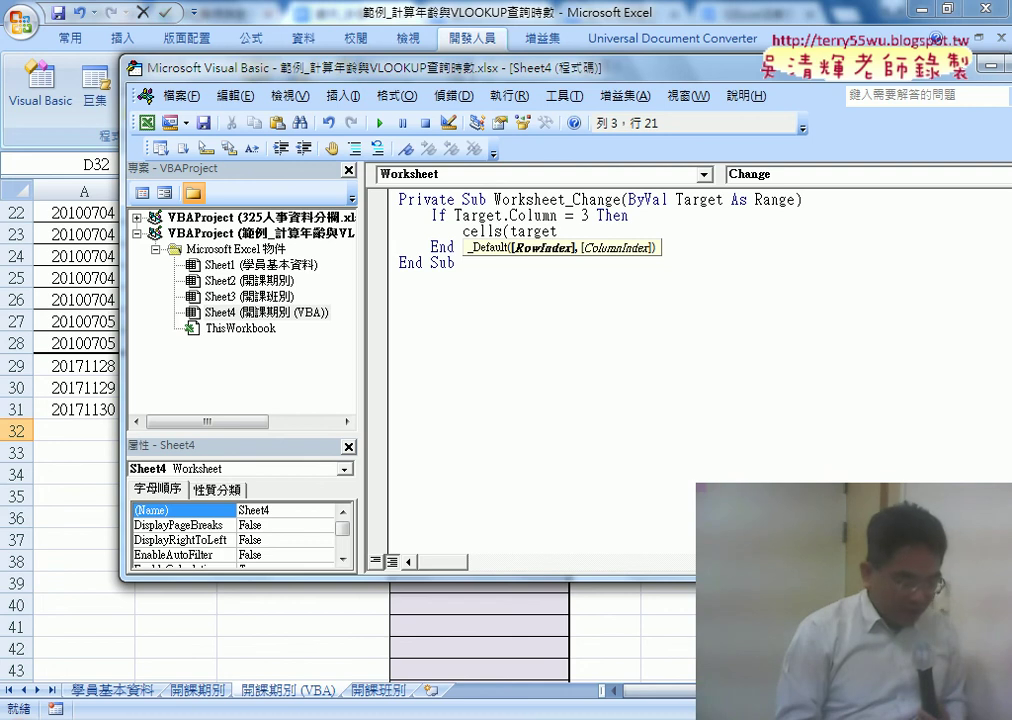
text(.r)
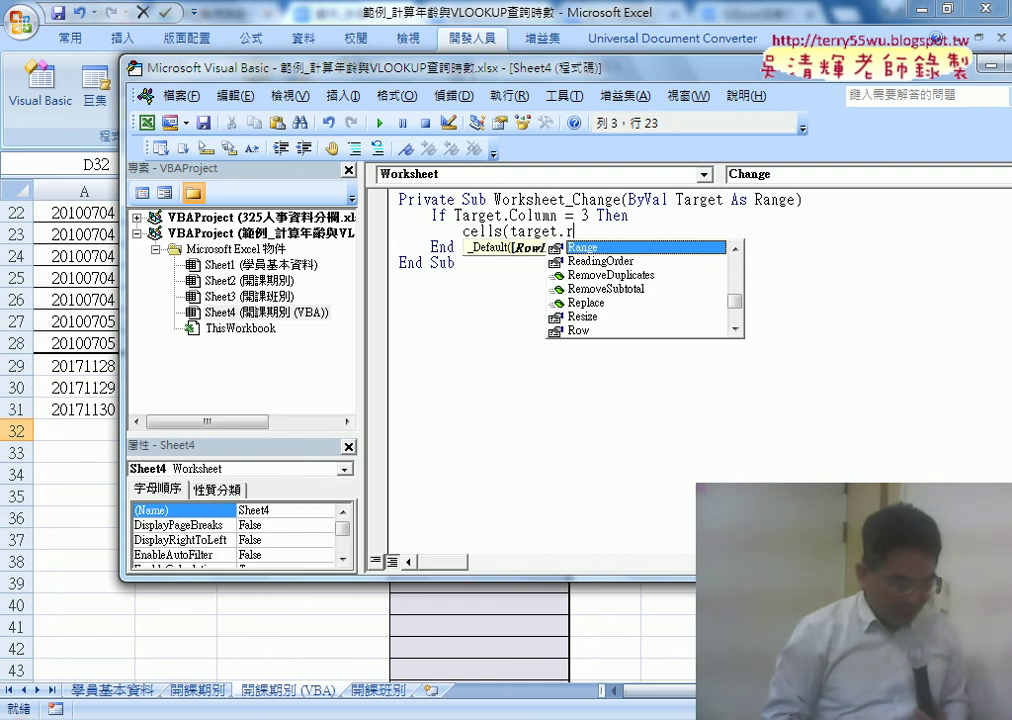
key(Down)
key(Down)
key(Down)
key(Down)
key(Down)
key(space)
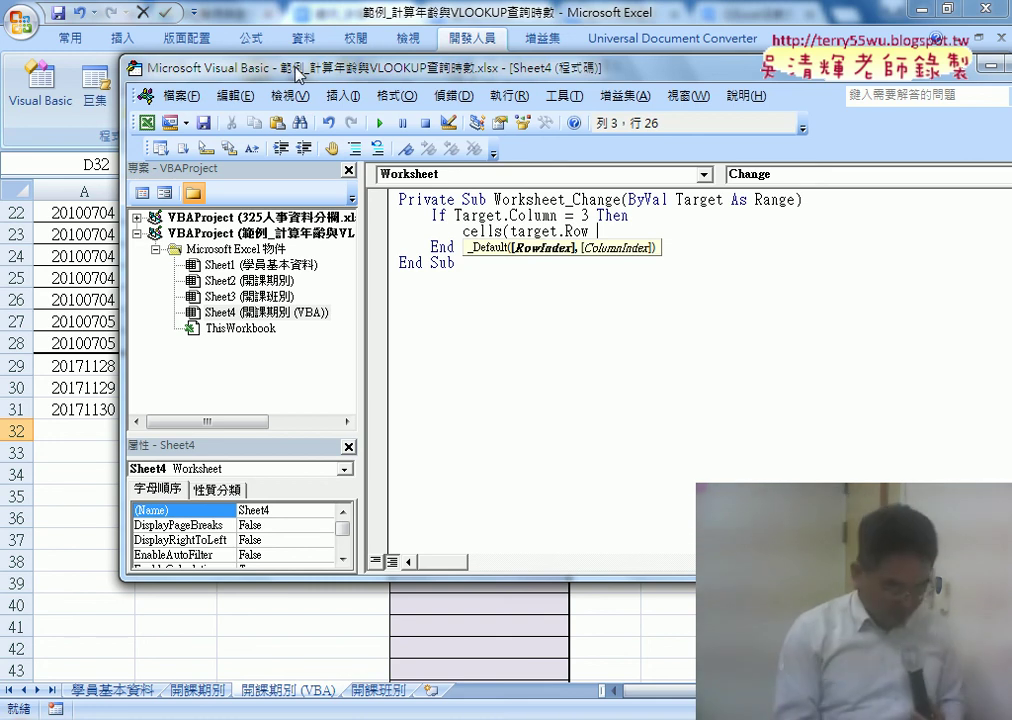
text(,)
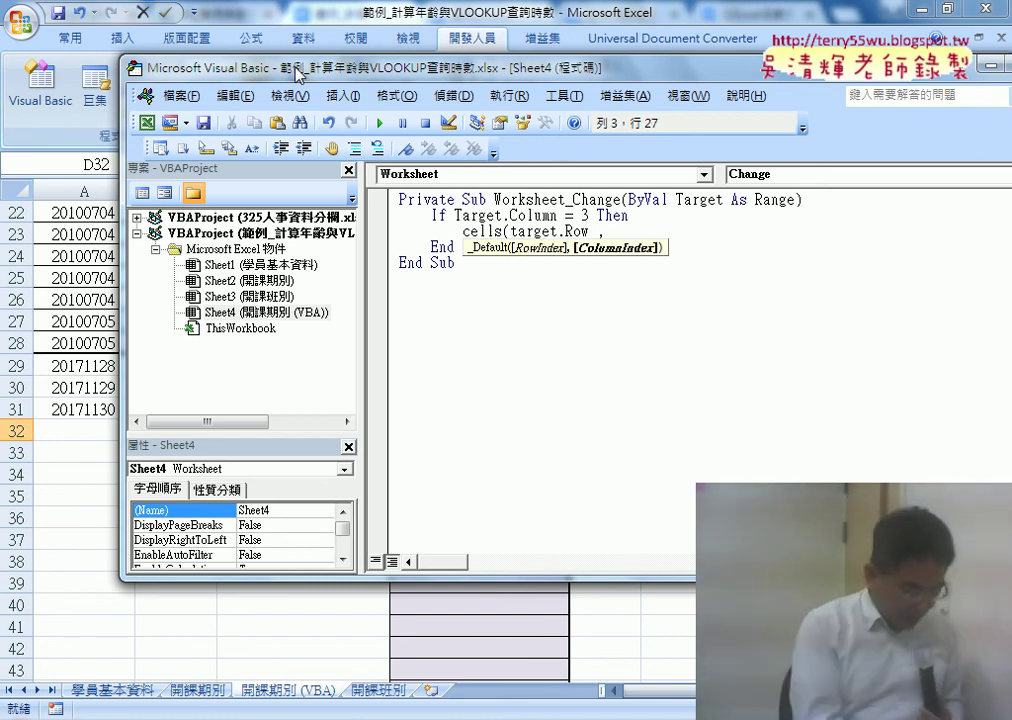
text("D)
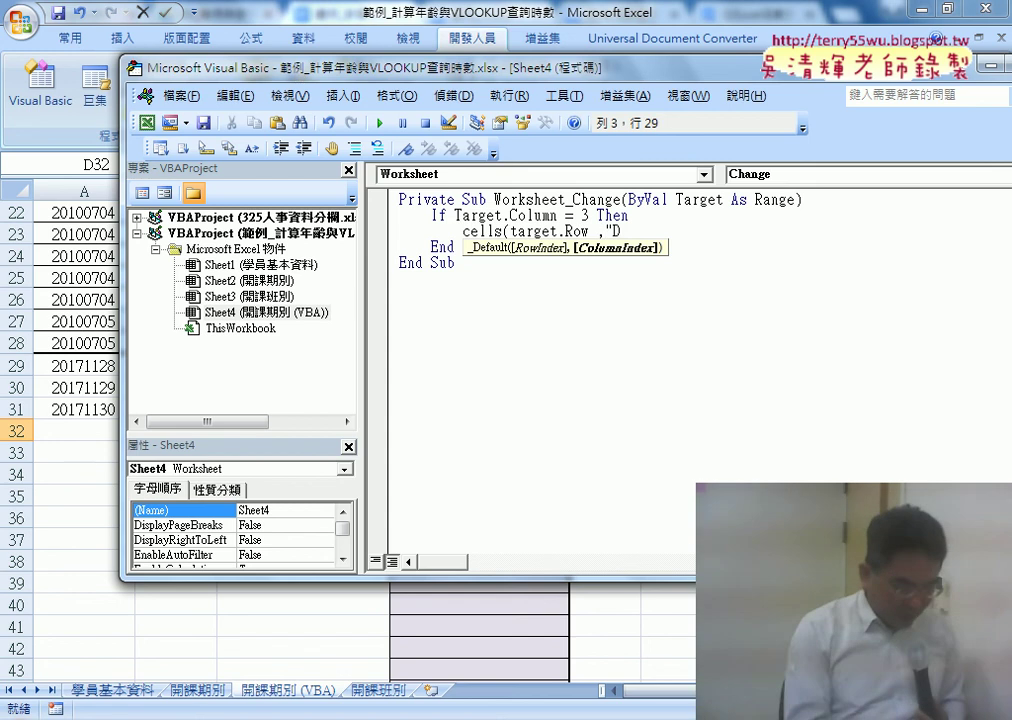
text(")=)
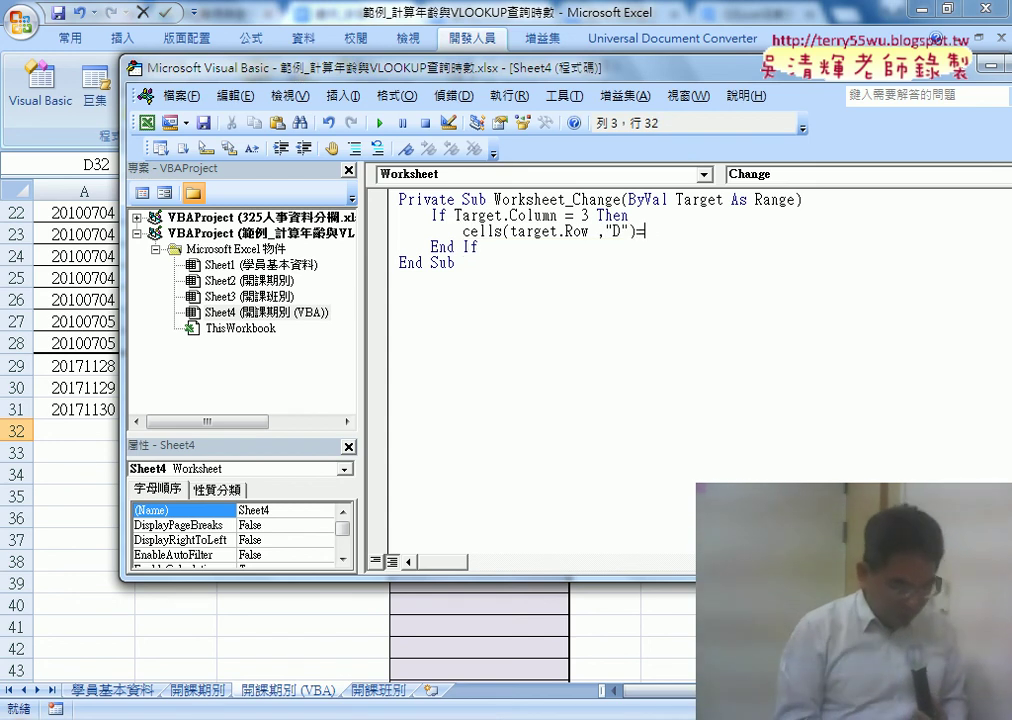
text("")
key(Left)
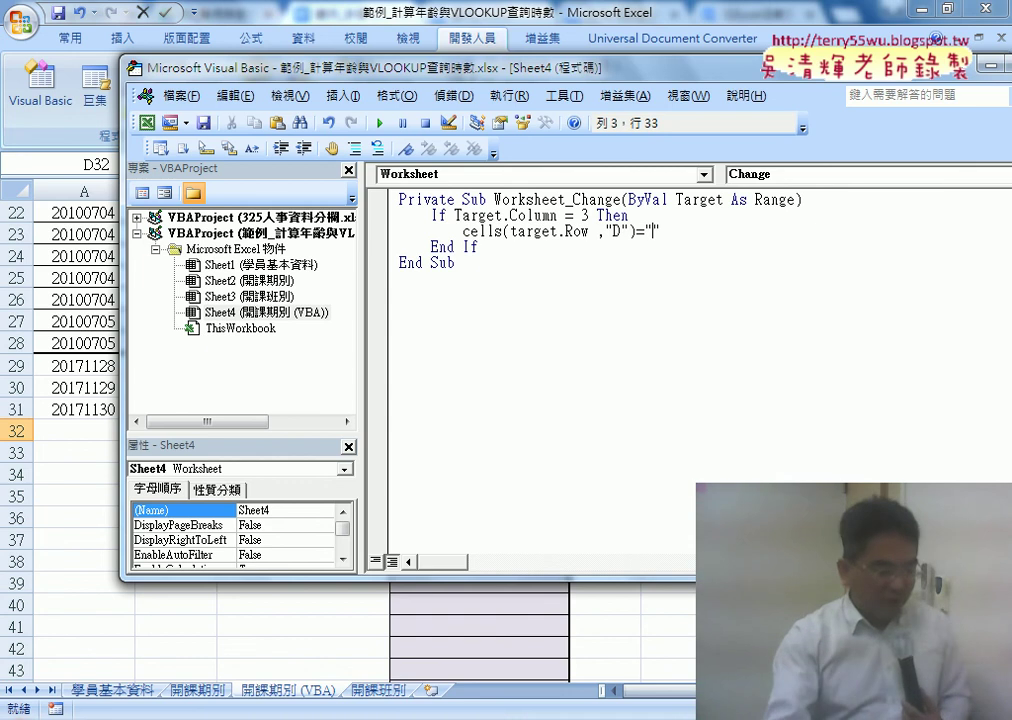
- Copy D2's formula =C2+(VLOOKUP(B2,開課班別,3,0)/3-1)*7 and return to the macro code
click(450, 16)
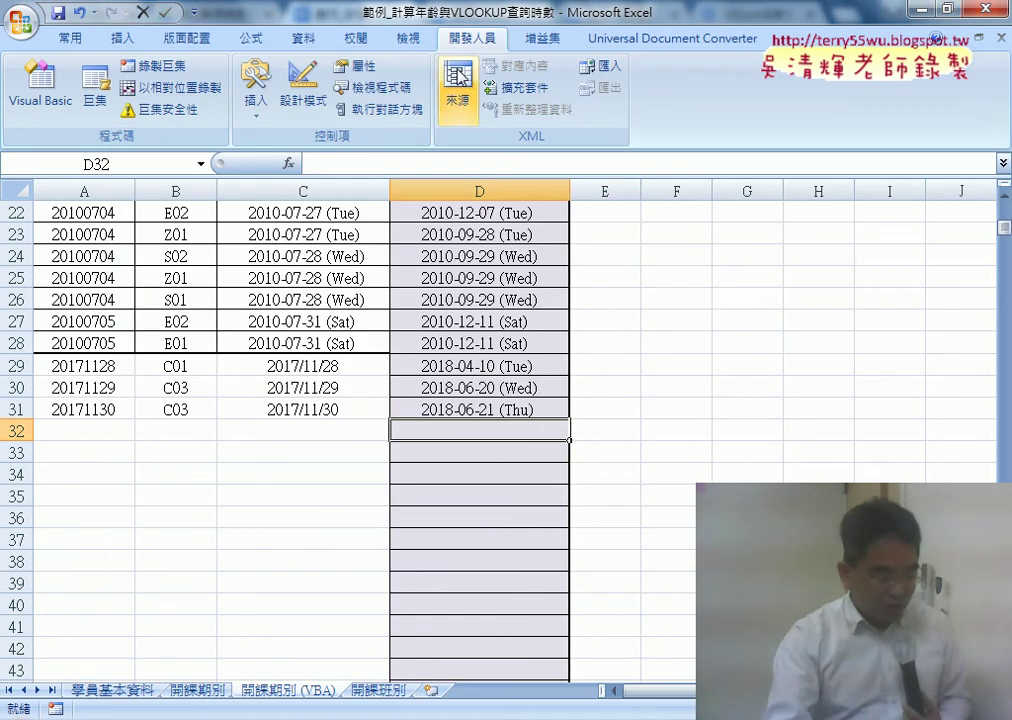
scroll(825, 399, up, 4)
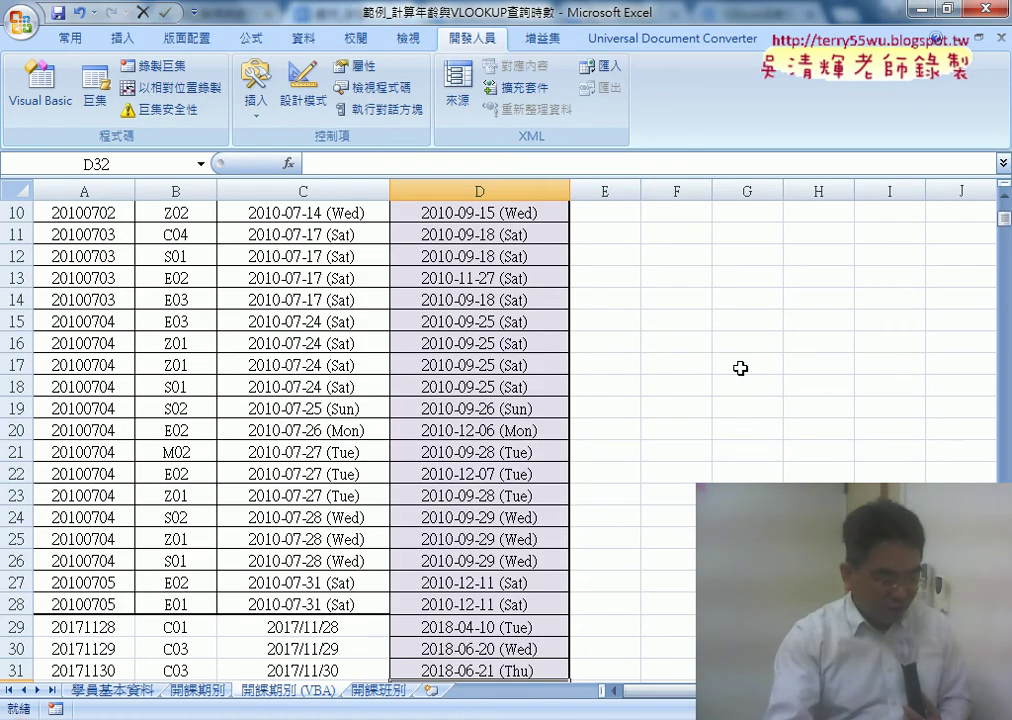
scroll(741, 366, up, 3)
click(479, 234)
click(562, 163)
drag(557, 163, 313, 163)
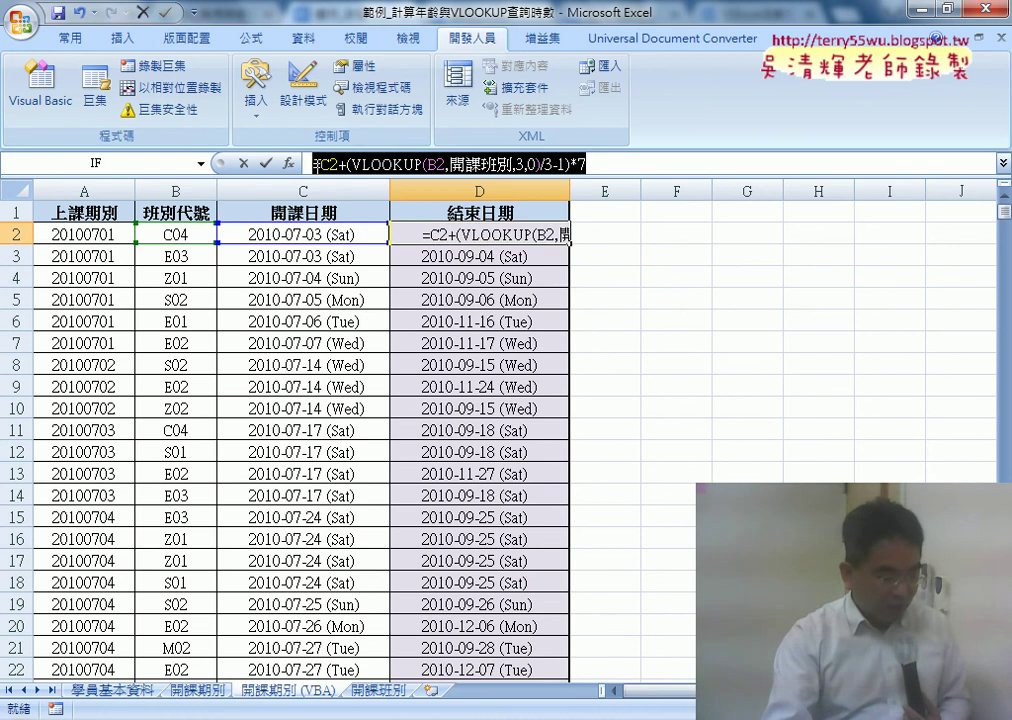
right_click(355, 163)
click(396, 199)
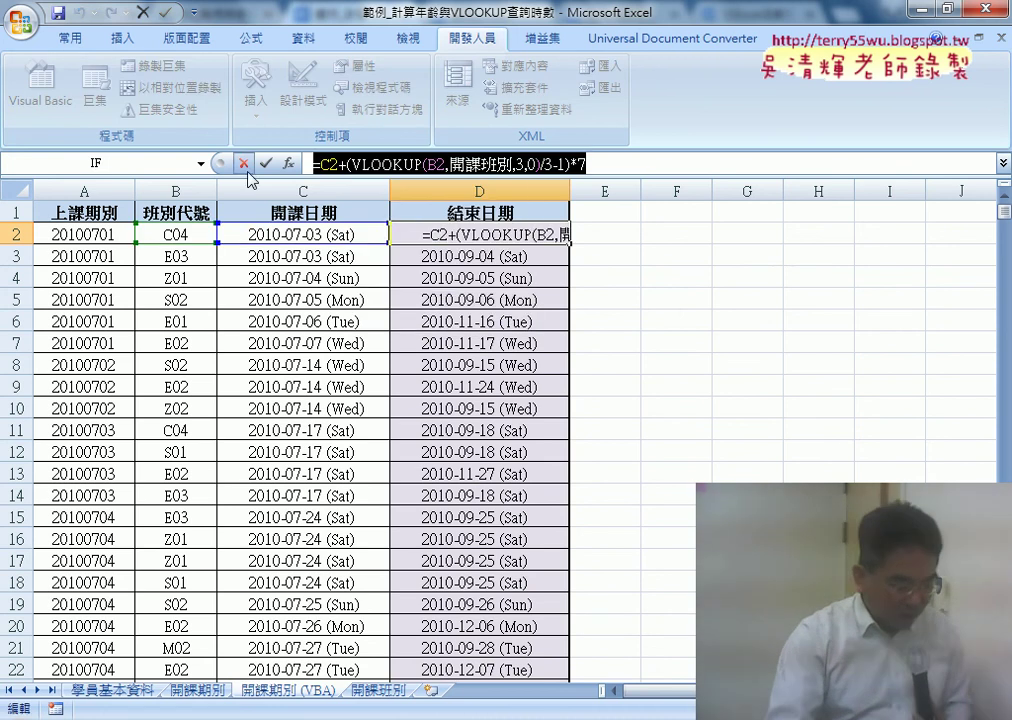
click(243, 163)
mouse_move(470, 719)
click(800, 600)
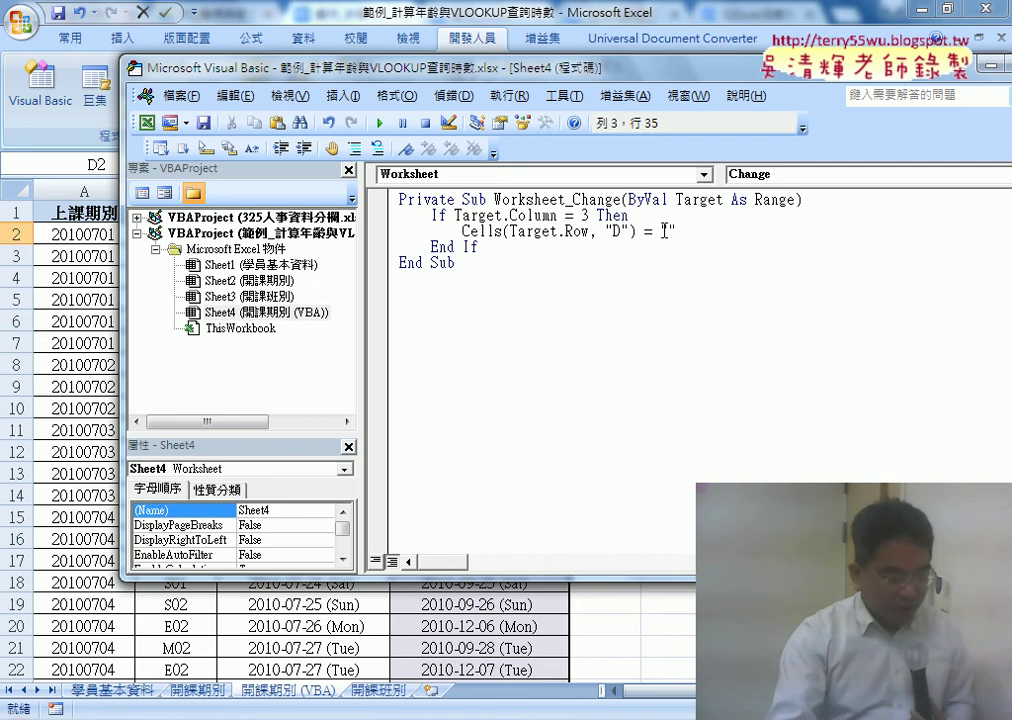
- Paste the copied end-date formula between the empty quotes of the Cells assignment
right_click(669, 230)
click(695, 222)
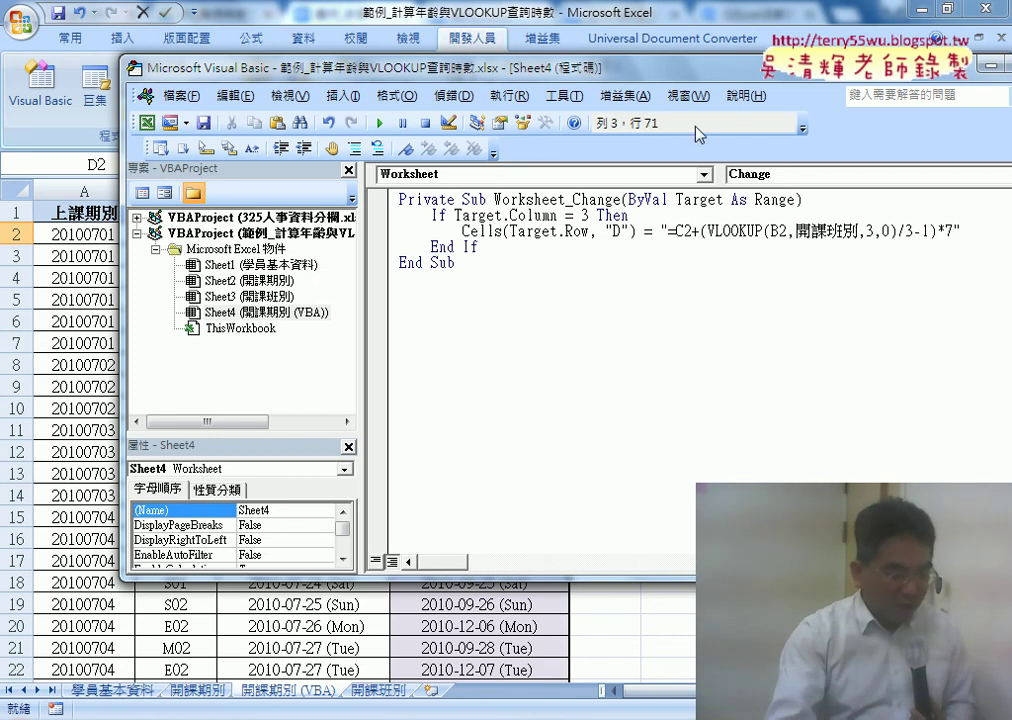
drag(655, 70, 497, 74)
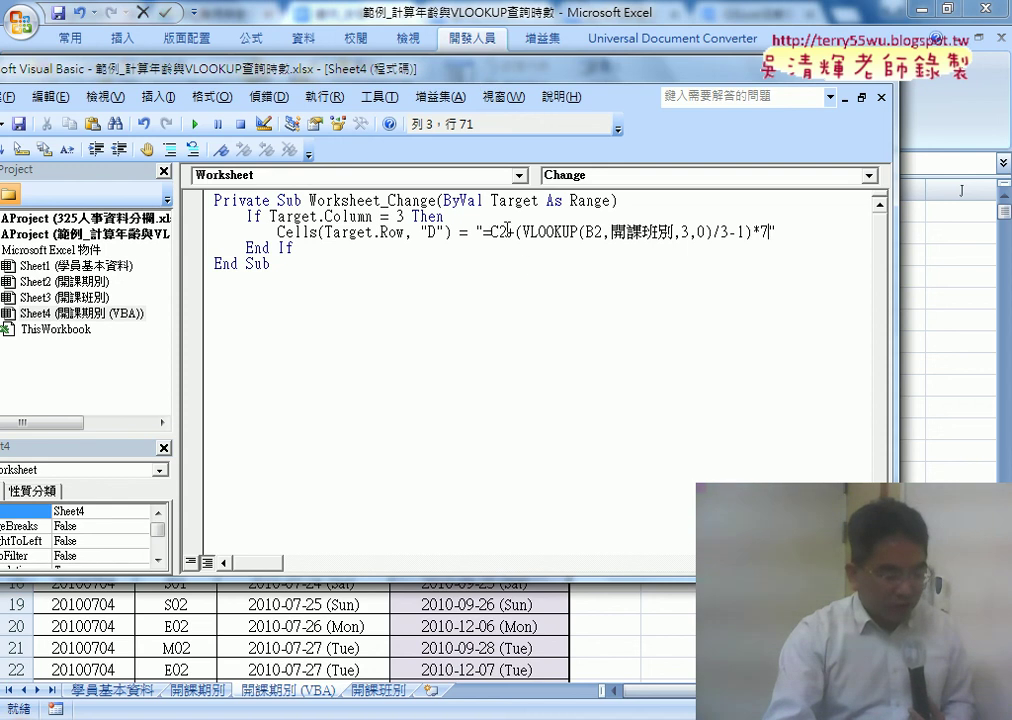
- Replace the 2 in C2 with " & Target.Row & " so it follows the changed row
click(593, 232)
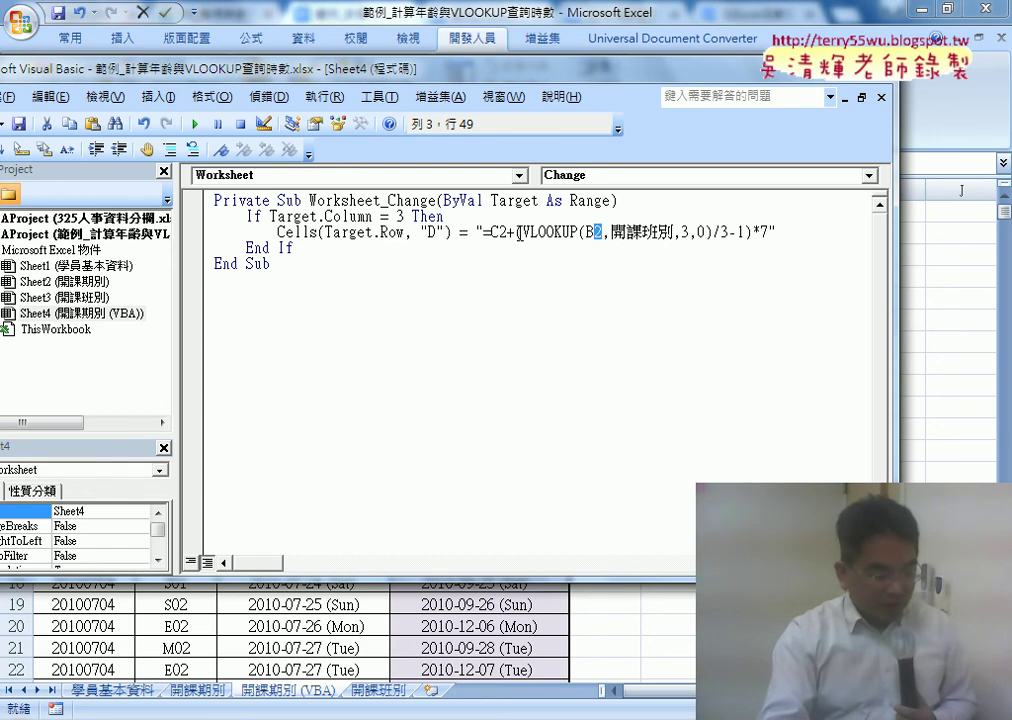
click(603, 233)
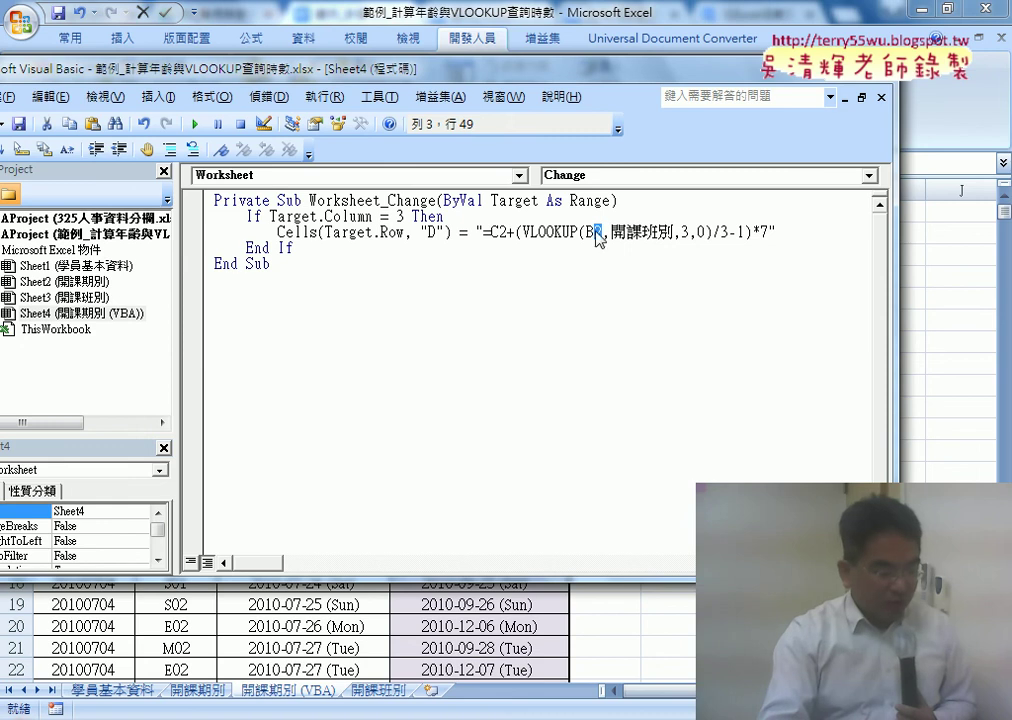
drag(329, 232, 395, 232)
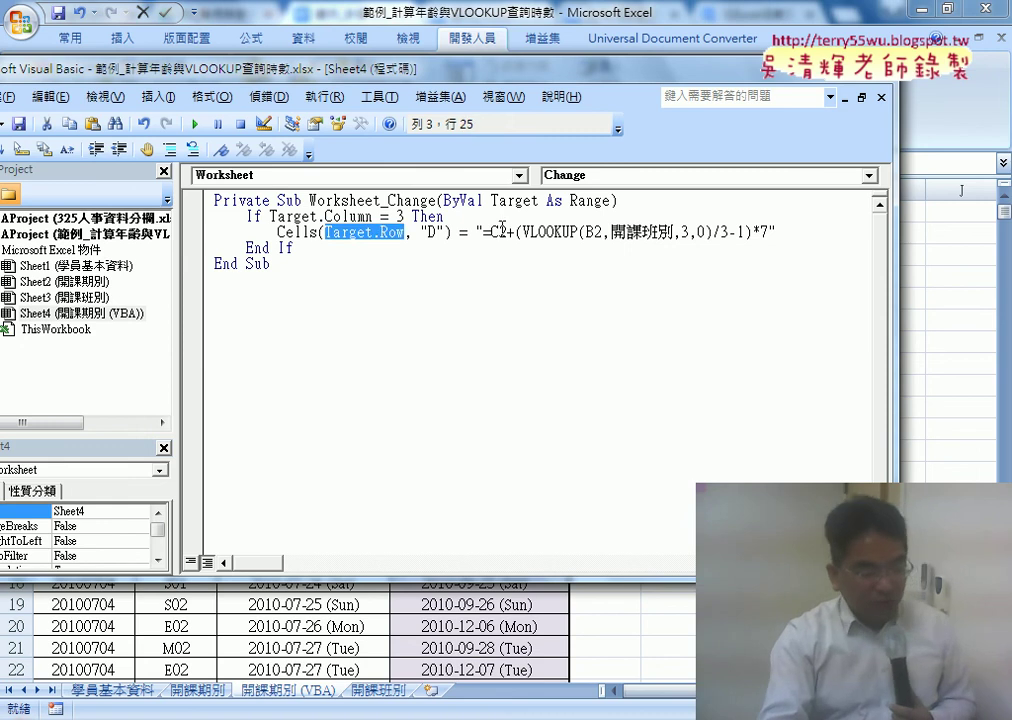
drag(500, 232, 509, 232)
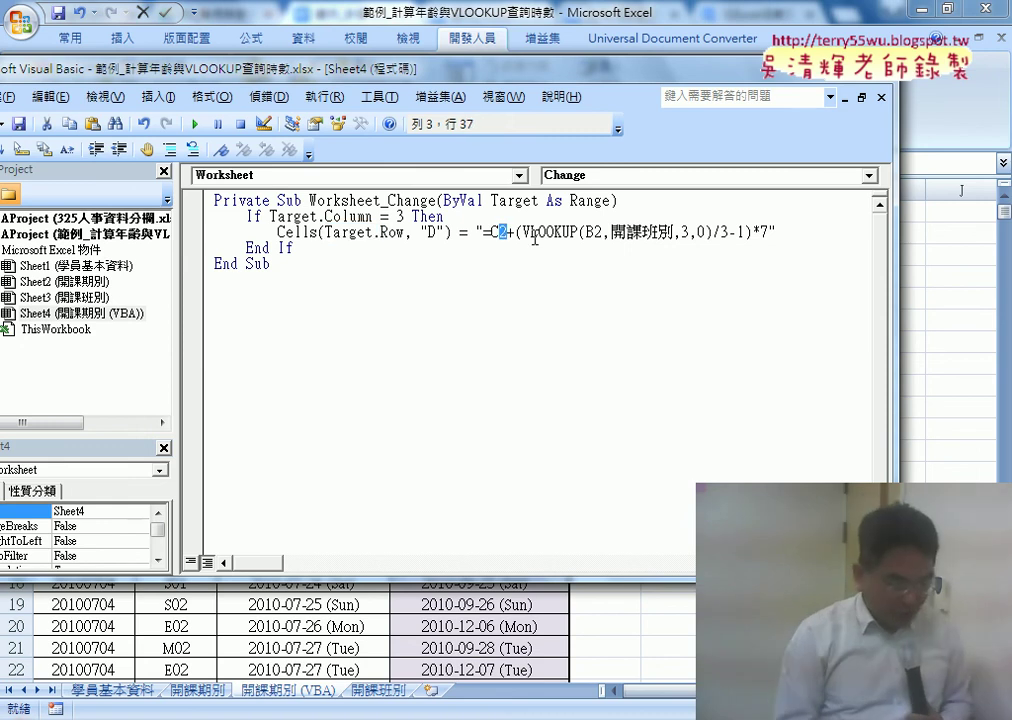
text("")
key(Left)
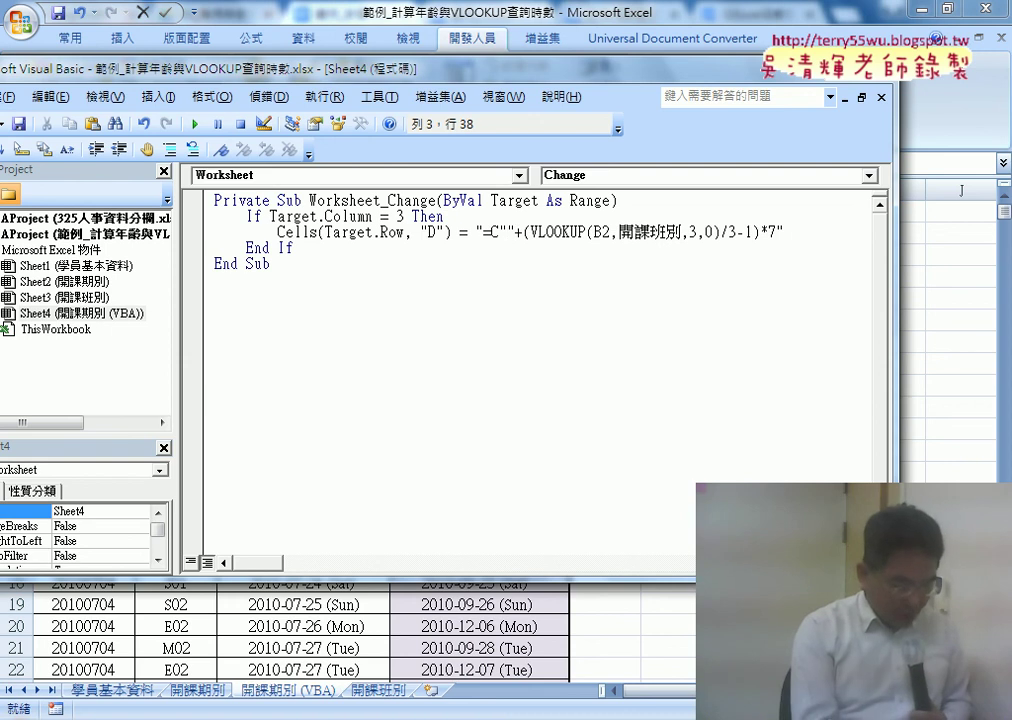
text(&&)
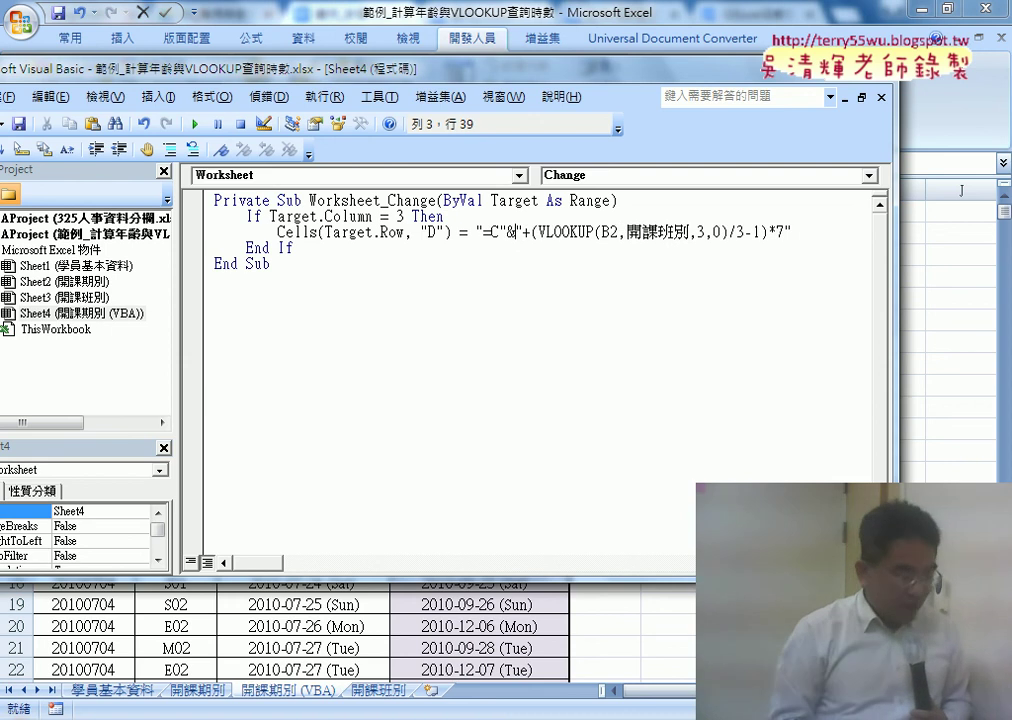
key(Left)
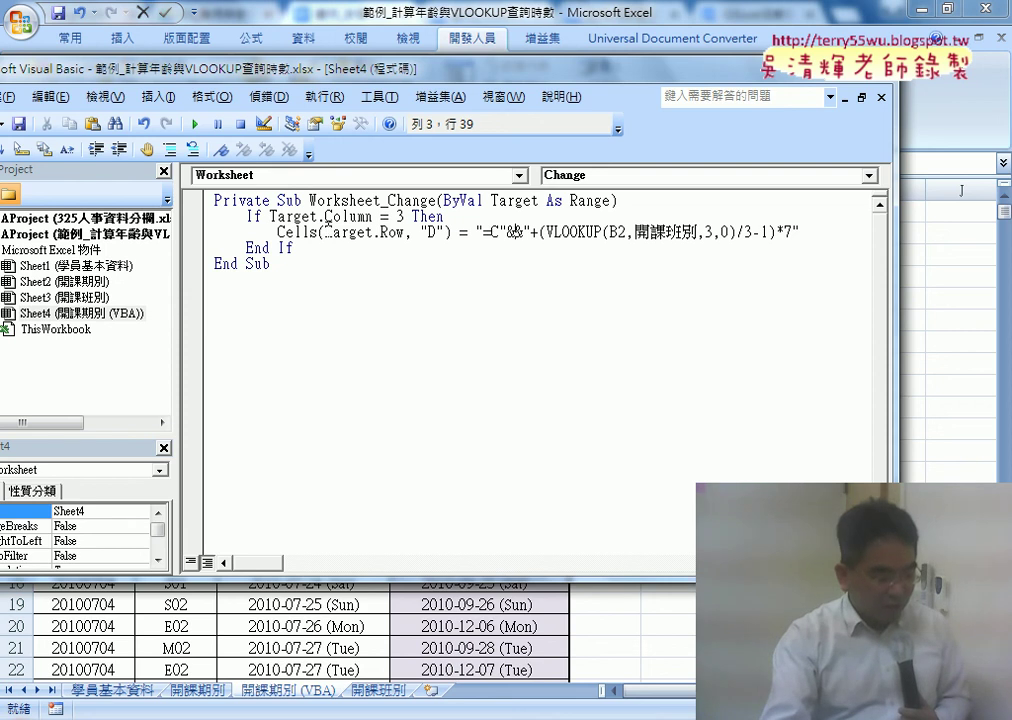
mouse_move(326, 228)
mouse_down()
mouse_move(520, 243)
mouse_move(513, 234)
mouse_up()
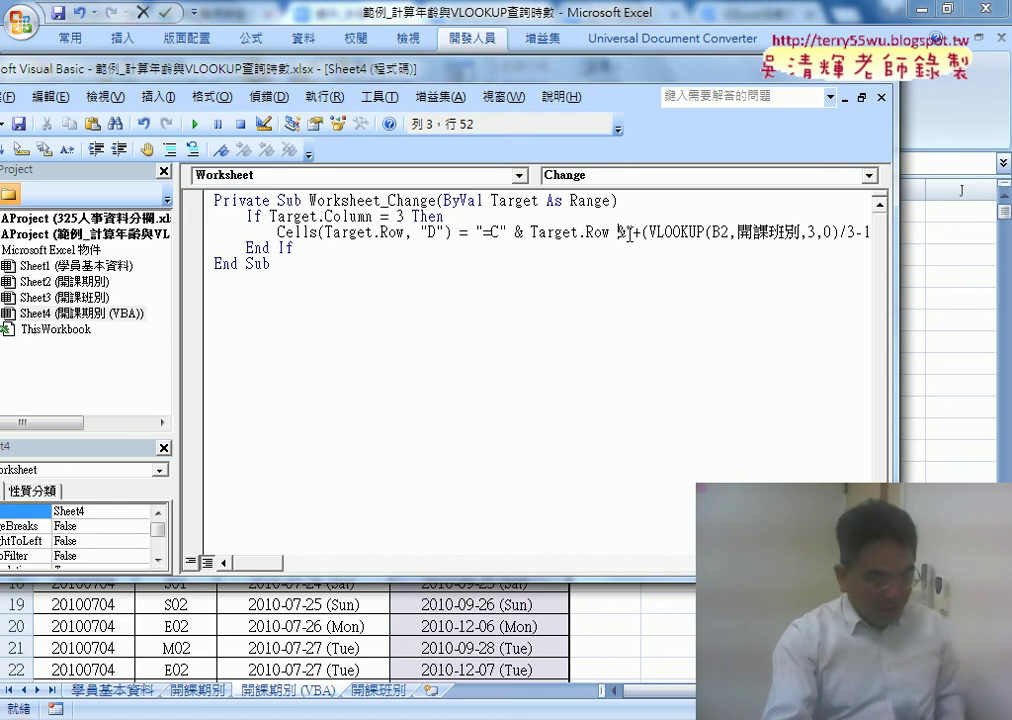
text(&)
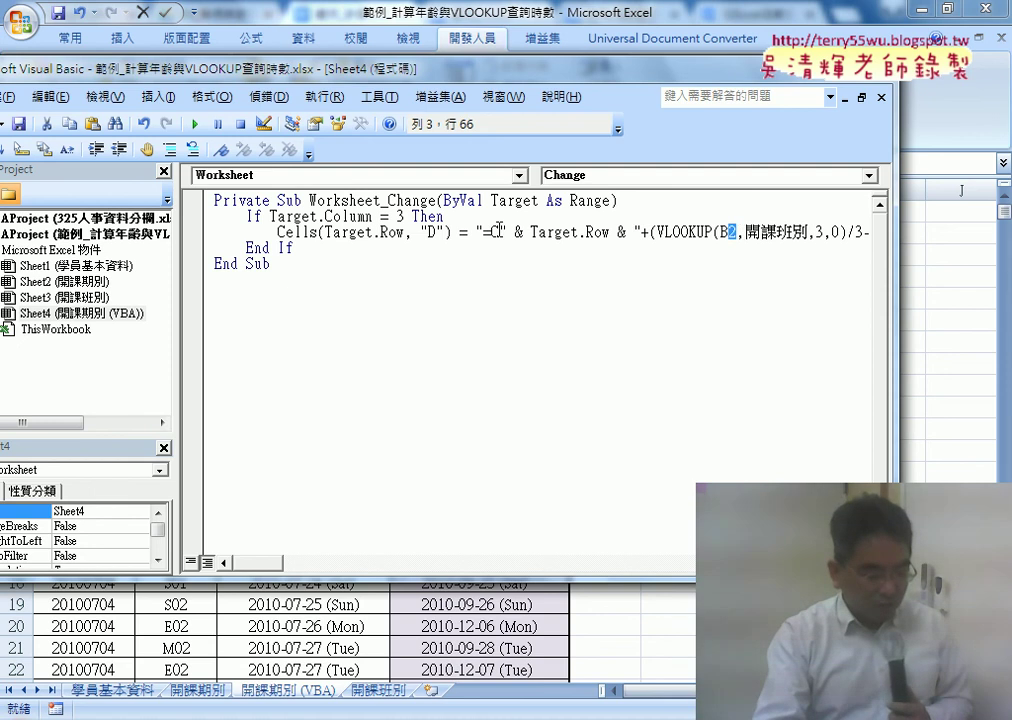
- Replace the 2 of B2 with the copied " & Target.Row & " concatenation, then return to the worksheet
drag(499, 231, 596, 231)
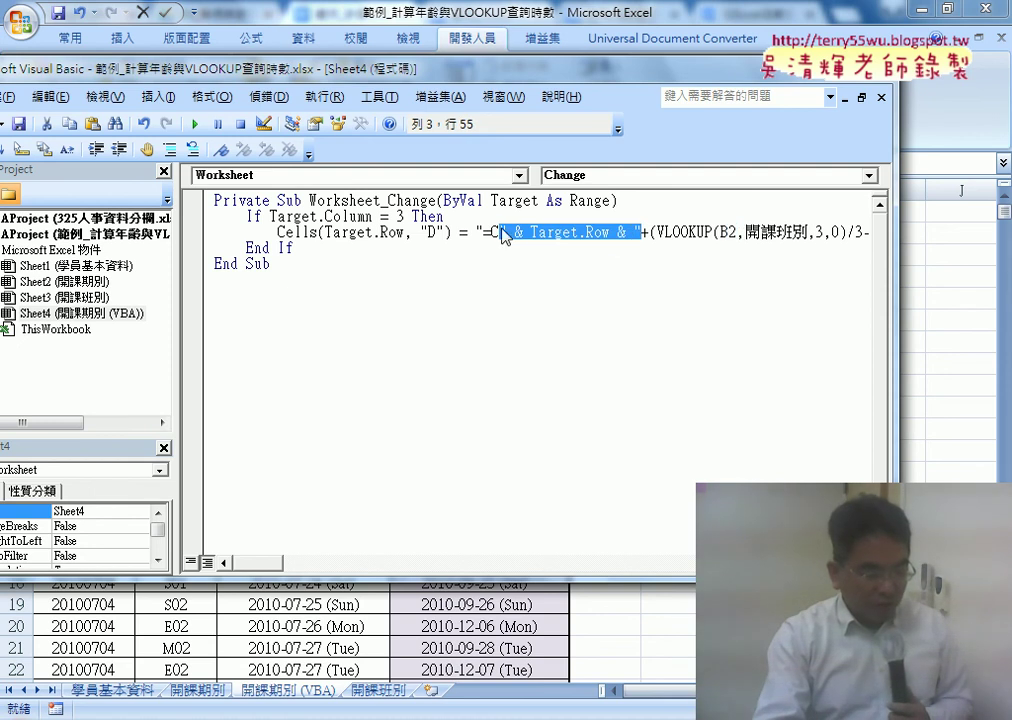
right_click(607, 230)
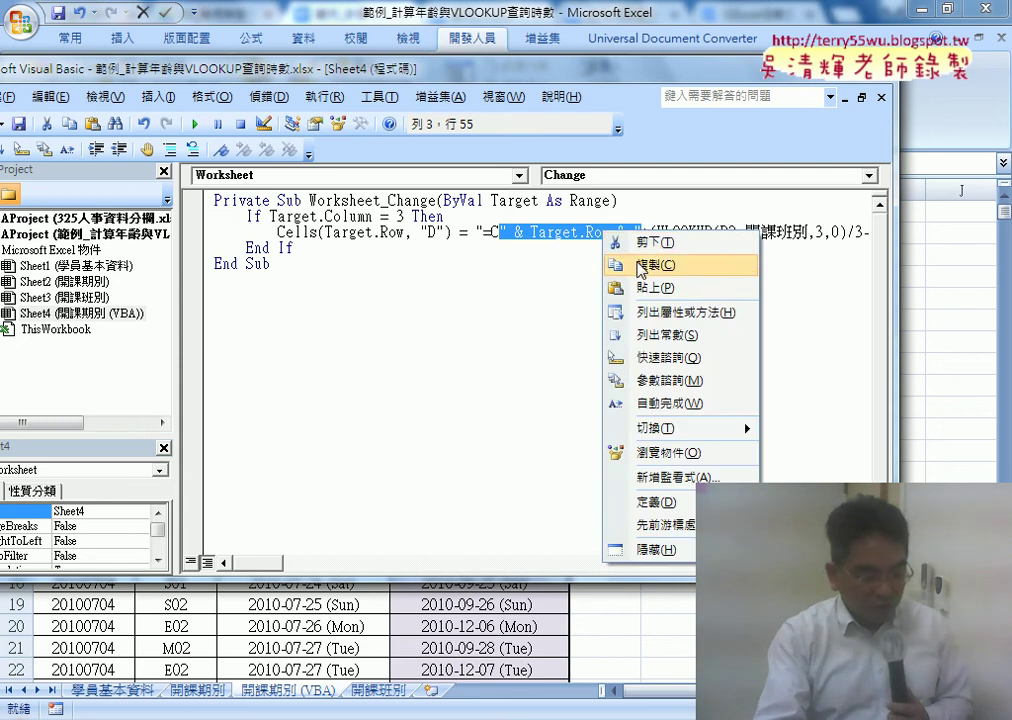
click(614, 265)
drag(727, 232, 737, 232)
right_click(732, 235)
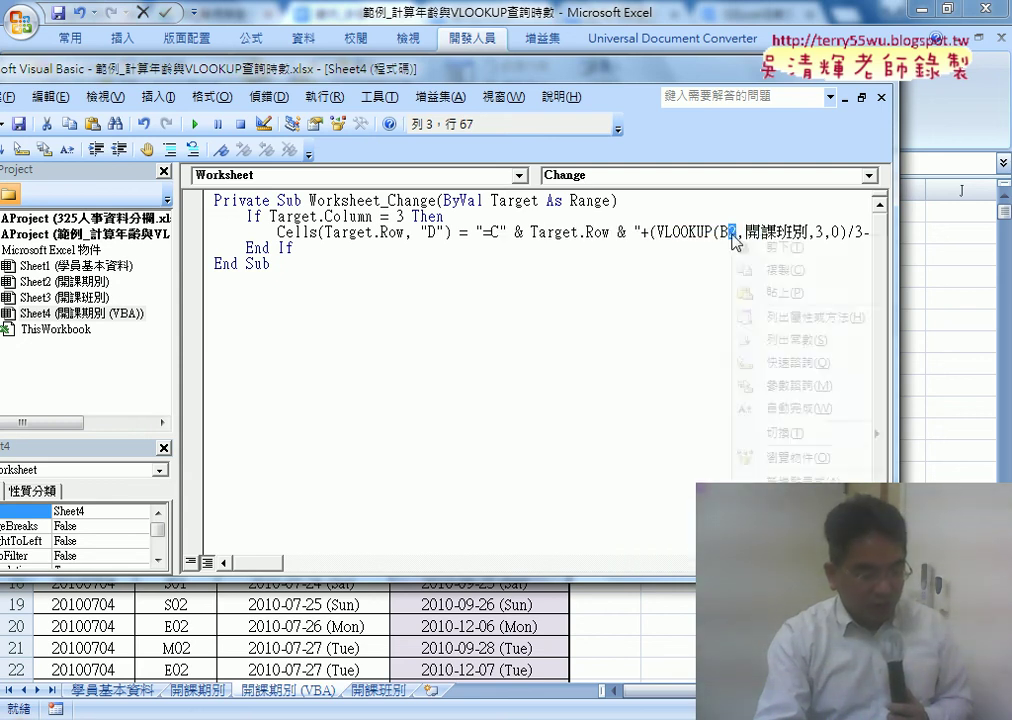
click(772, 293)
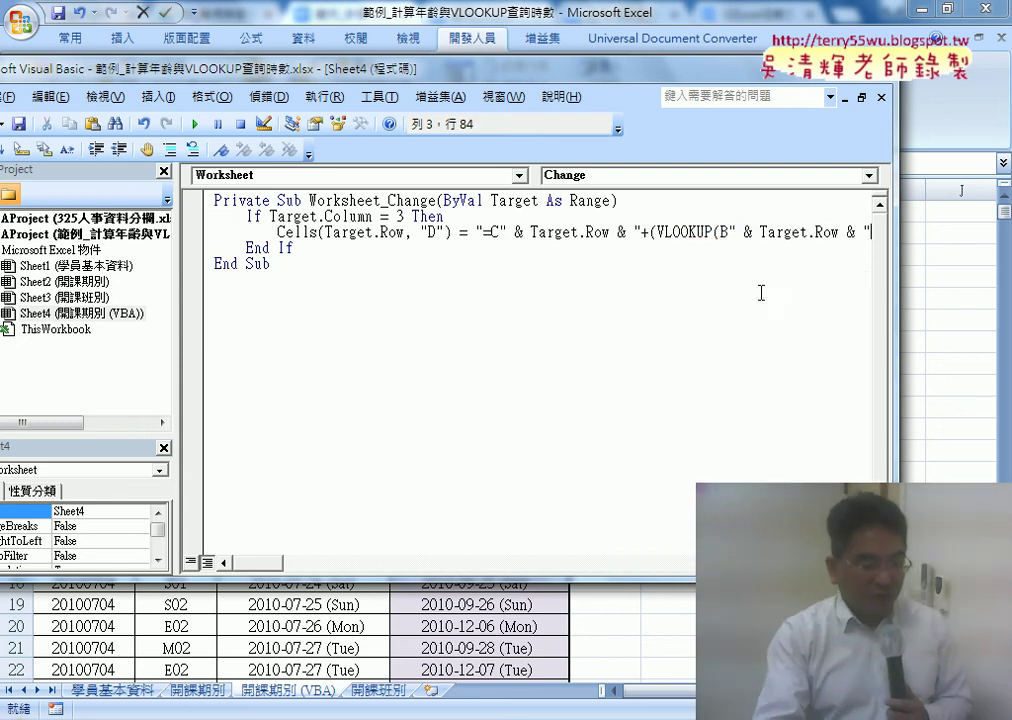
click(373, 232)
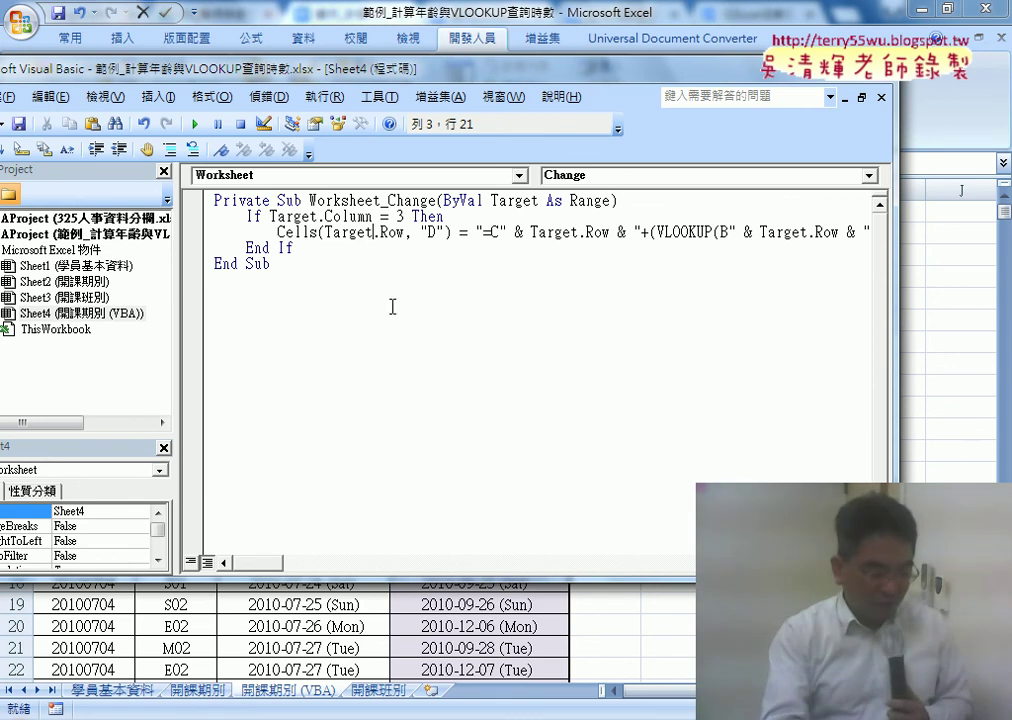
key(alt+F11)
- Enter the course period 2017/1201 in A32 and choose class code M02 in B32
scroll(693, 593, down, 6)
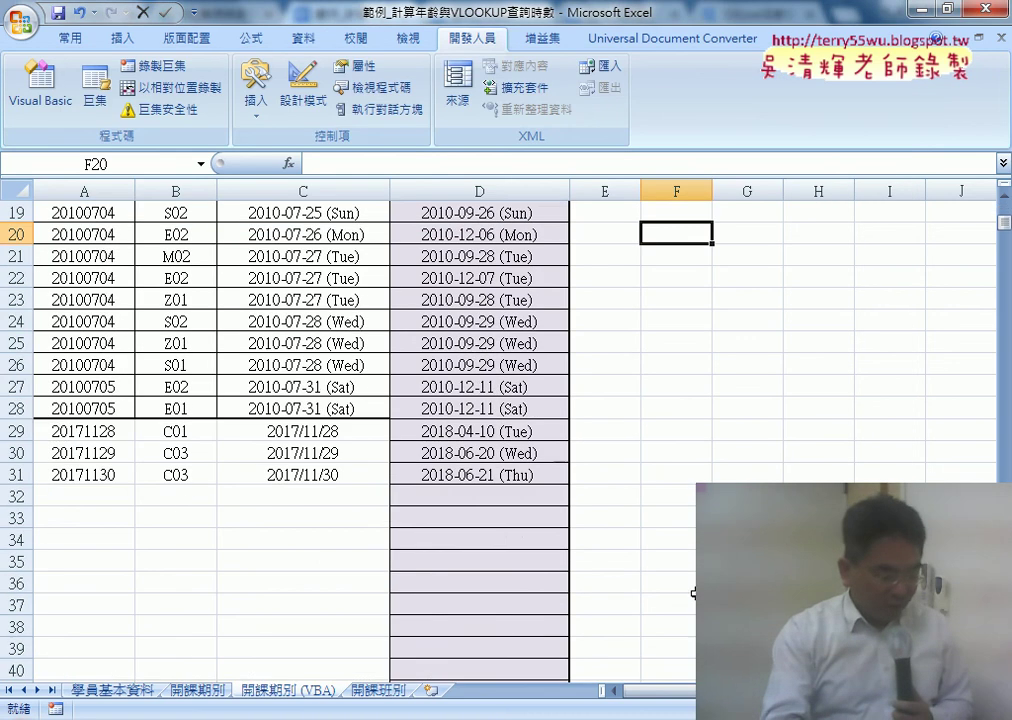
click(86, 493)
text(20)
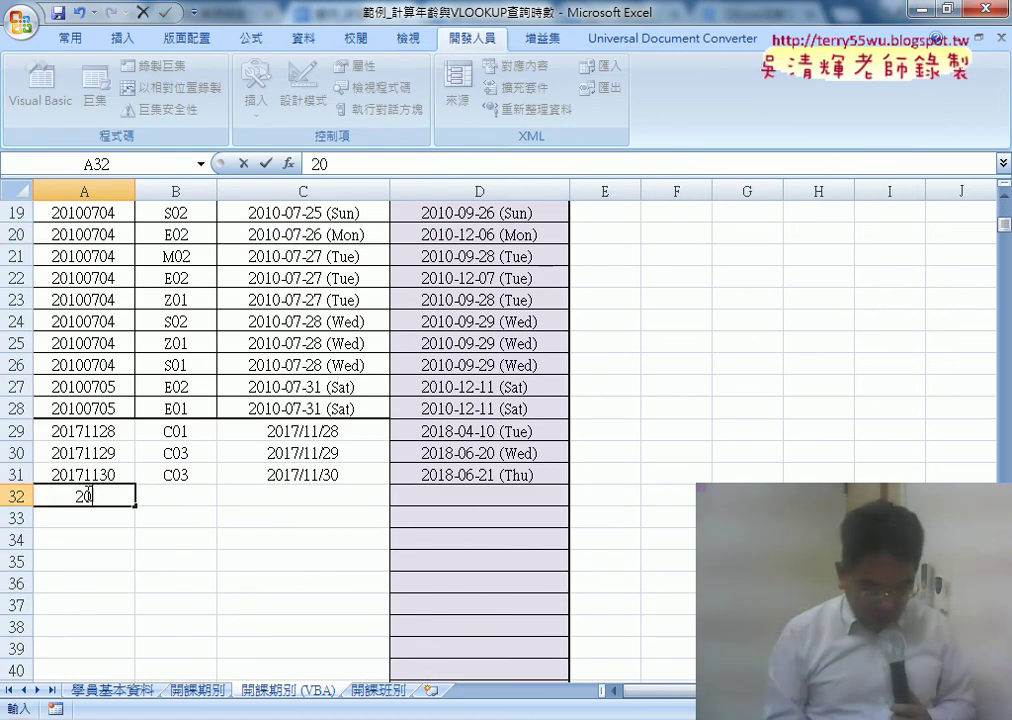
text(17/12)
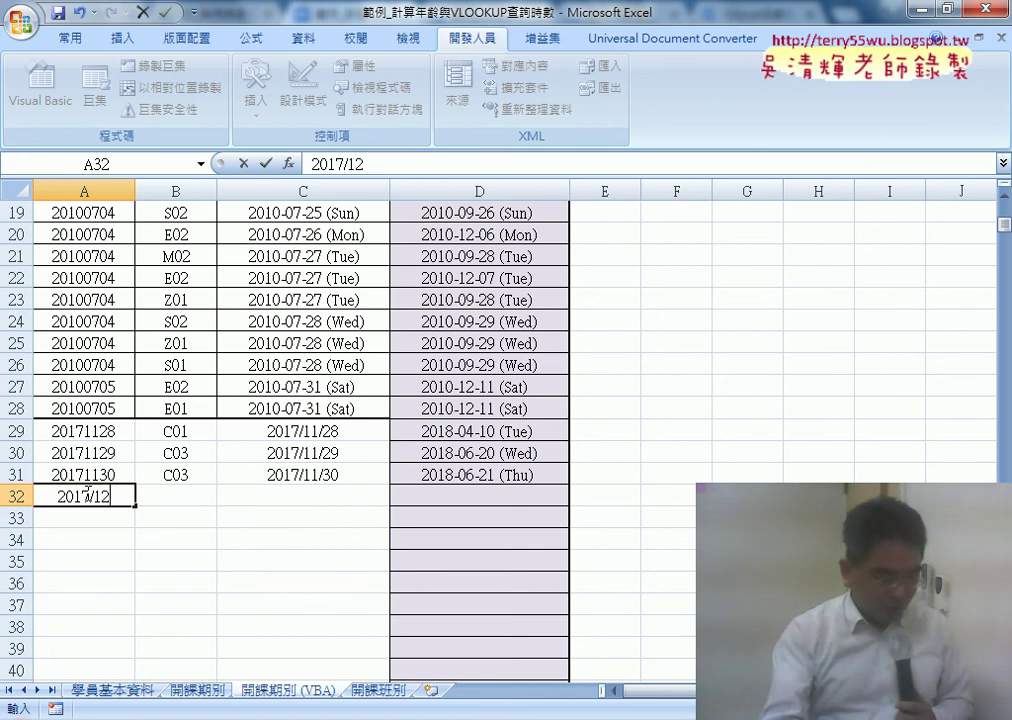
text(01)
key(Tab)
click(222, 498)
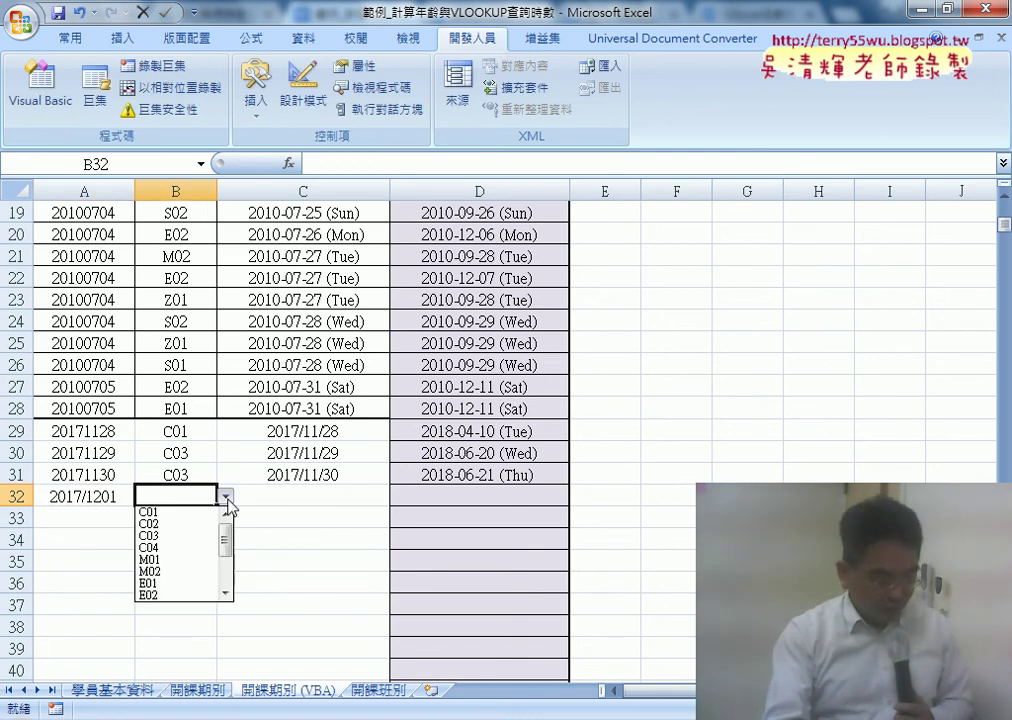
click(200, 567)
- Enter the start date 2017/12/01 in C32
click(287, 493)
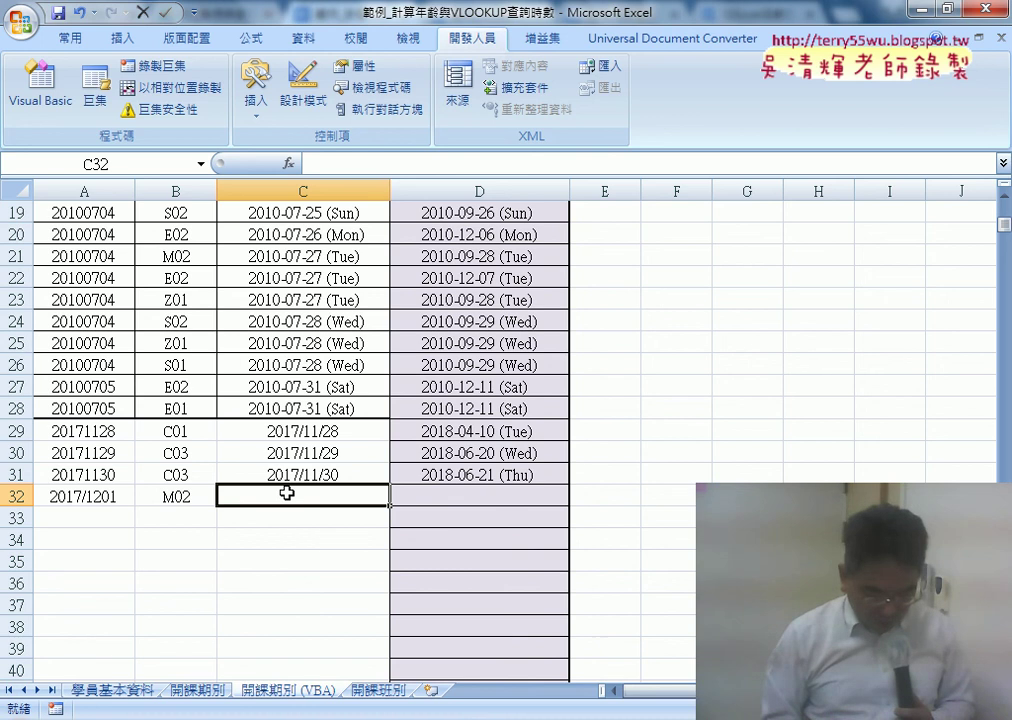
text(2017/)
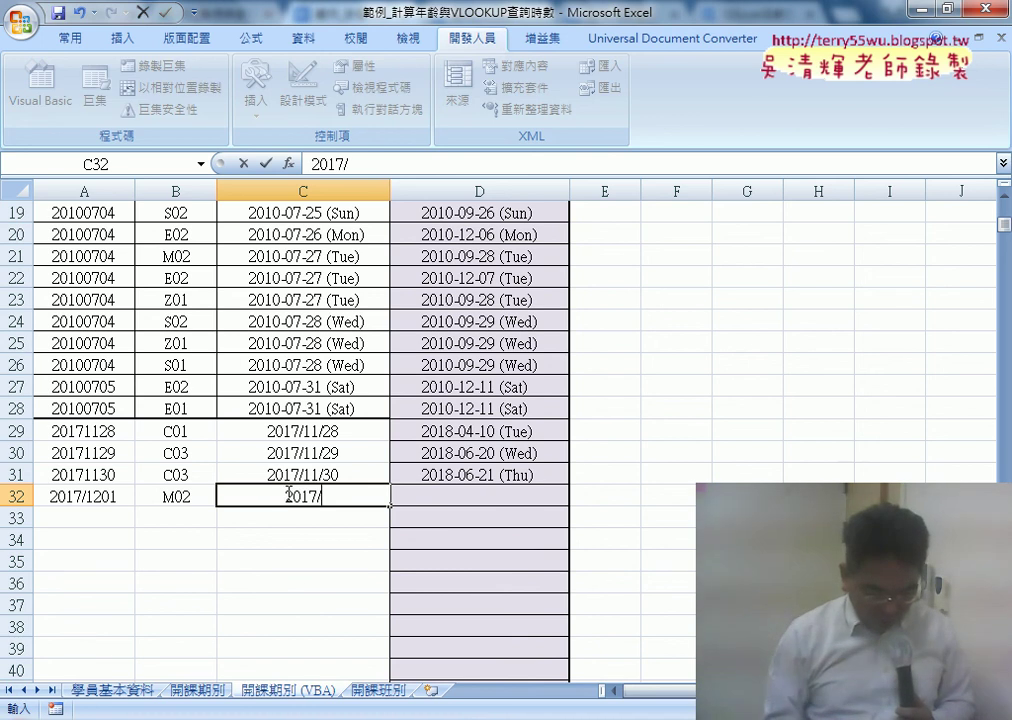
text(12/)
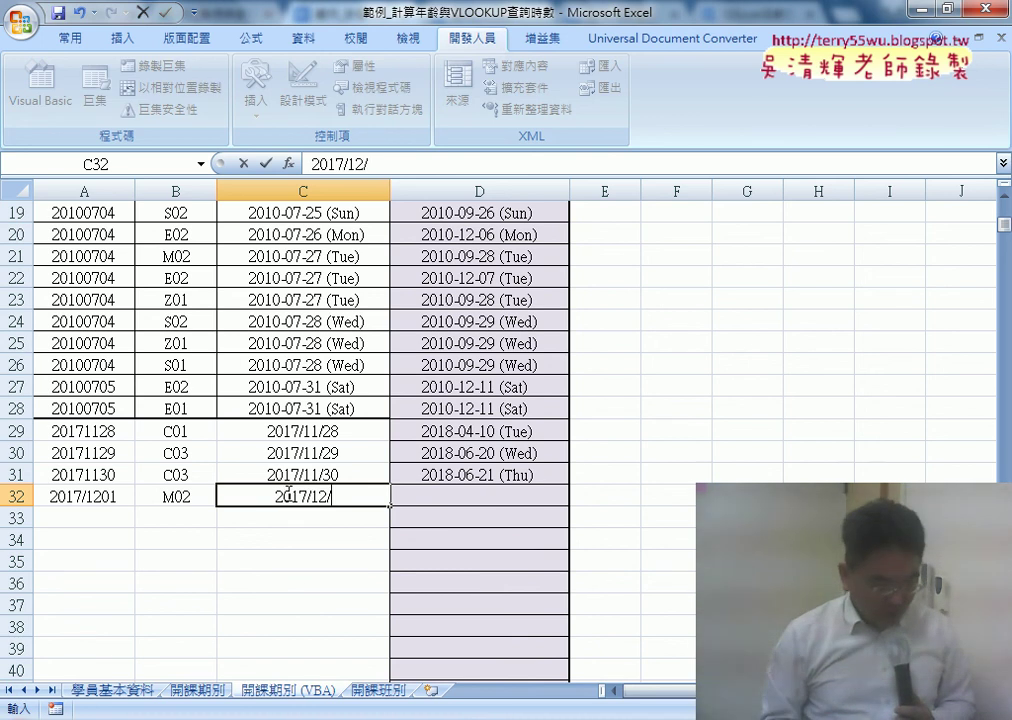
text(01)
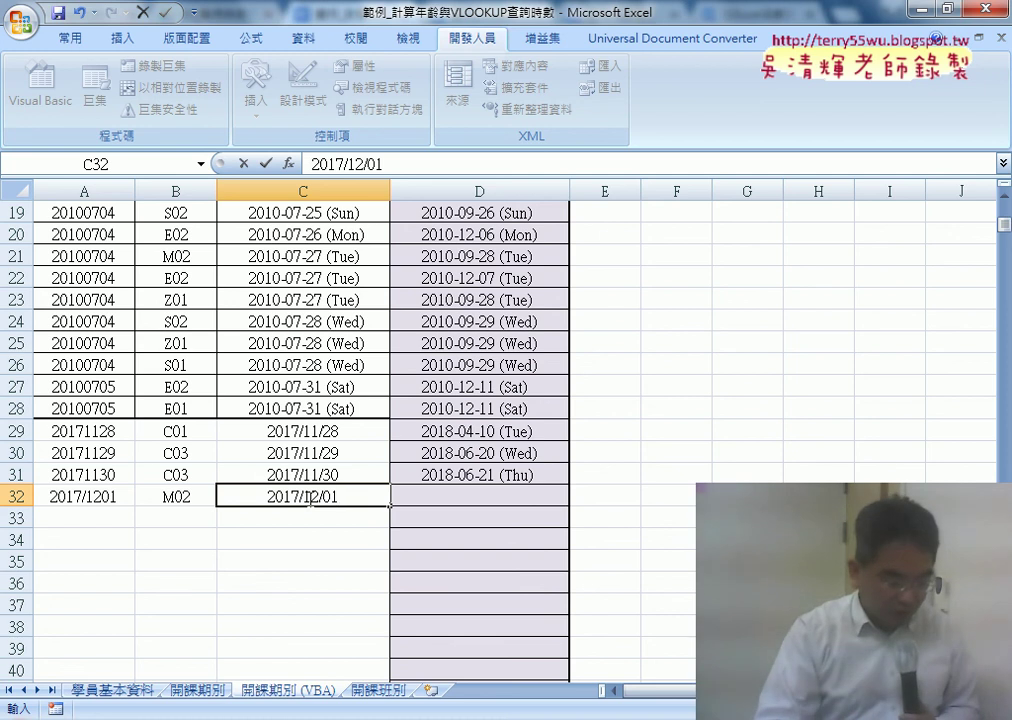
mouse_move(470, 718)
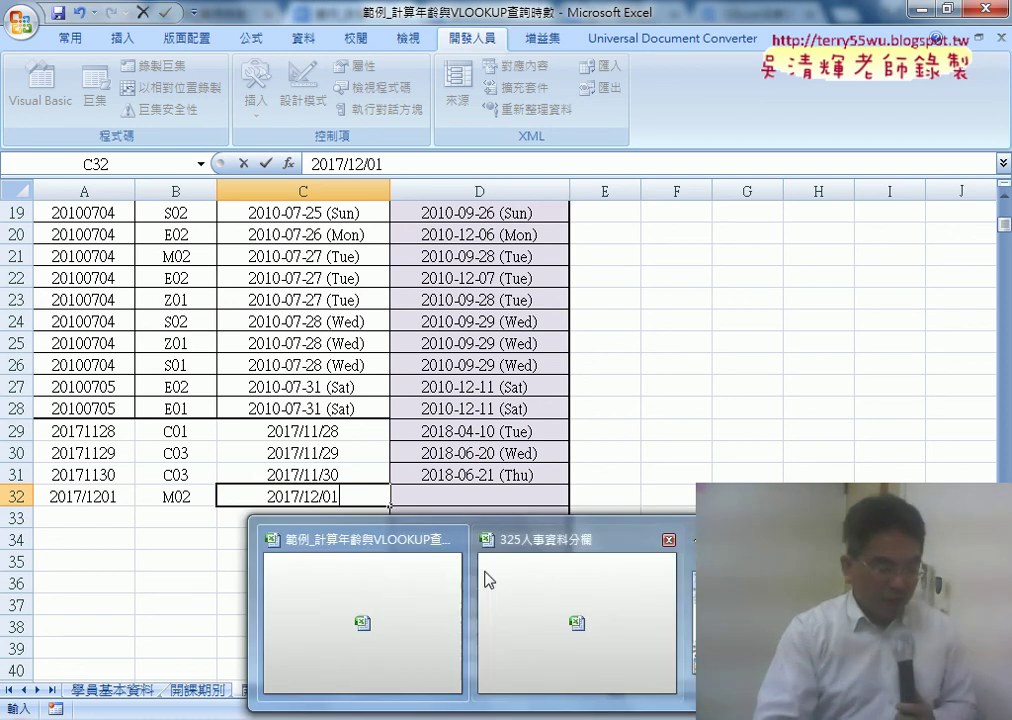
click(289, 497)
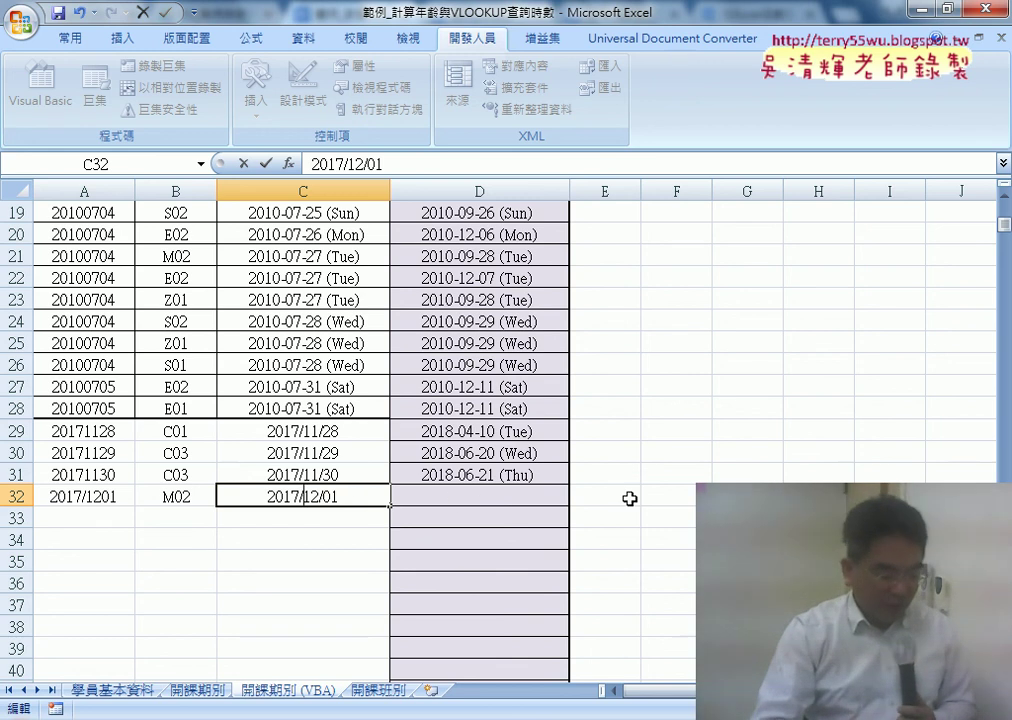
click(362, 496)
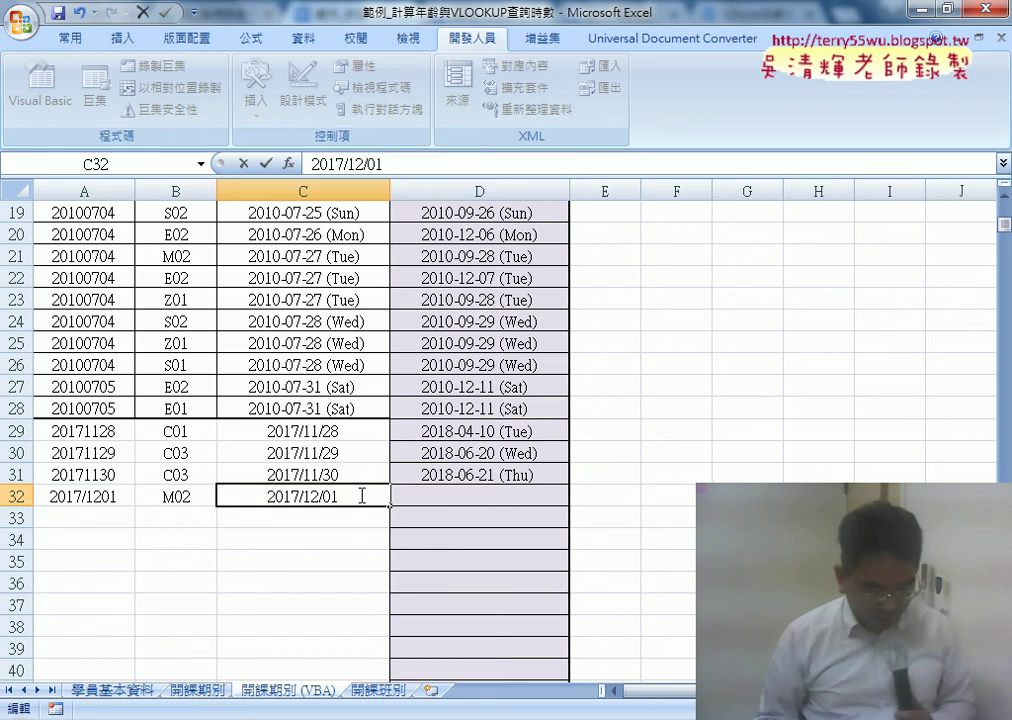
key(Return)
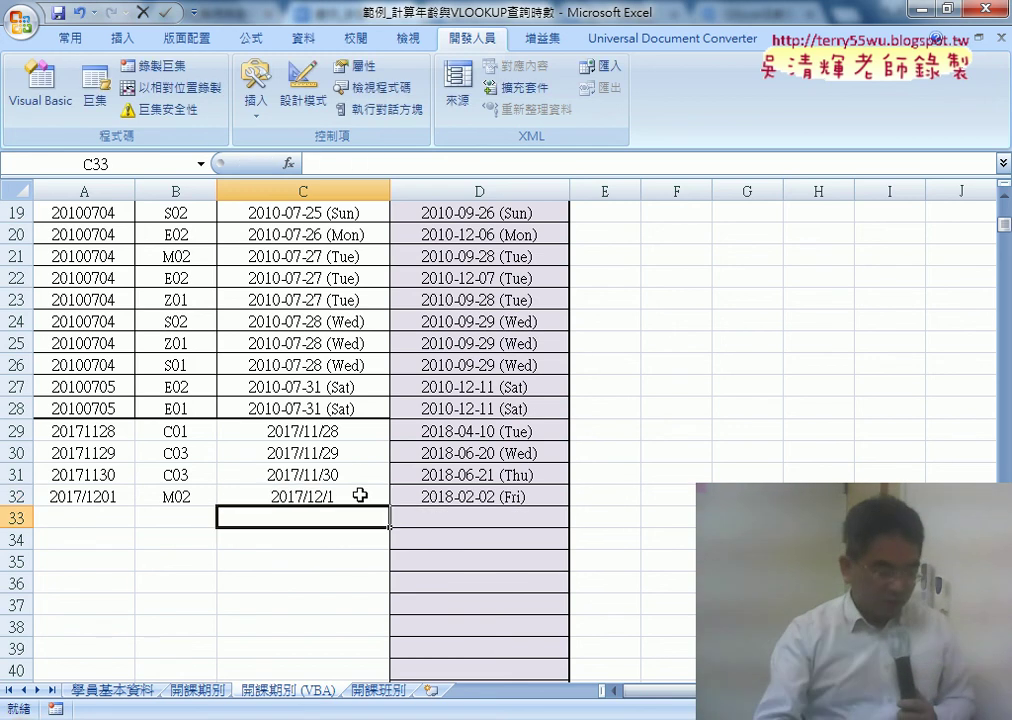
- Inspect the =C32+(VLOOKUP(B32,開課班別,3,0)/3-1)*7 formula the macro wrote into D32
click(492, 497)
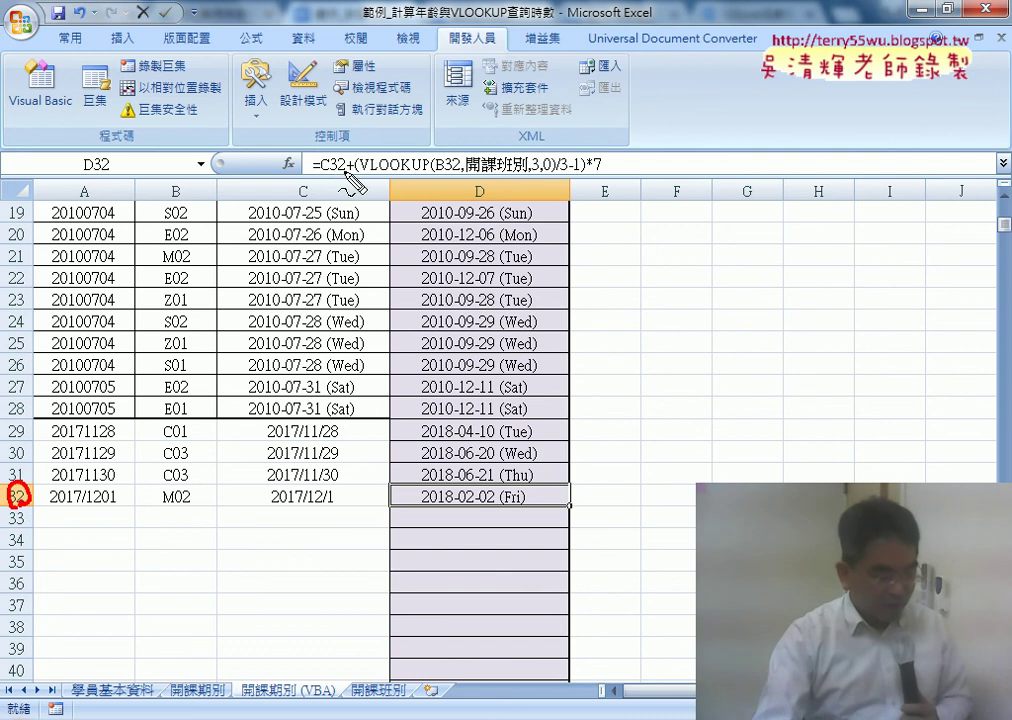
drag(447, 173, 463, 172)
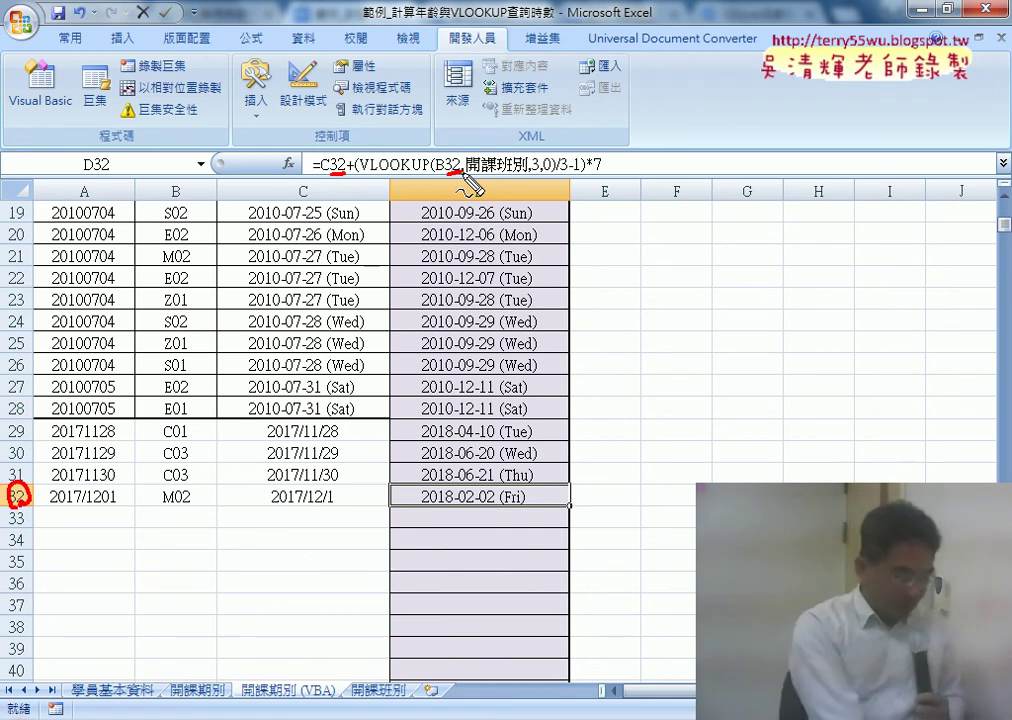
key(Escape)
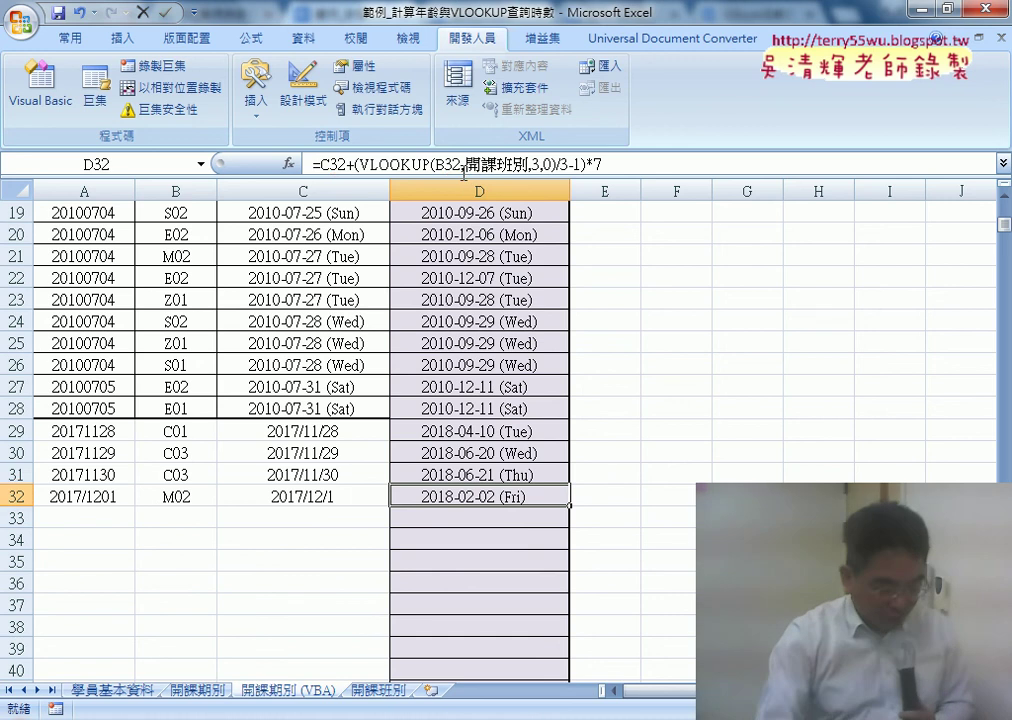
- Set a breakpoint on the macro's Cells formula line, then go back to cell A33
mouse_move(683, 678)
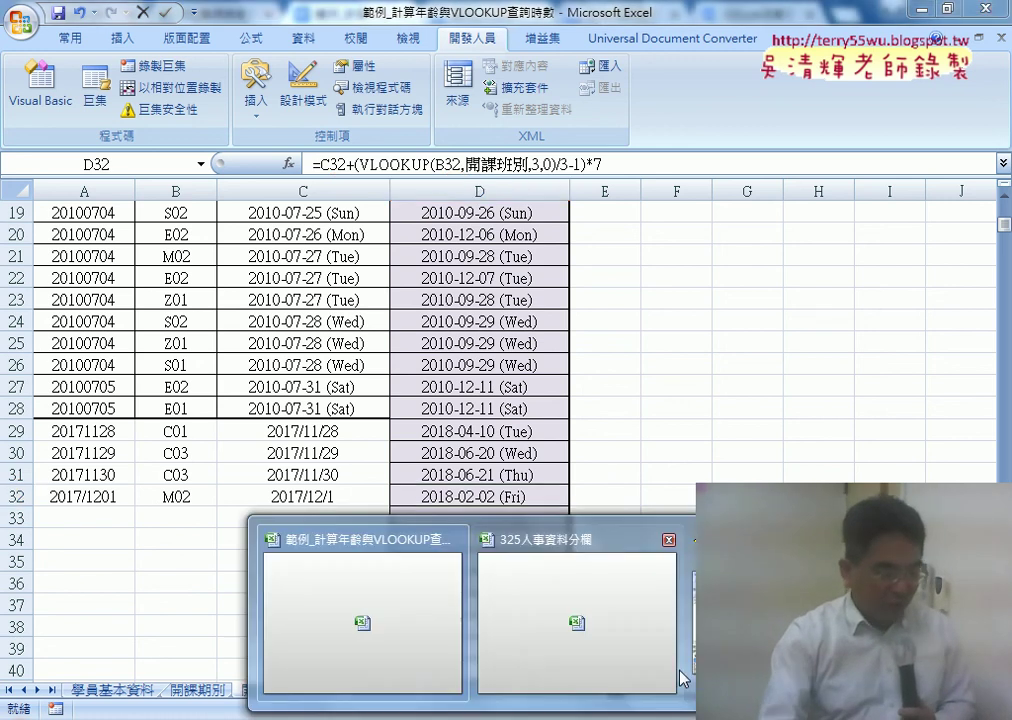
click(700, 640)
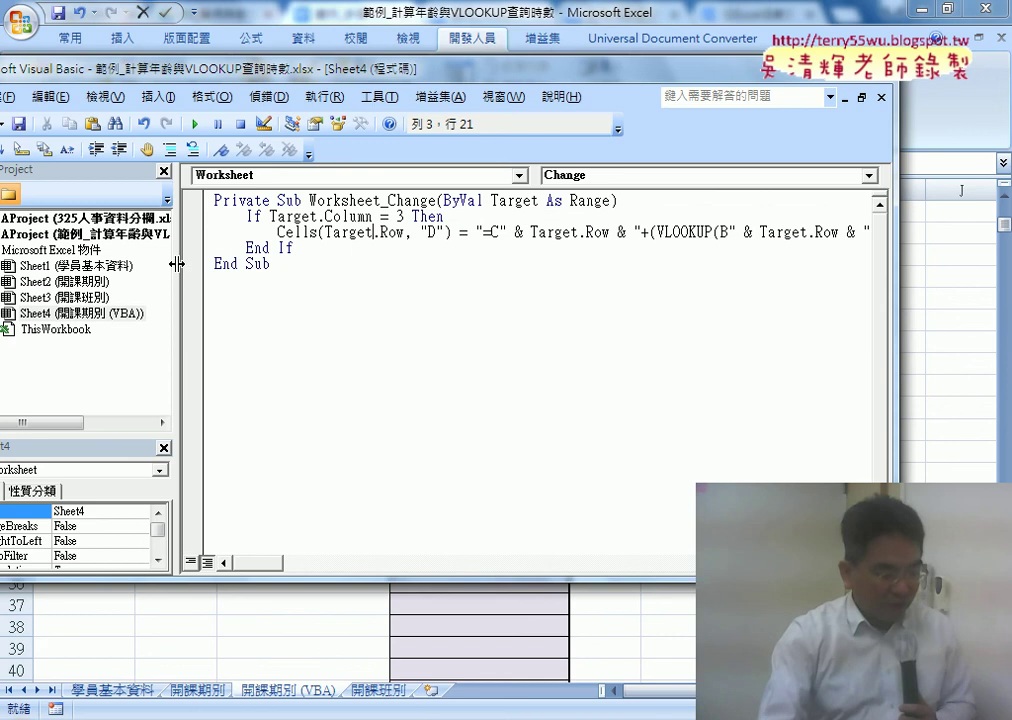
drag(142, 66, 439, 98)
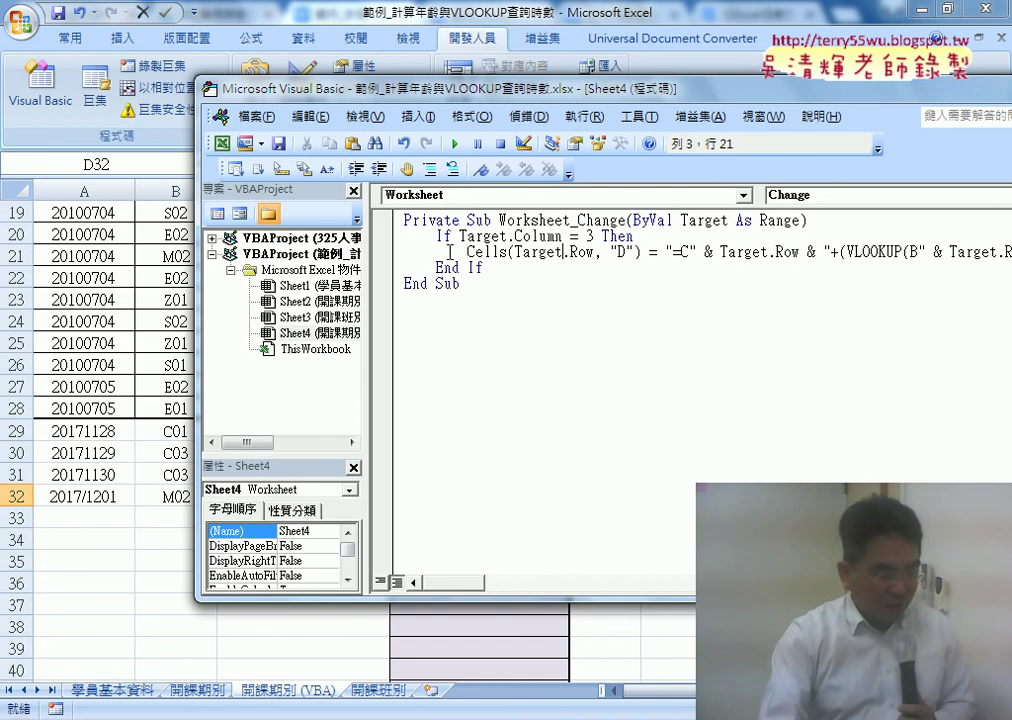
click(382, 252)
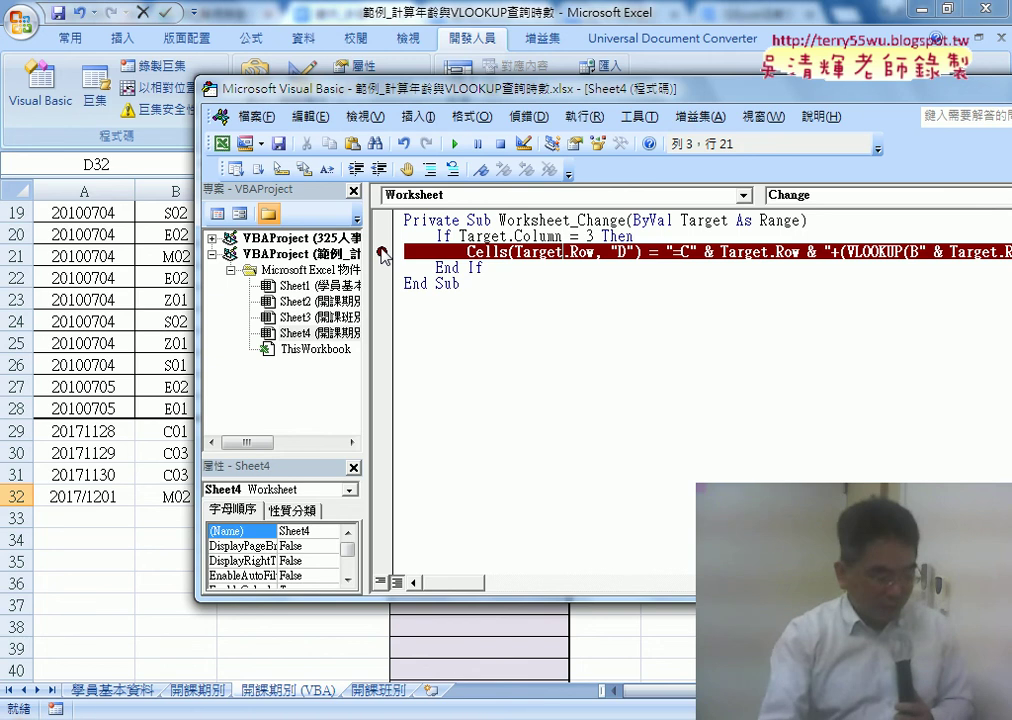
click(133, 520)
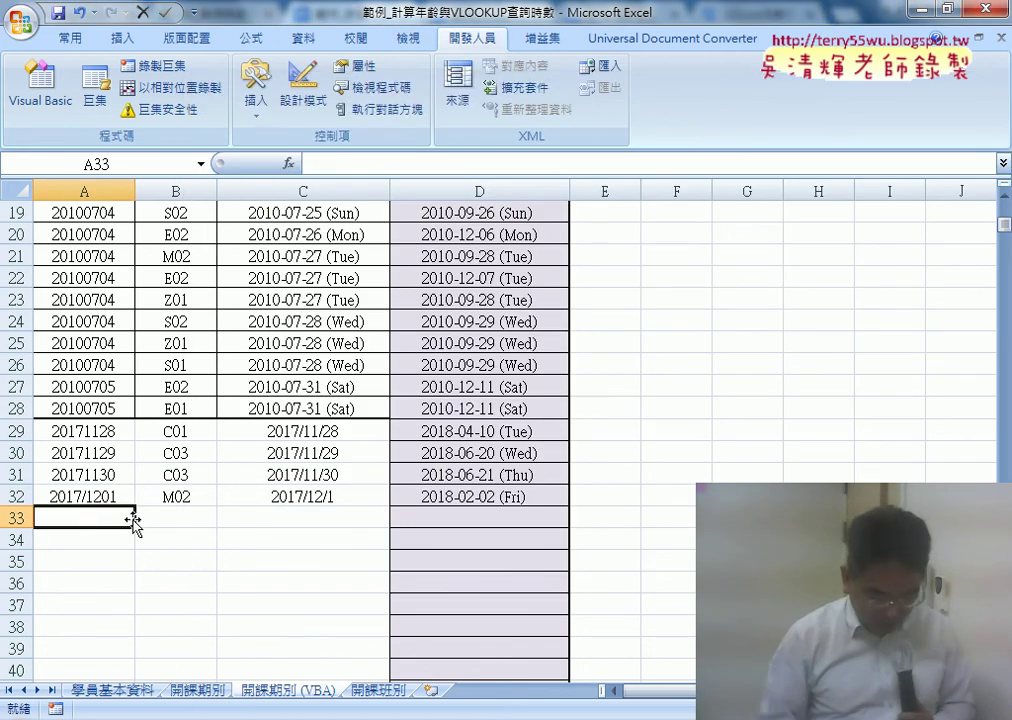
- Fill row 33 with 20171202, course code C04 and start date 2017/12/02, triggering the macro
text(2017)
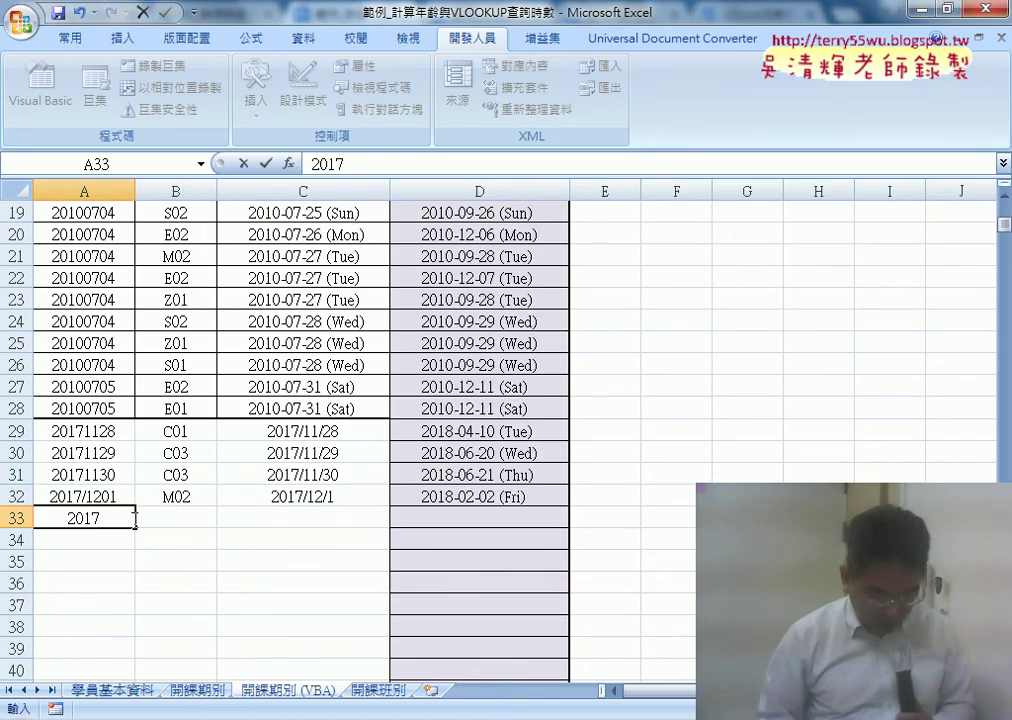
text(1202)
key(Tab)
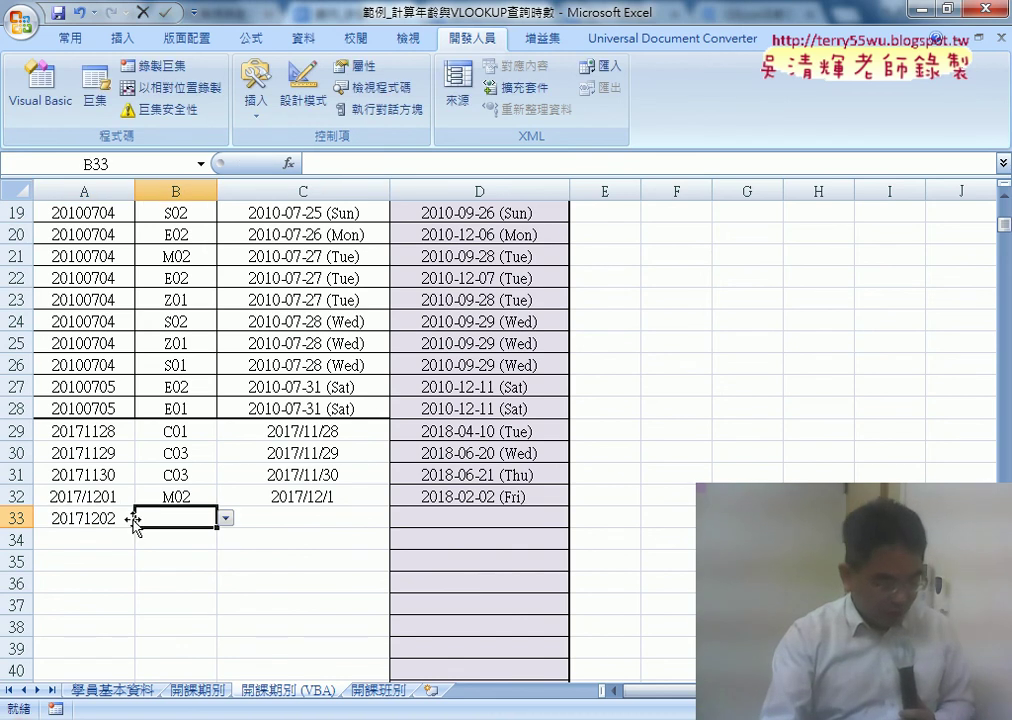
click(226, 518)
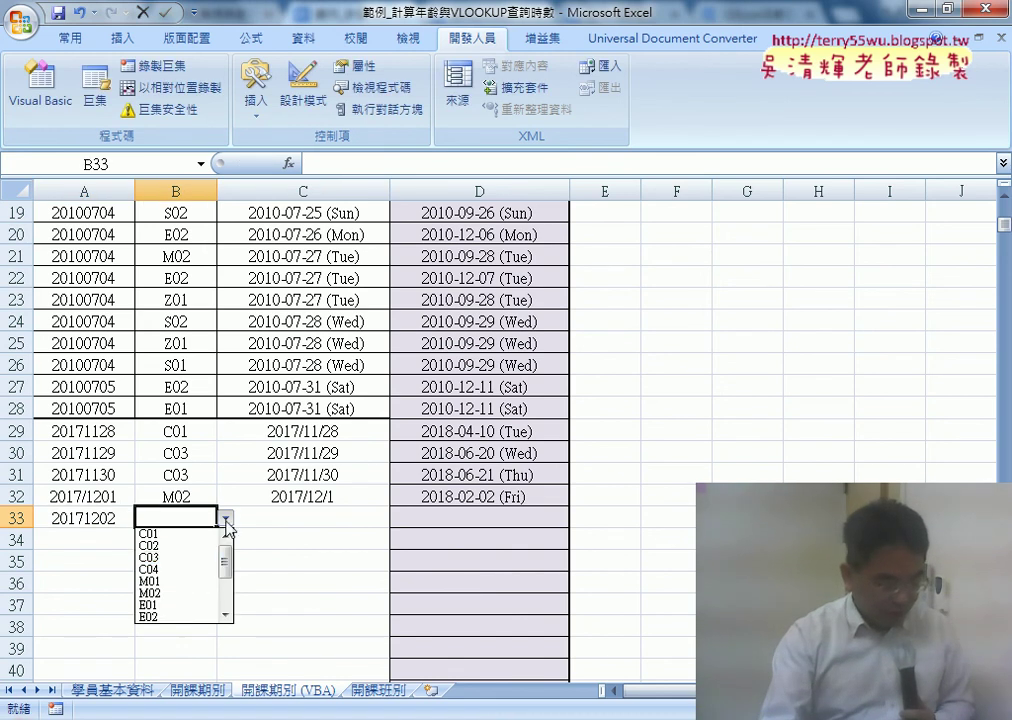
click(181, 571)
click(303, 518)
text(2017)
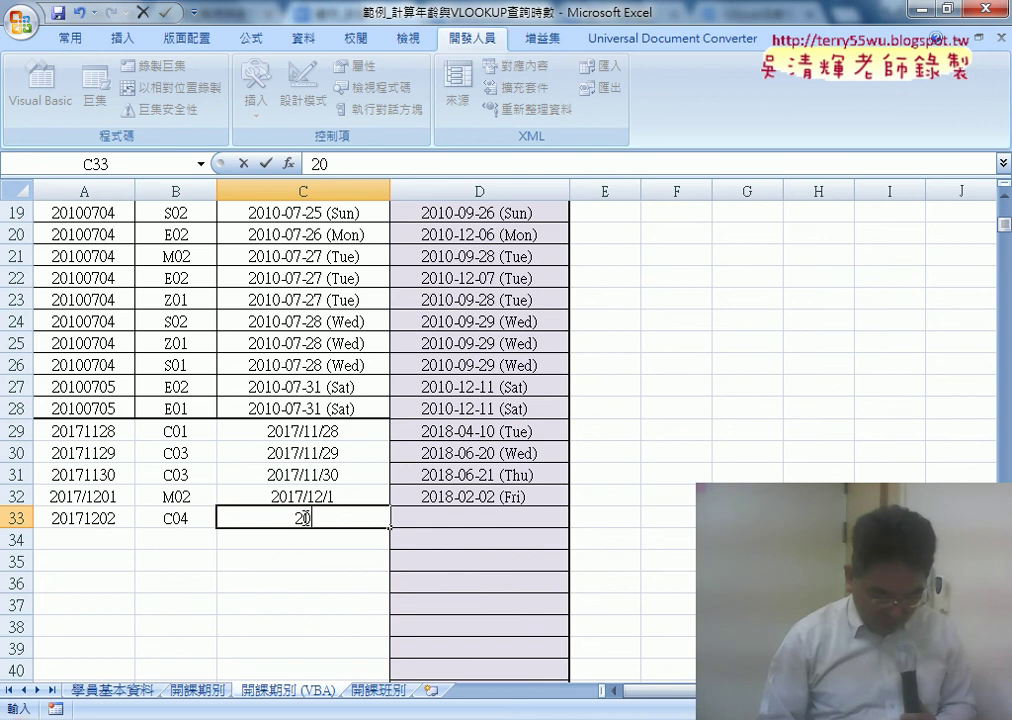
text(/)
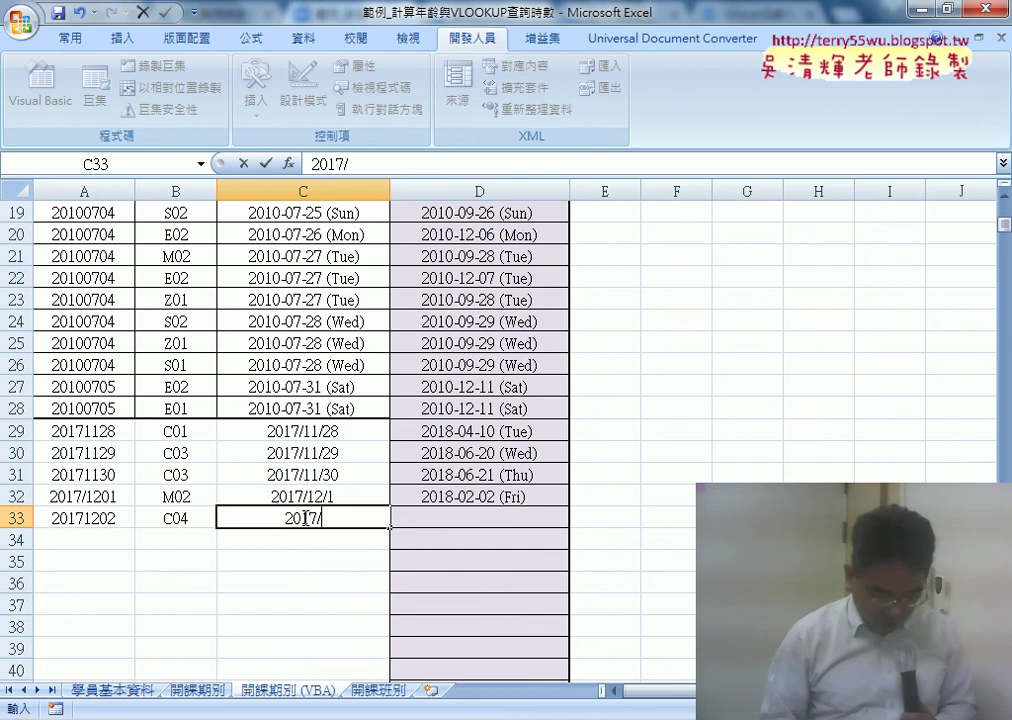
text(12/02)
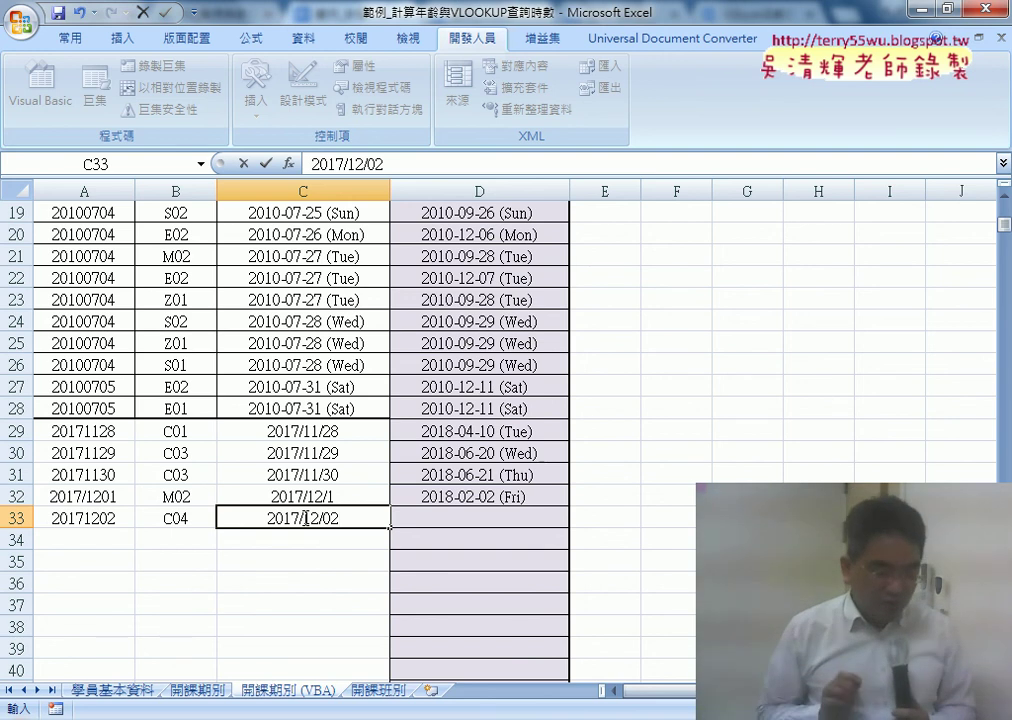
key(Return)
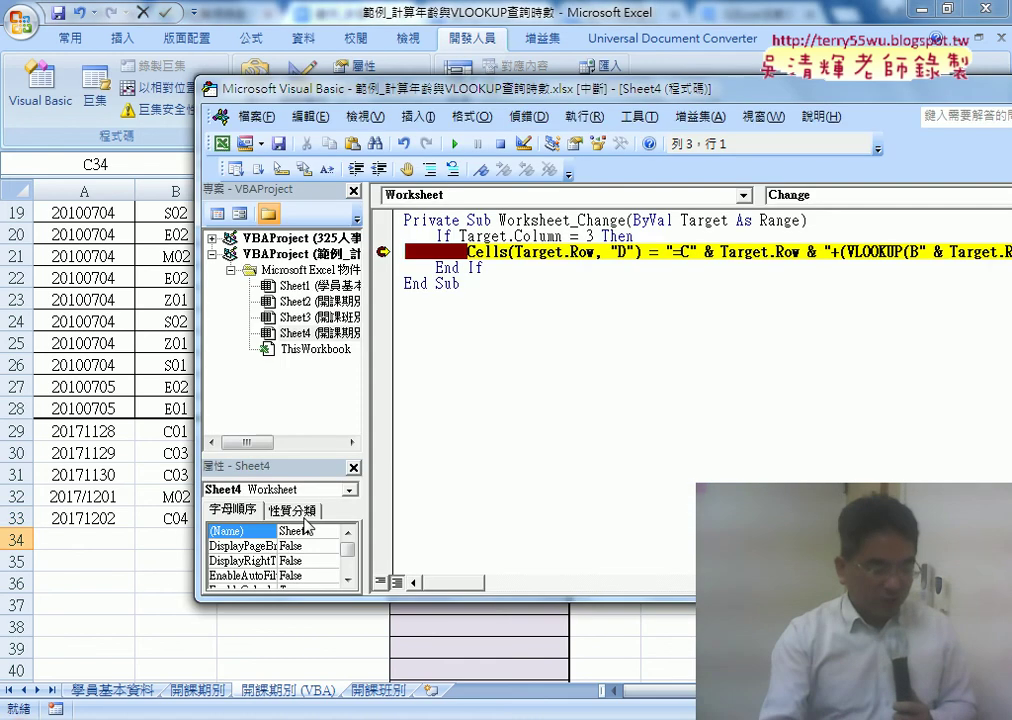
- Rearrange the code window and panes so the sheet's columns C and D stay visible
drag(373, 395, 257, 380)
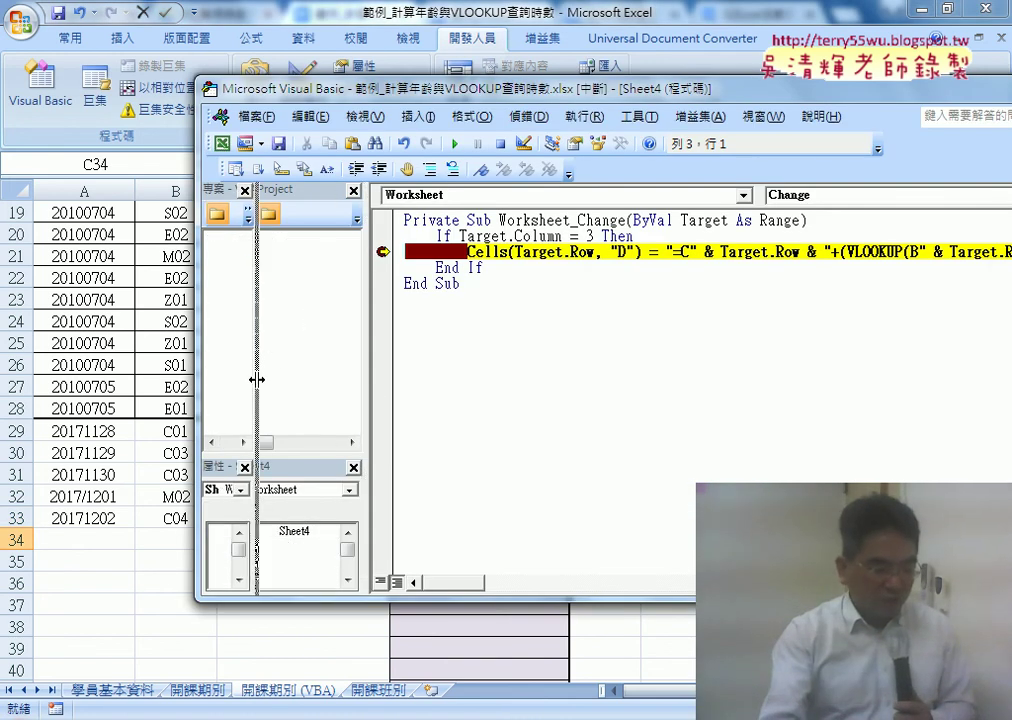
drag(382, 98, 238, 98)
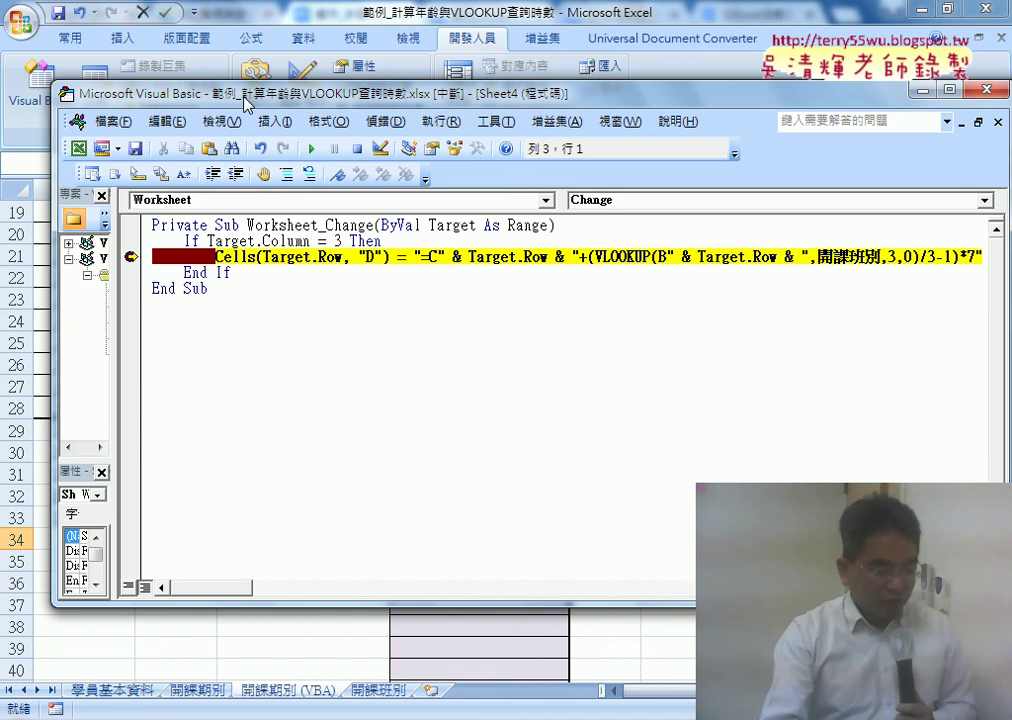
mouse_move(451, 225)
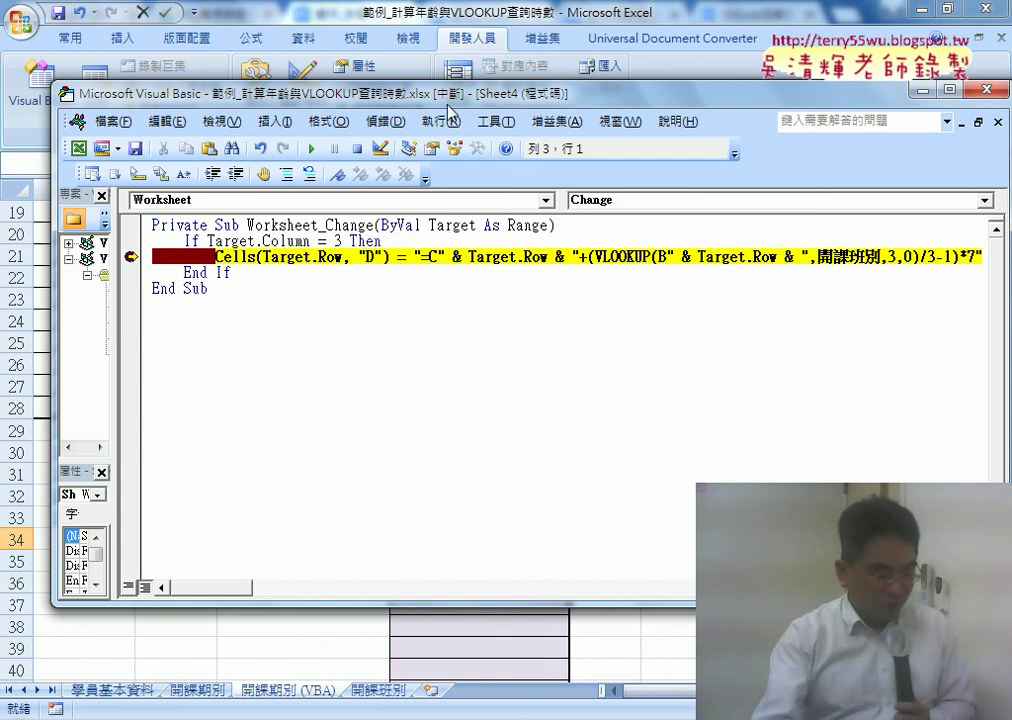
drag(449, 100, 604, 21)
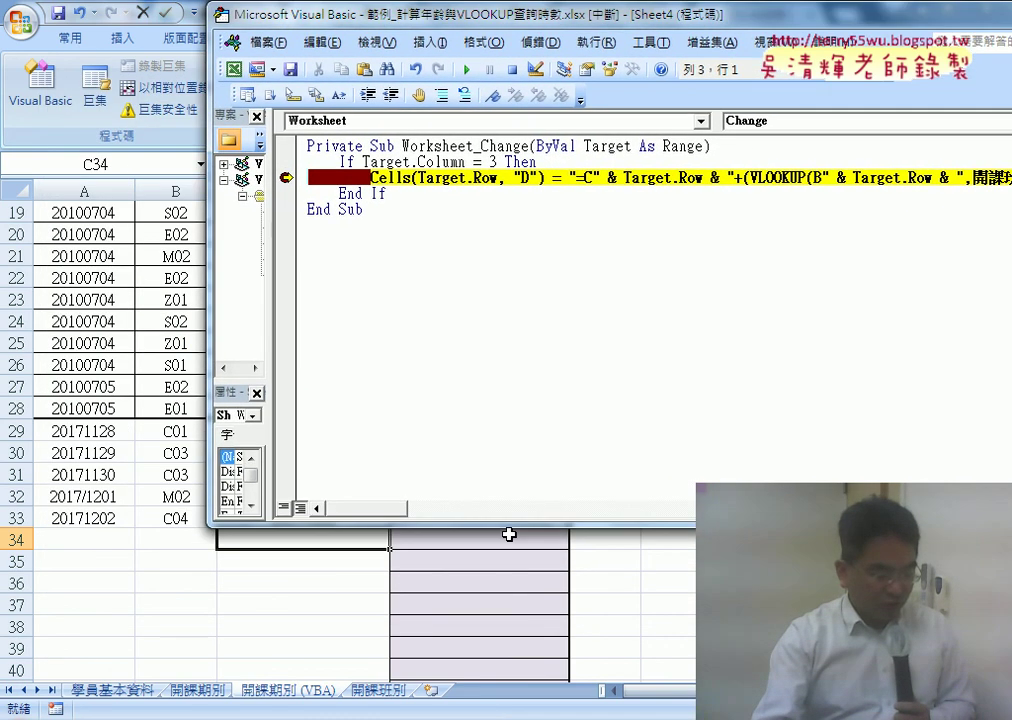
drag(508, 525, 505, 445)
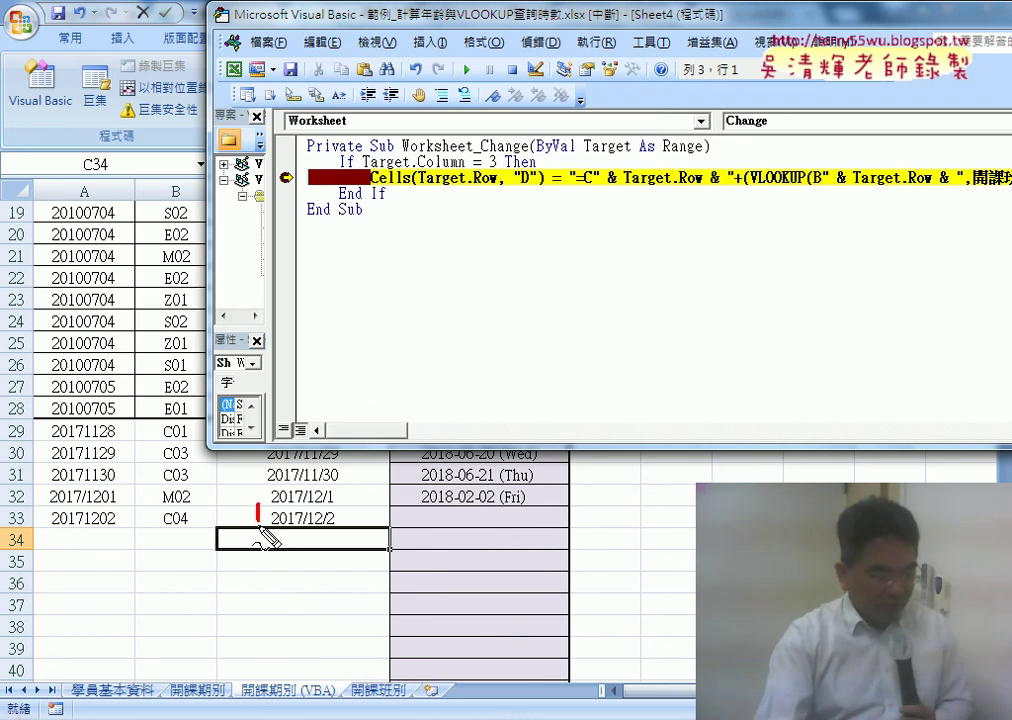
drag(263, 531, 258, 538)
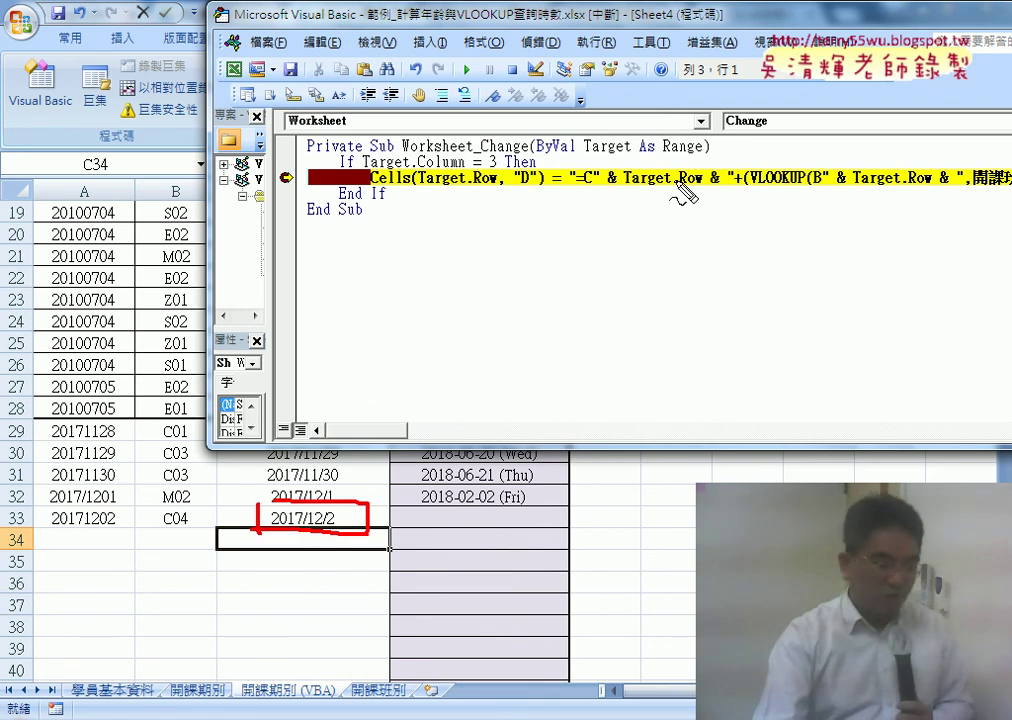
drag(663, 148, 698, 152)
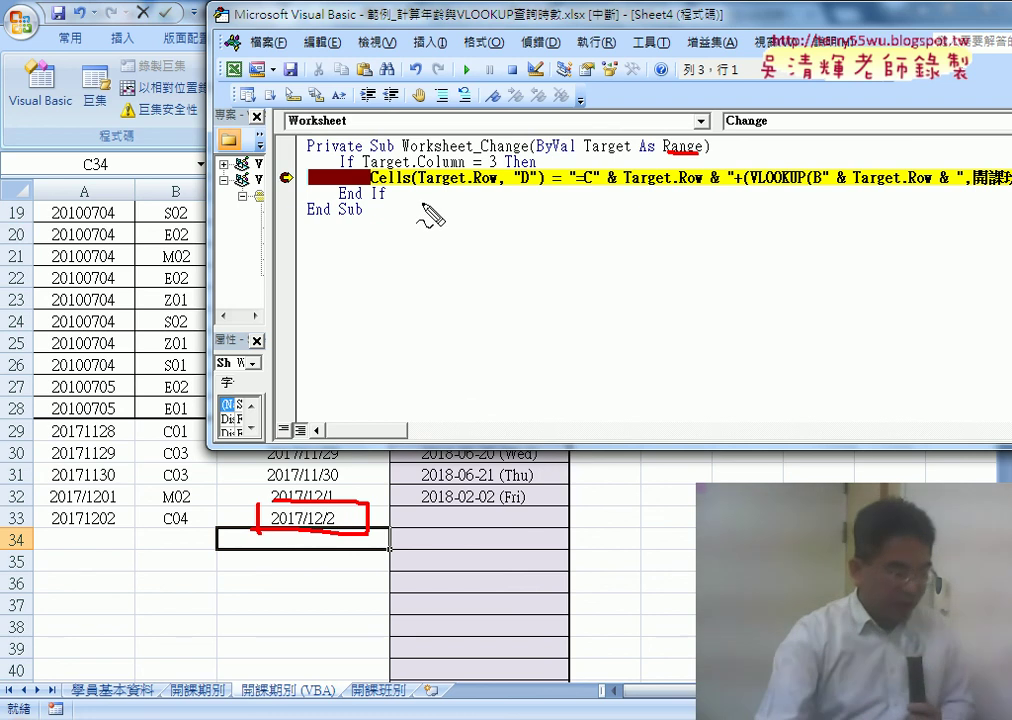
key(Escape)
mouse_move(390, 160)
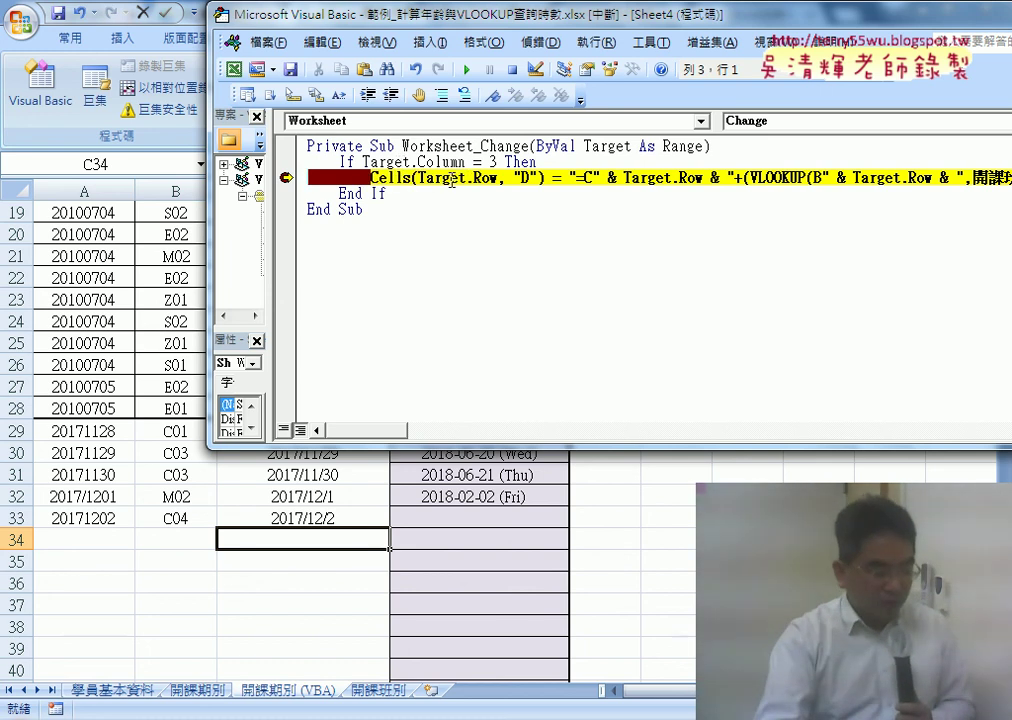
mouse_move(447, 178)
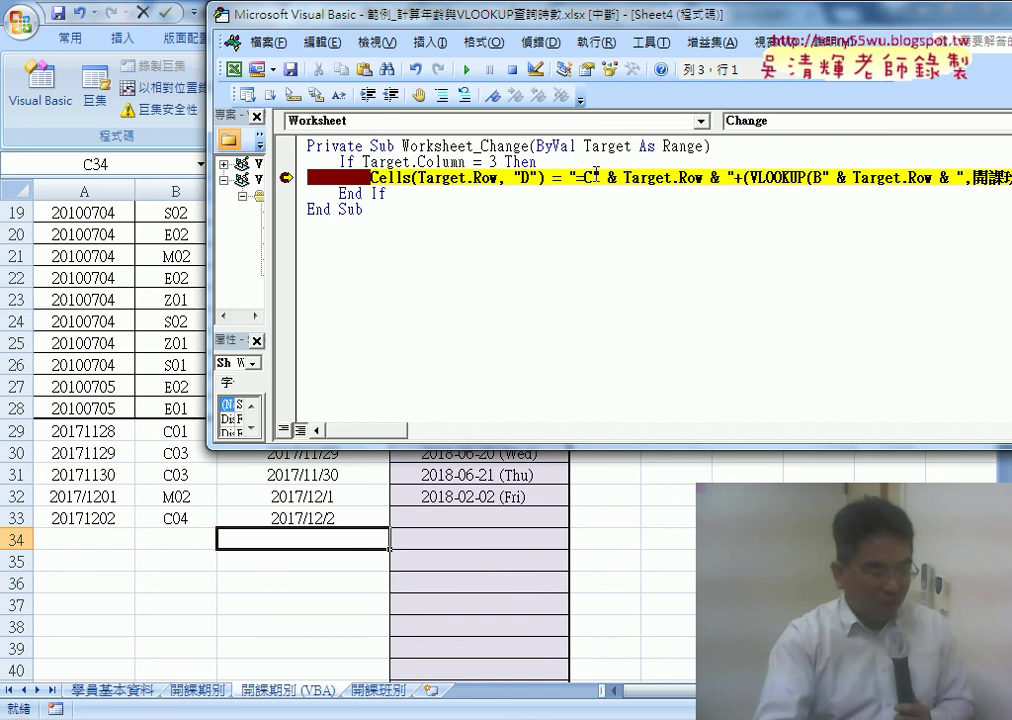
- Continue the paused macro, remove the Cells-line breakpoint, and let it finish so D33 shows 2018-02-03 (Sat)
click(651, 42)
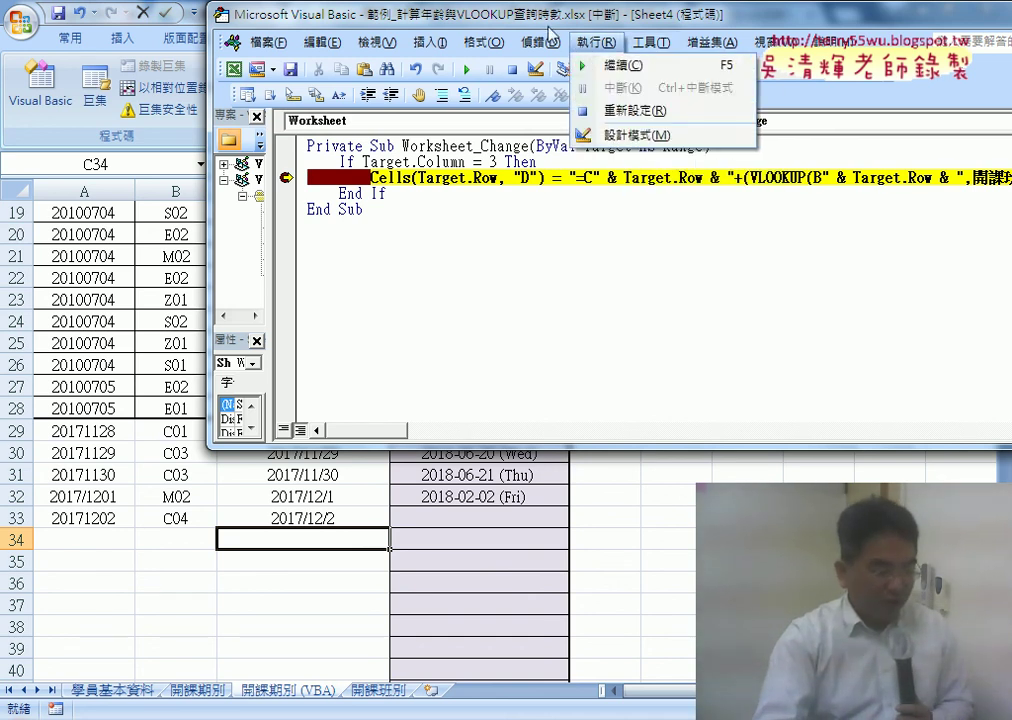
click(605, 65)
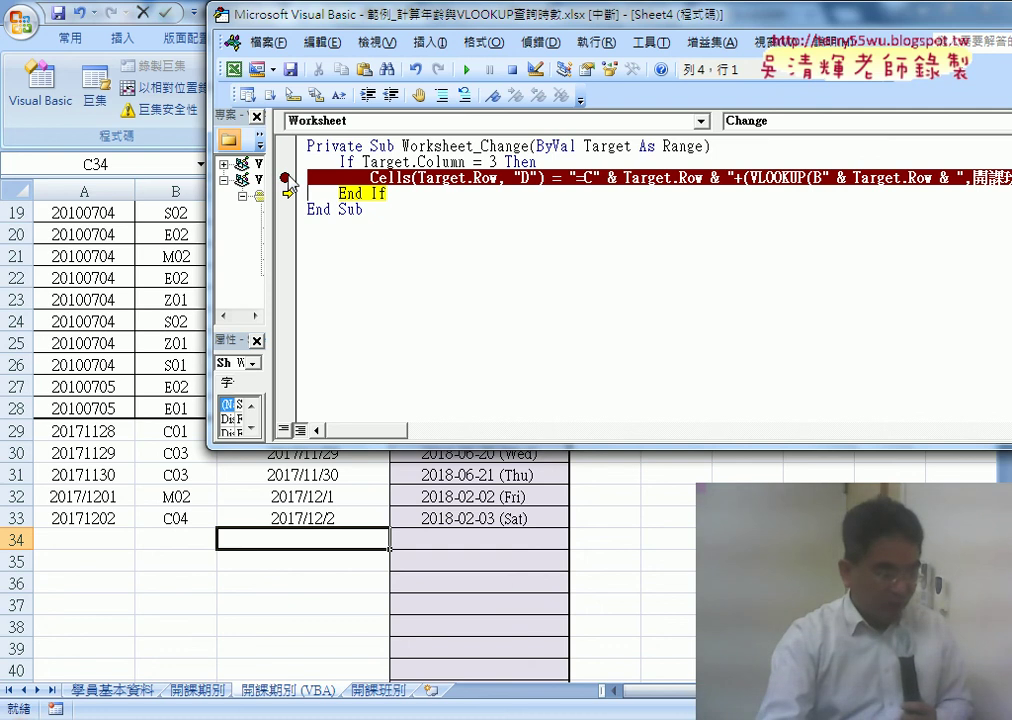
click(286, 178)
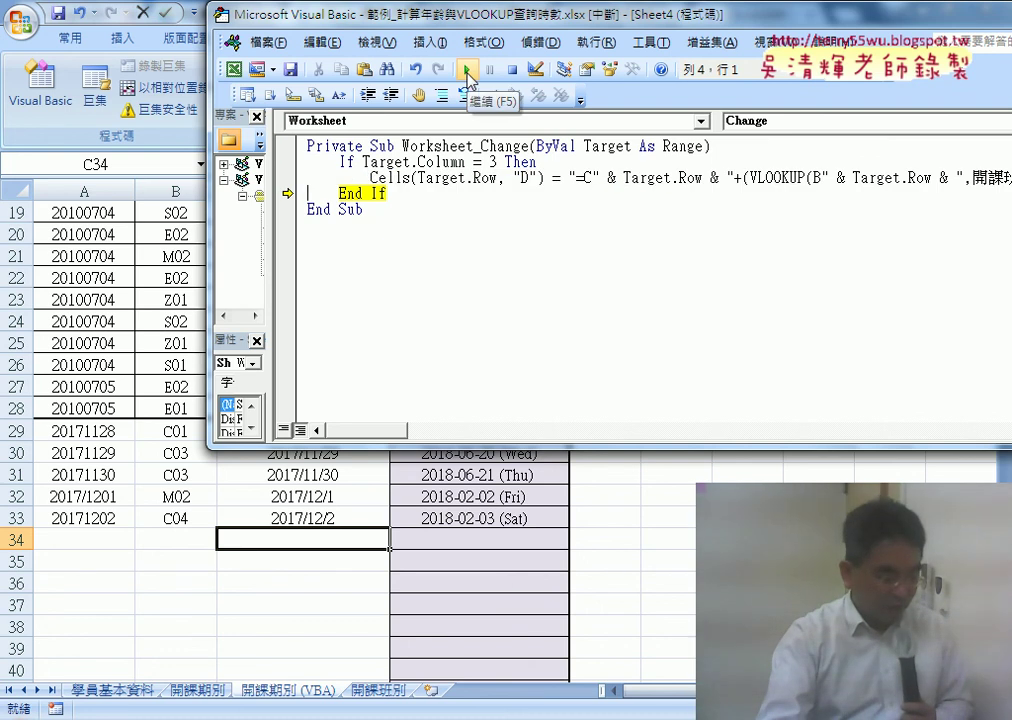
click(465, 72)
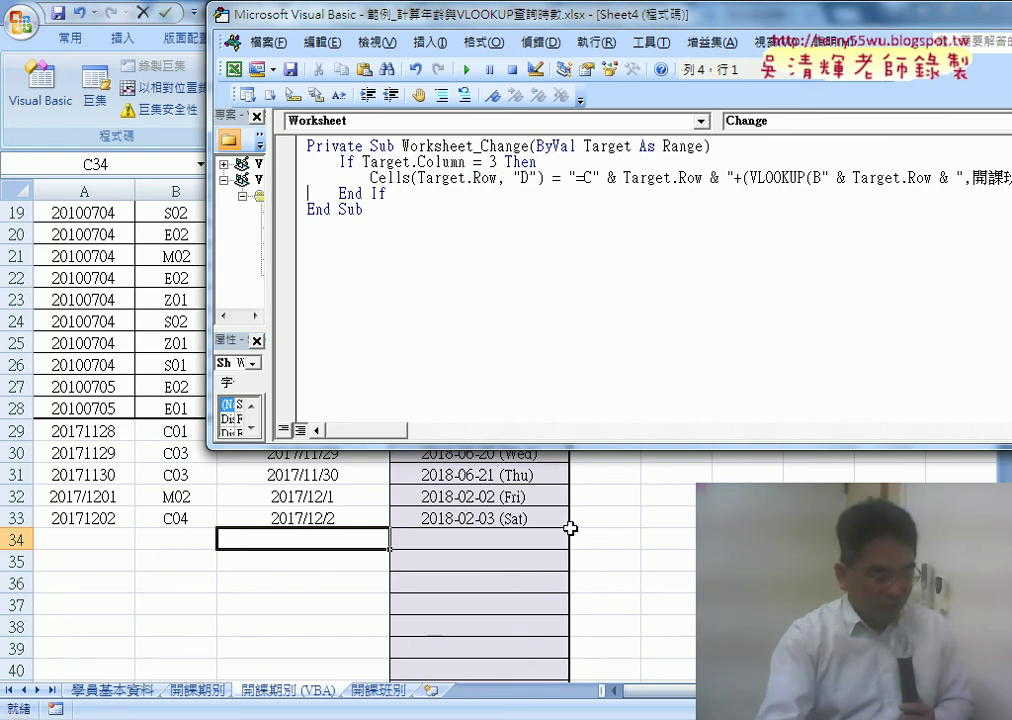
- Delete the C33 start date and check D33's formula now showing 1900-03-03 (Sat)
key(alt+F11)
click(497, 519)
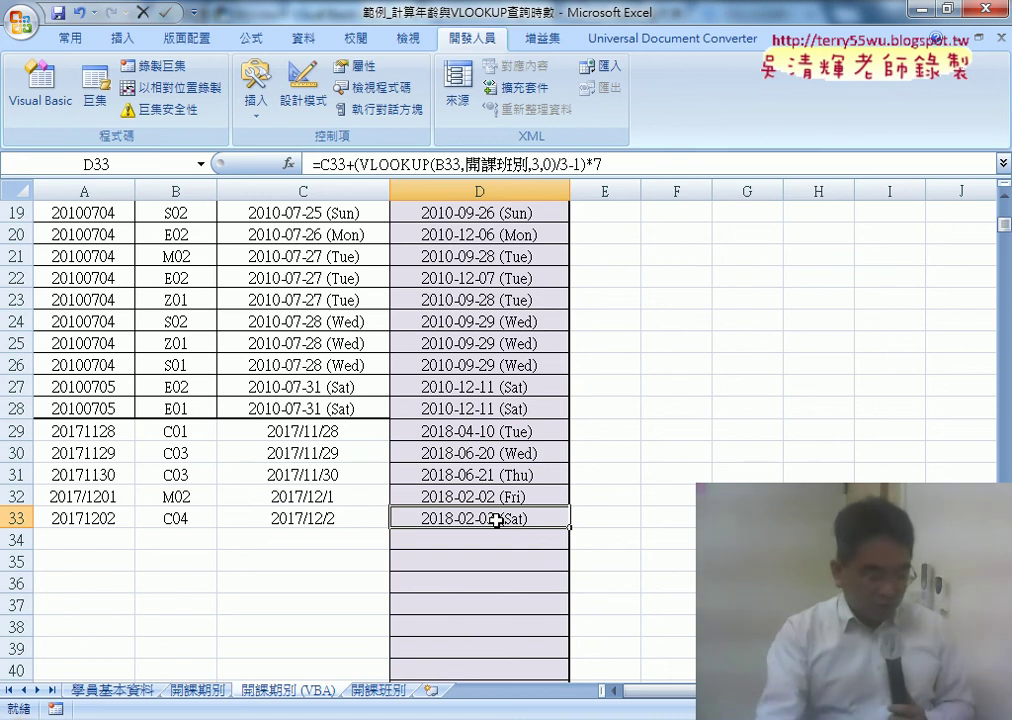
click(292, 518)
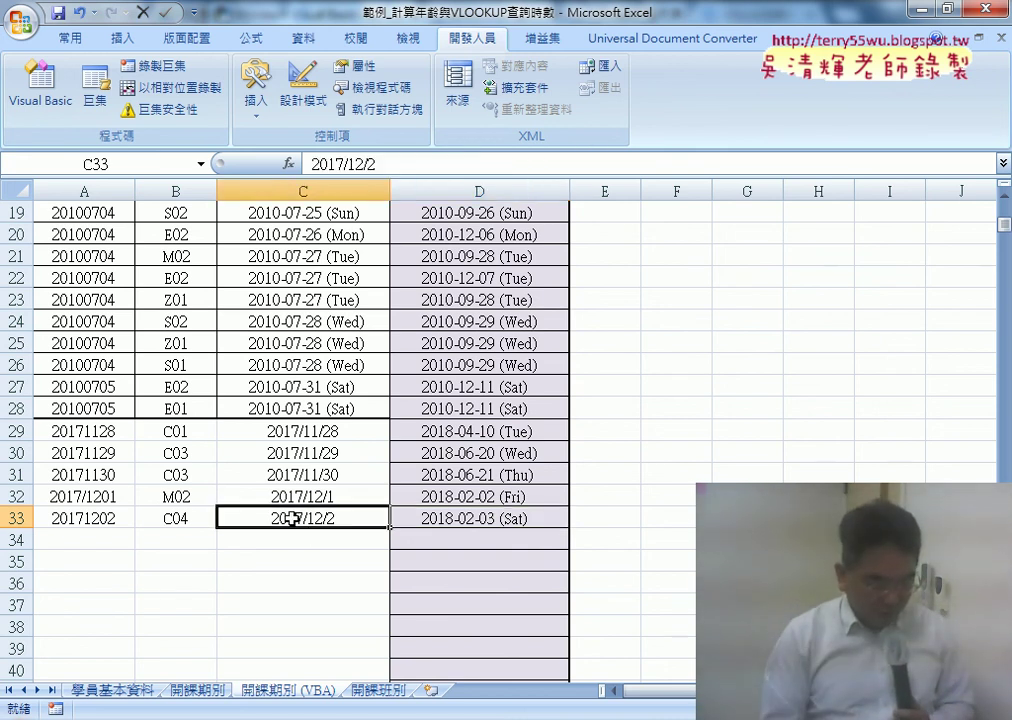
key(Delete)
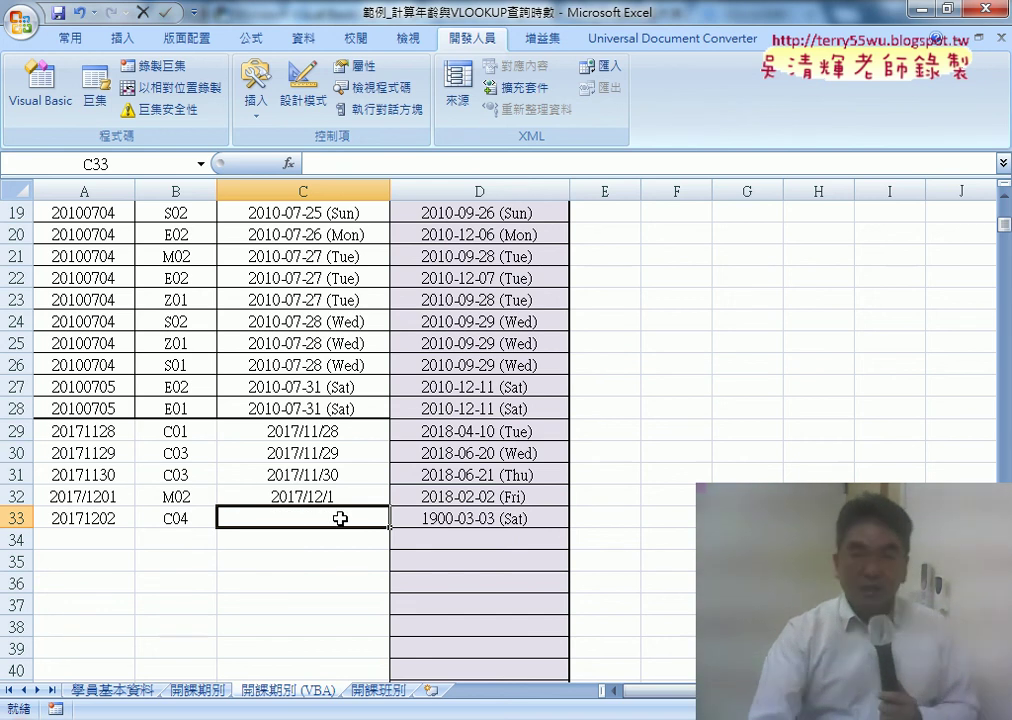
click(466, 520)
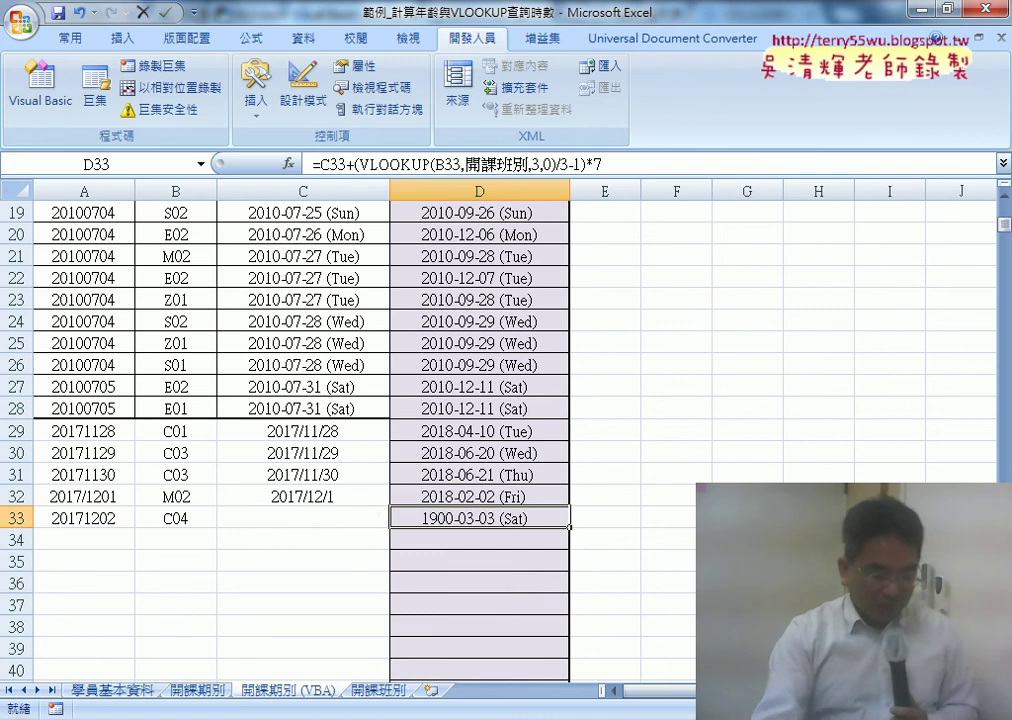
click(592, 706)
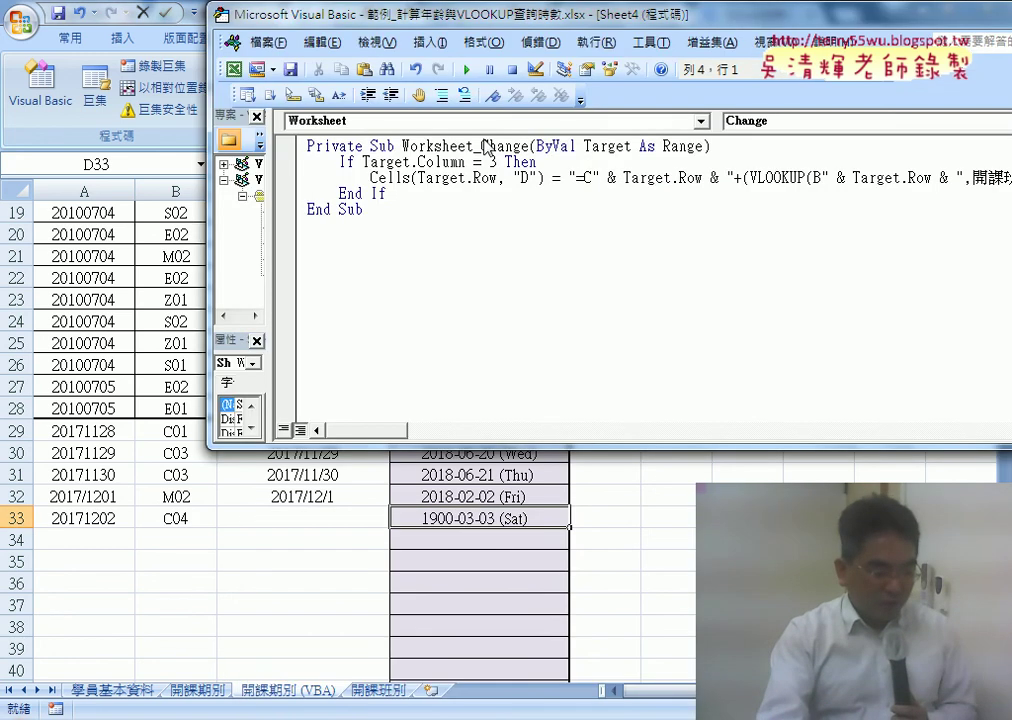
- Add an If Target.Value = "" Then / Else / End If block inside the column check
drag(471, 24, 308, 70)
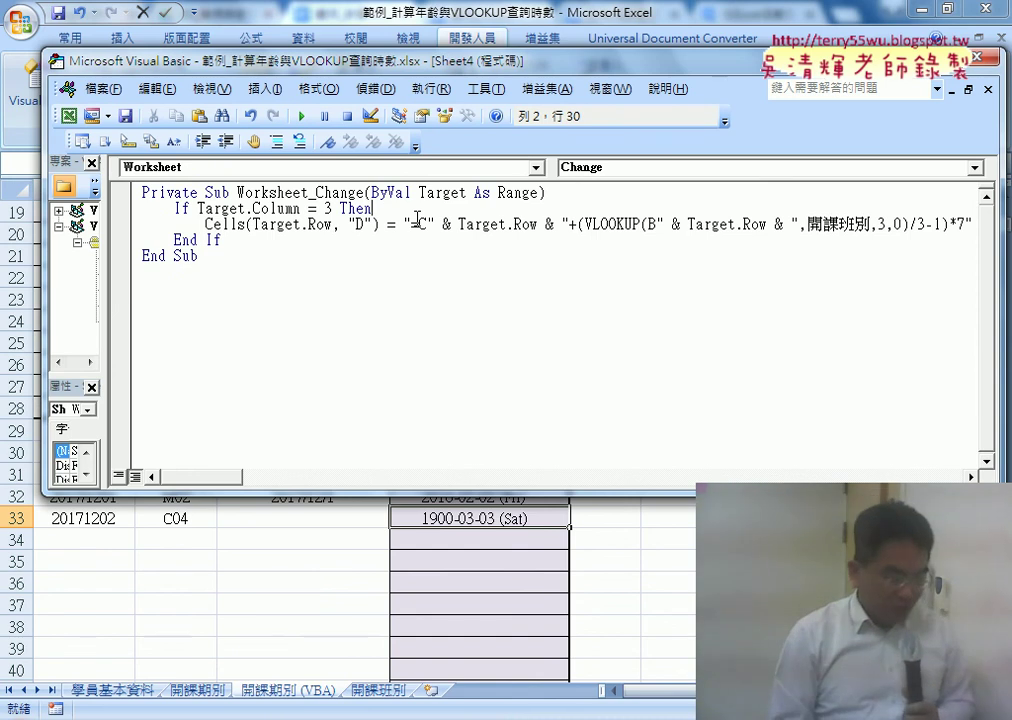
key(Return)
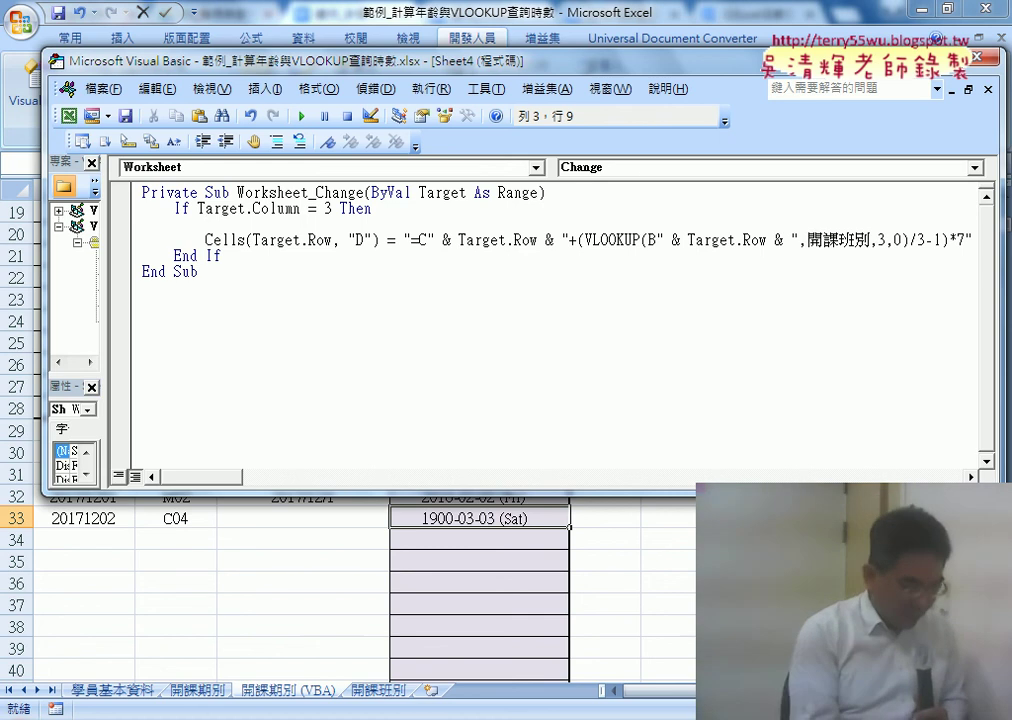
text(if t)
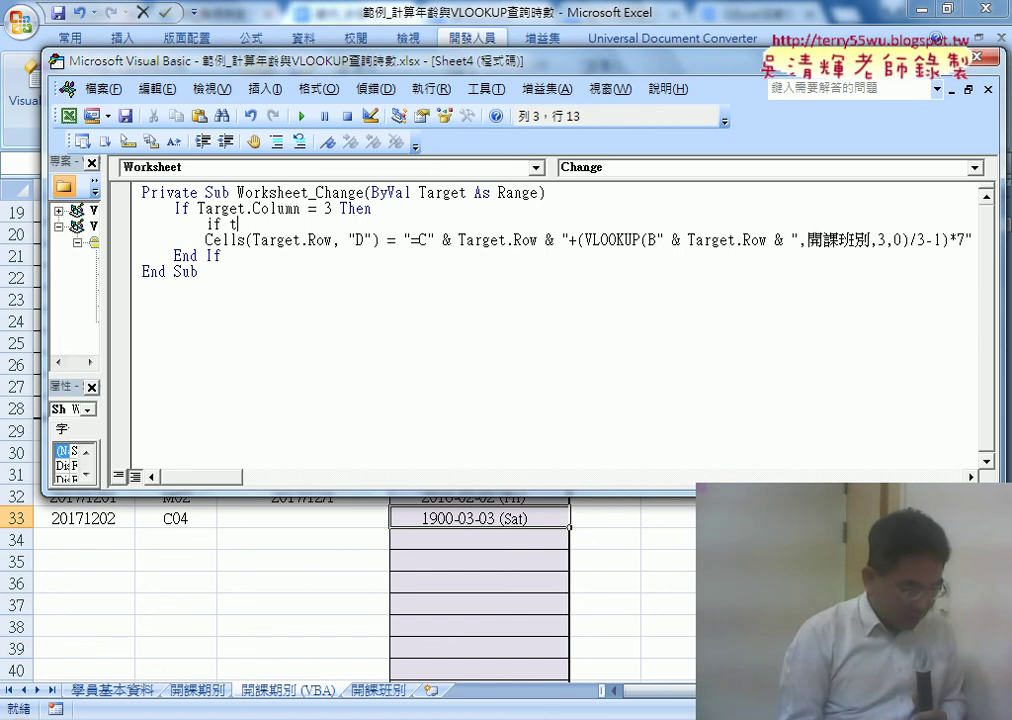
text(a)
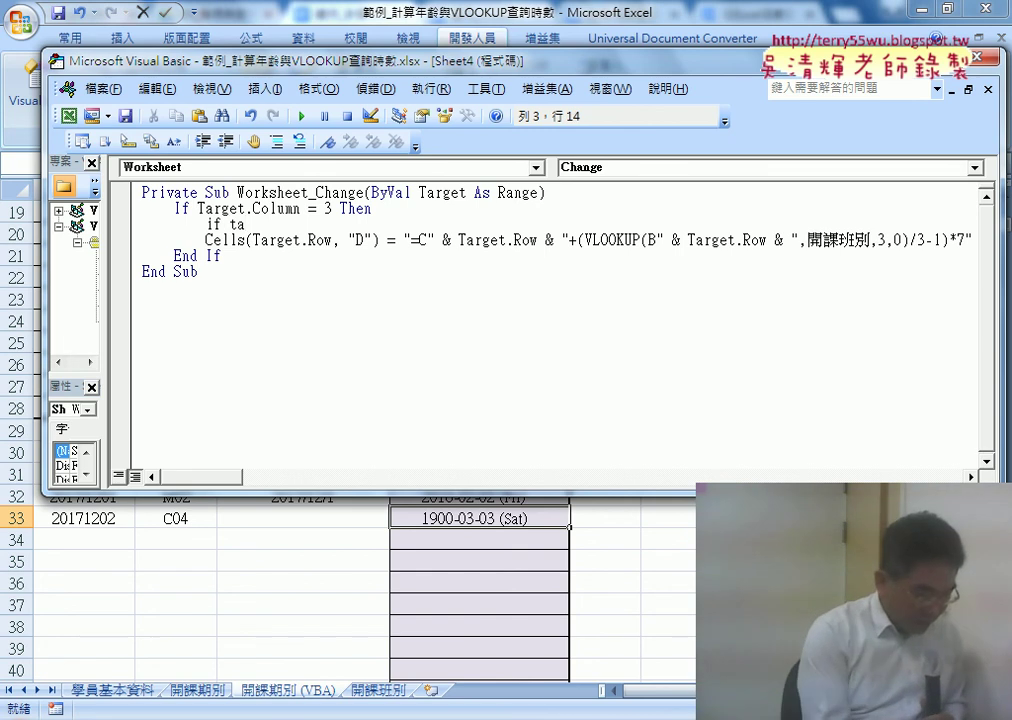
text(rget)
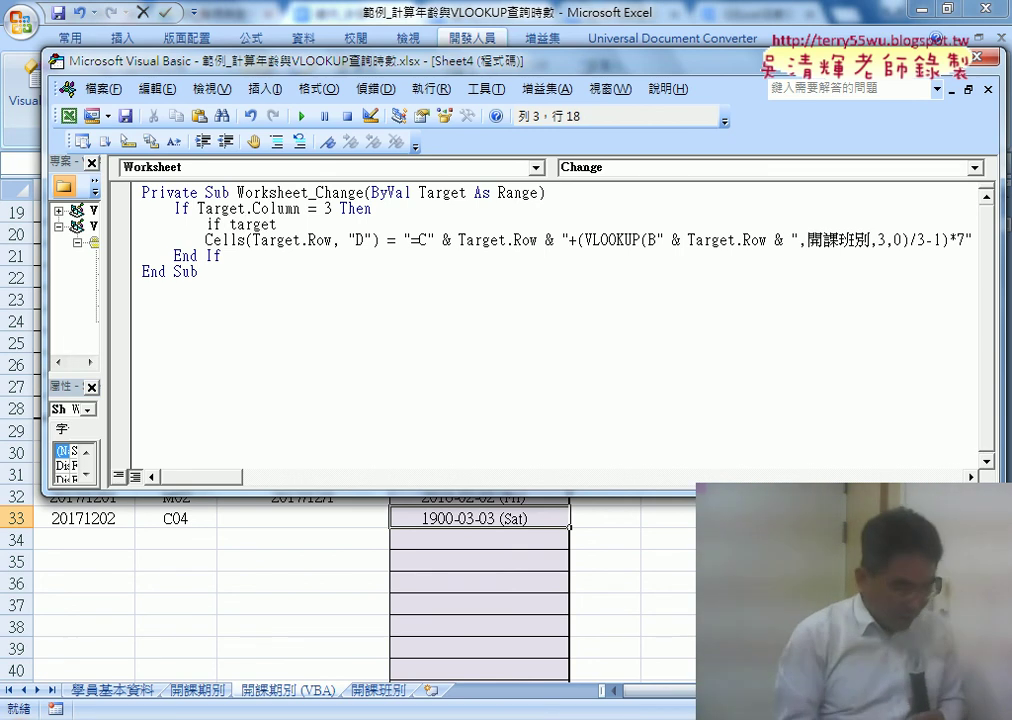
text(.)
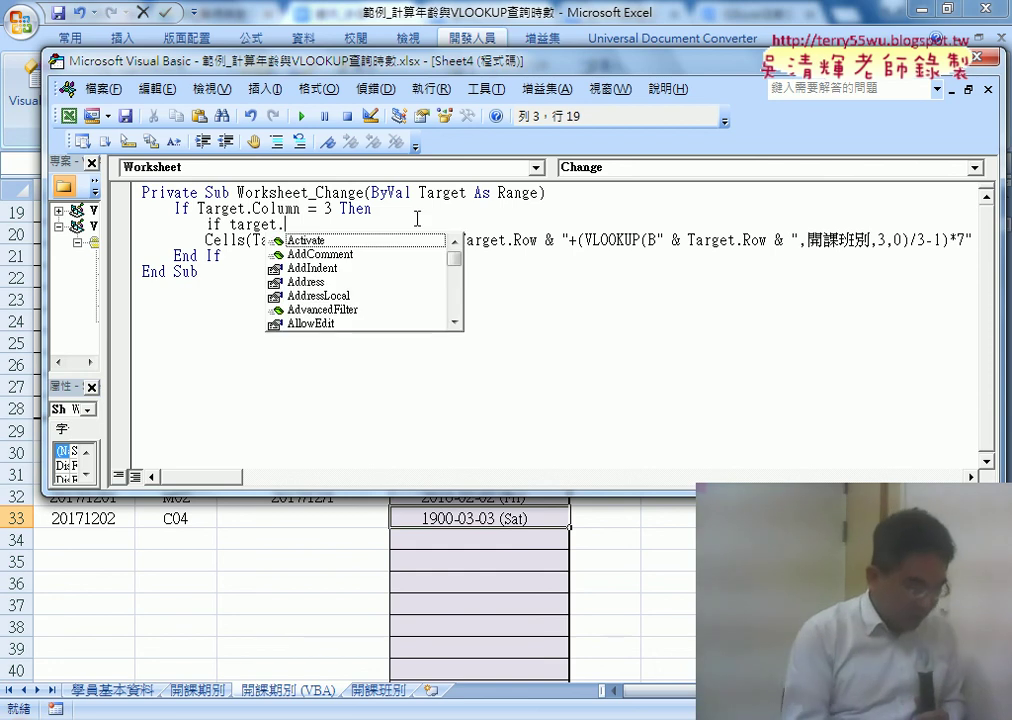
text(v)
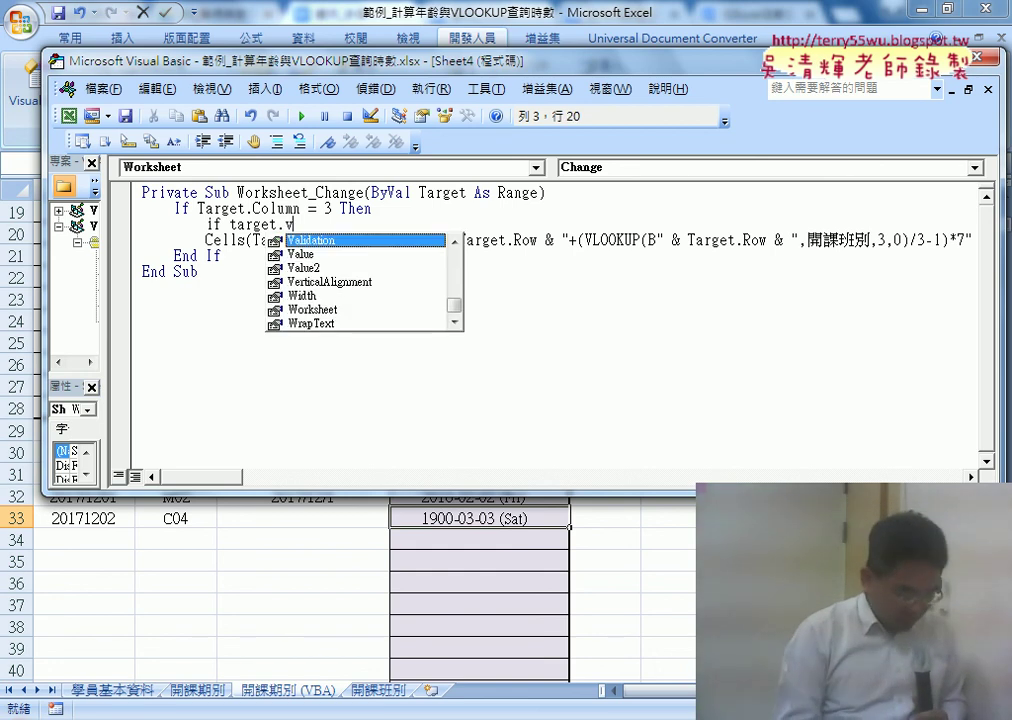
text(a )
text(=)
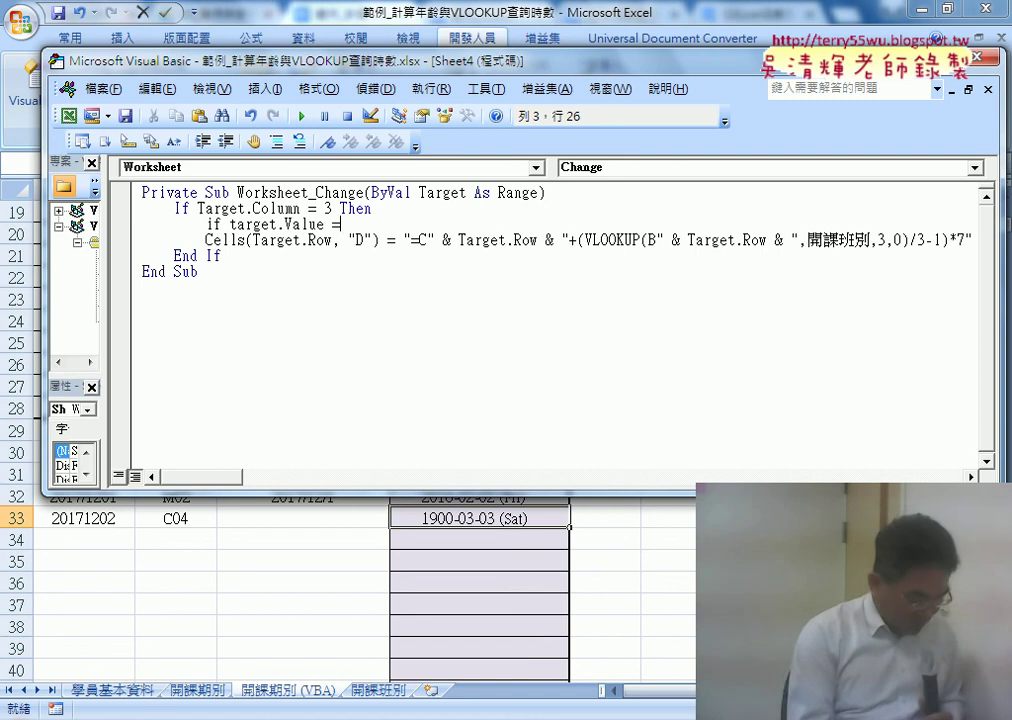
text("" th)
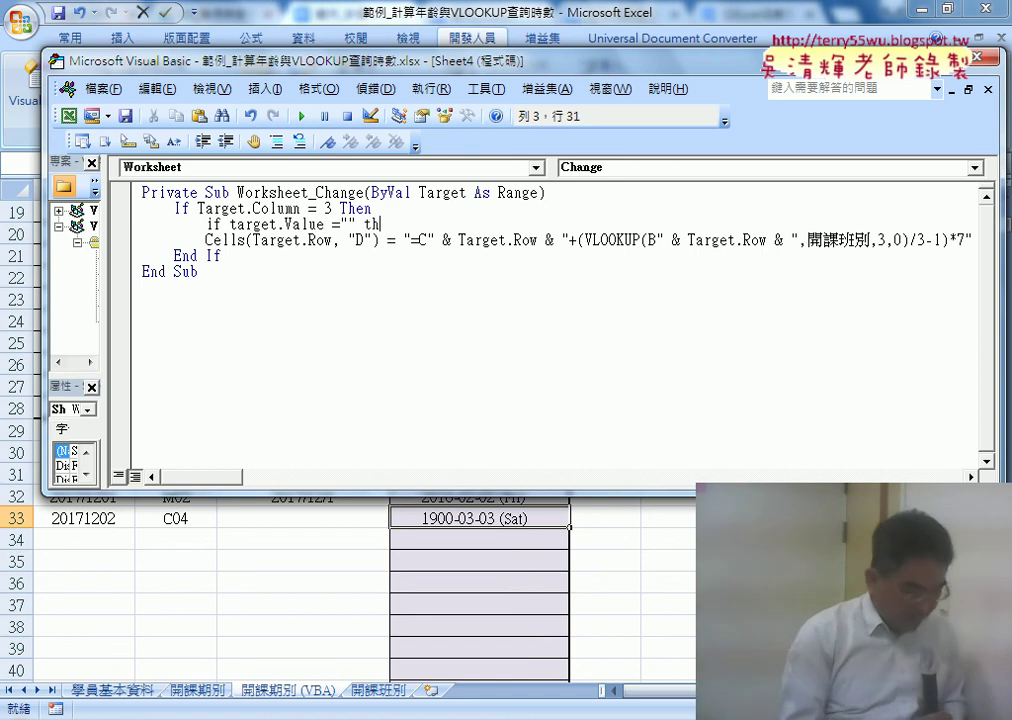
text(en)
key(Return)
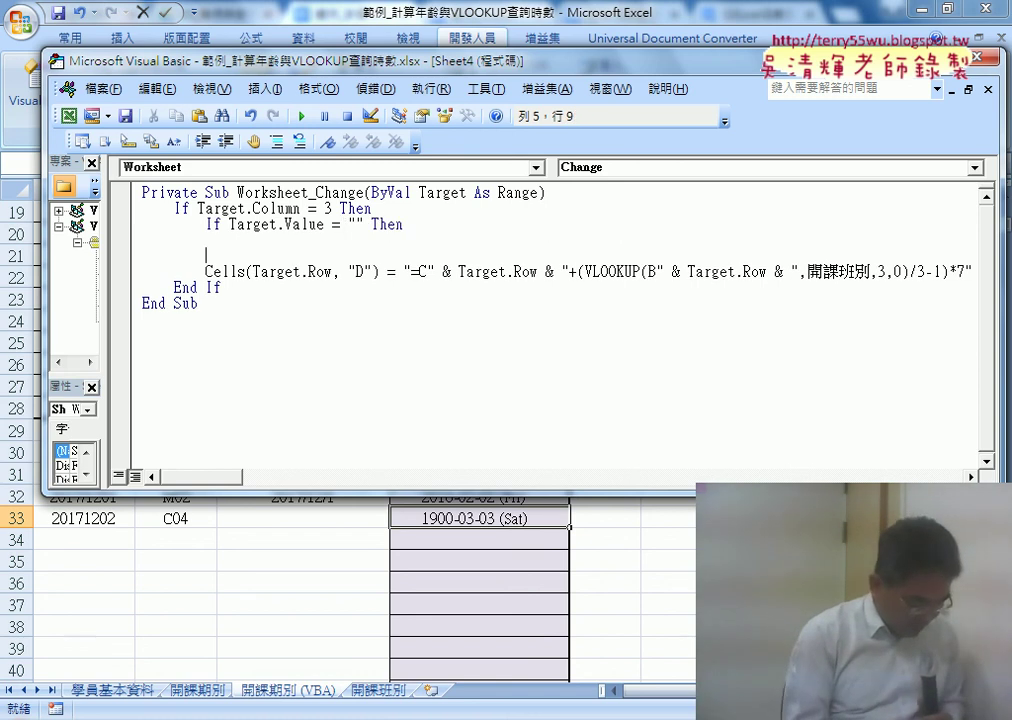
text(elx)
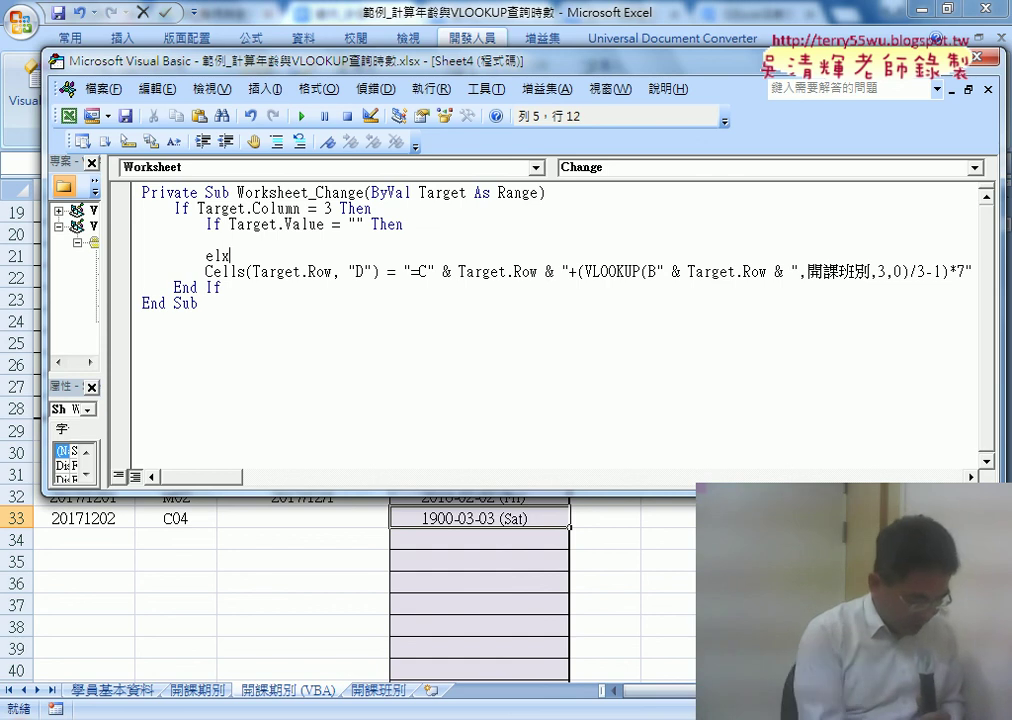
text(se)
key(Return)
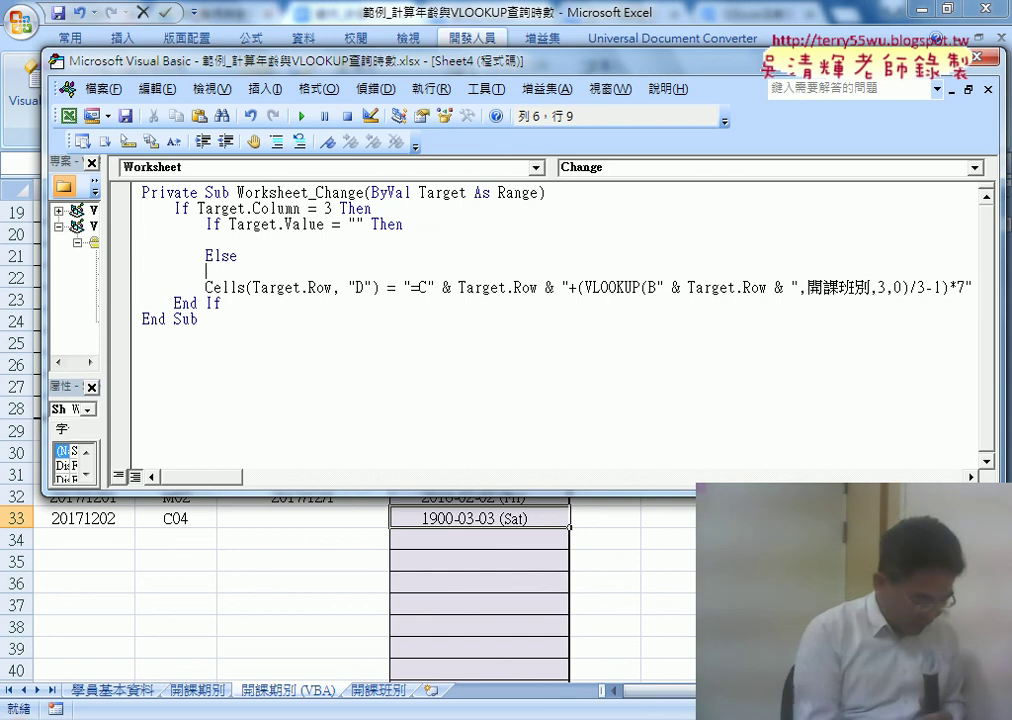
key(Return)
text(en)
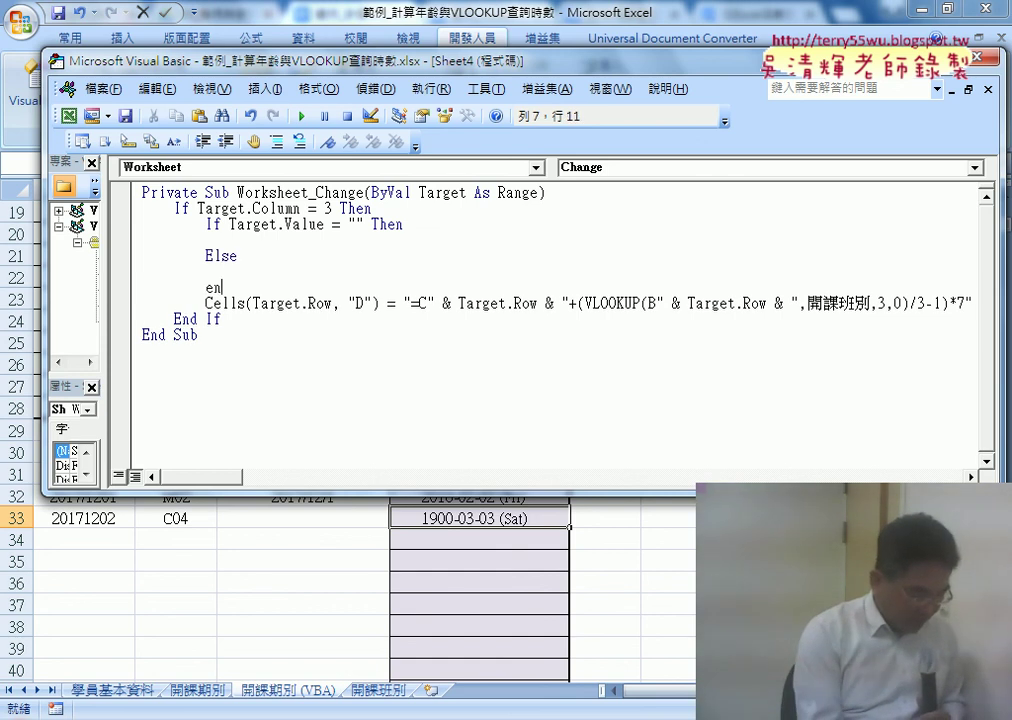
text(d if)
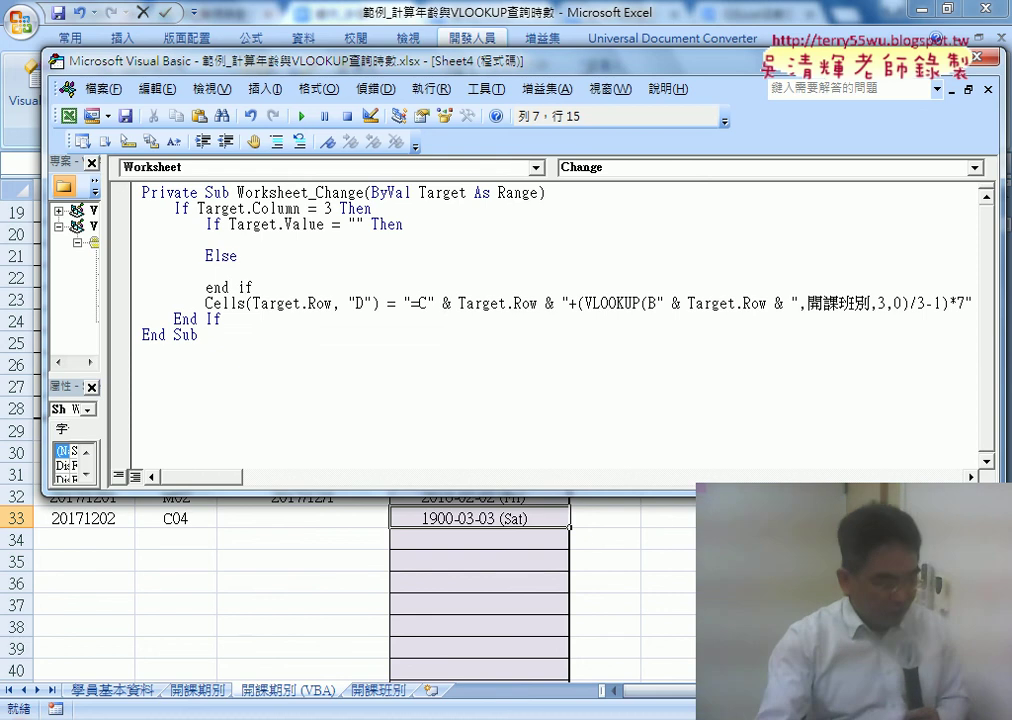
- Move the Cells formula line under Else, indent it, and select its Cells(Target.Row, "D") = part
click(130, 305)
drag(140, 303, 146, 271)
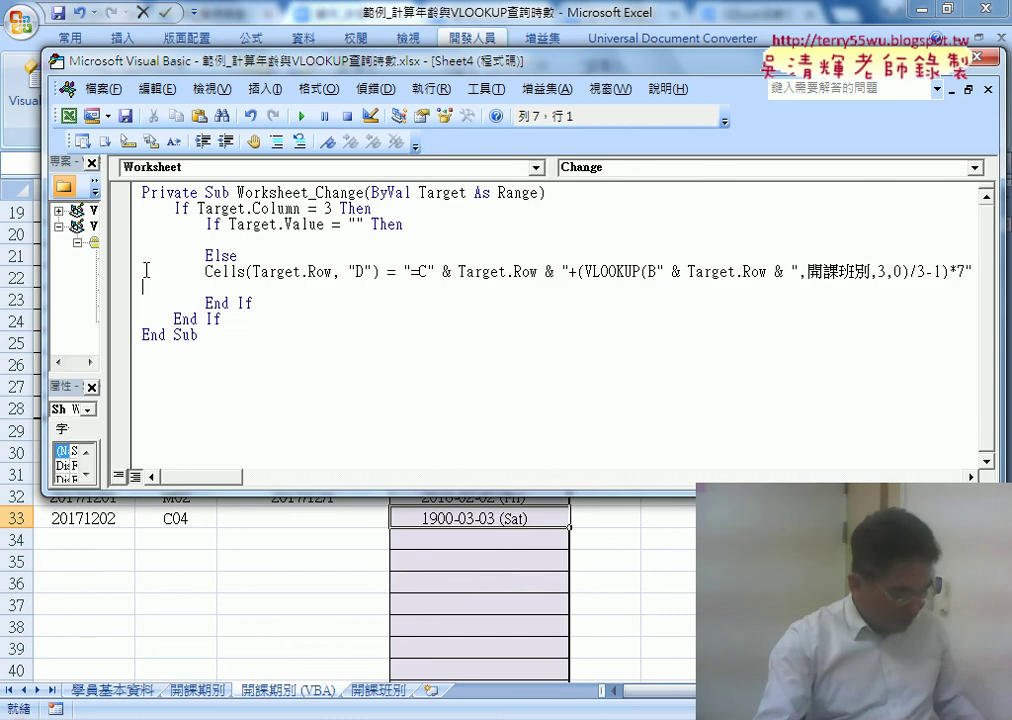
click(146, 271)
key(Tab)
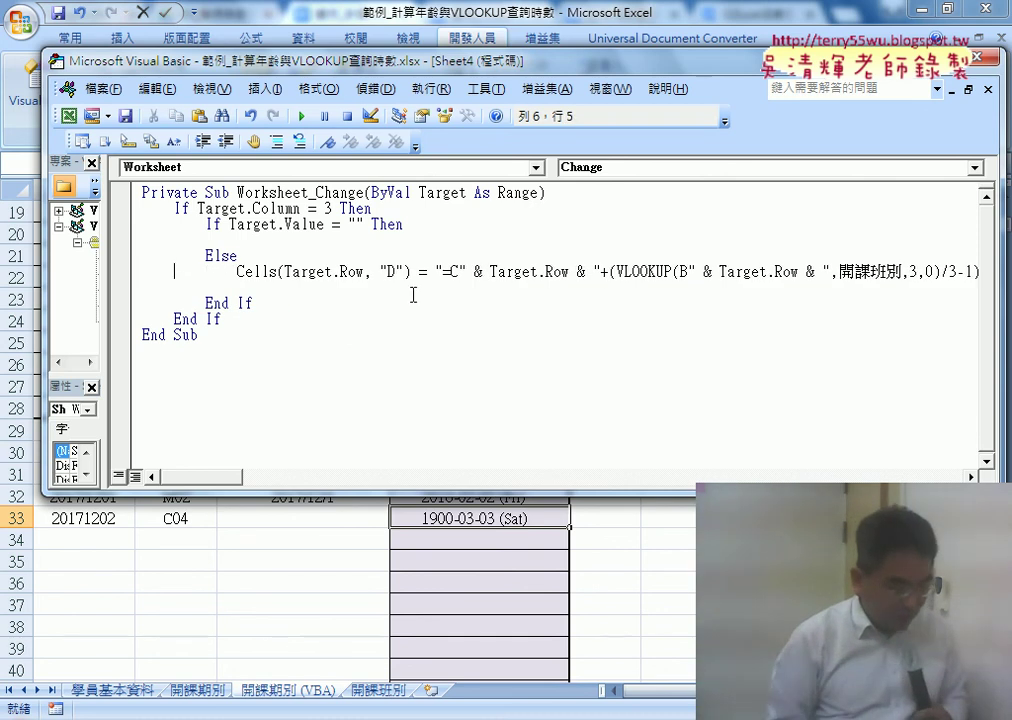
key(Down)
key(End)
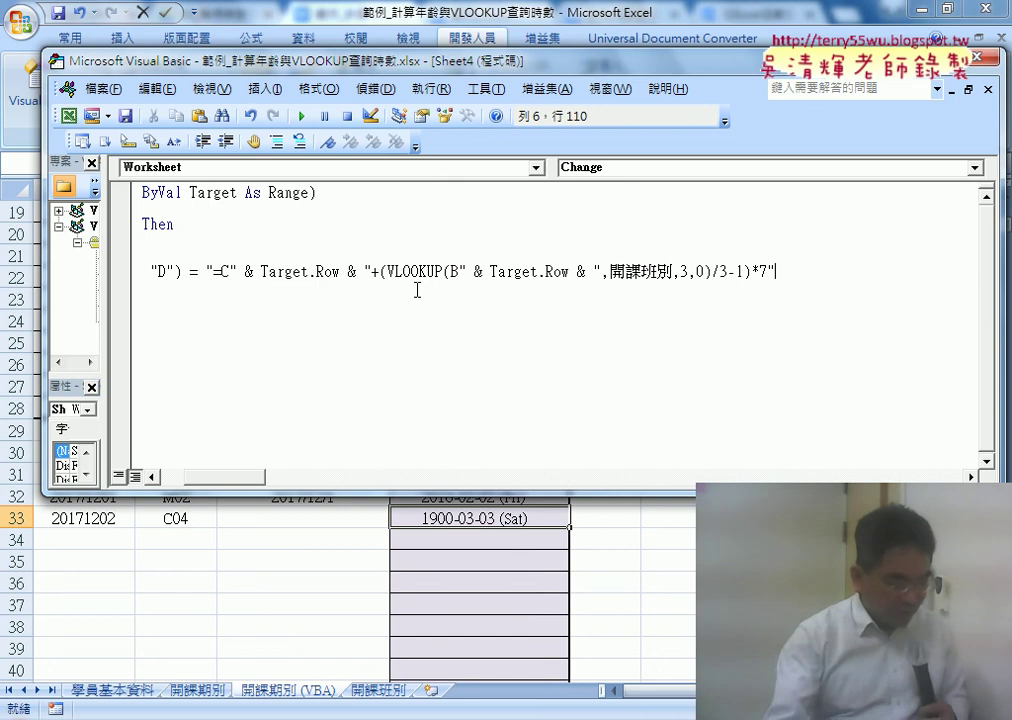
key(Down)
key(Down)
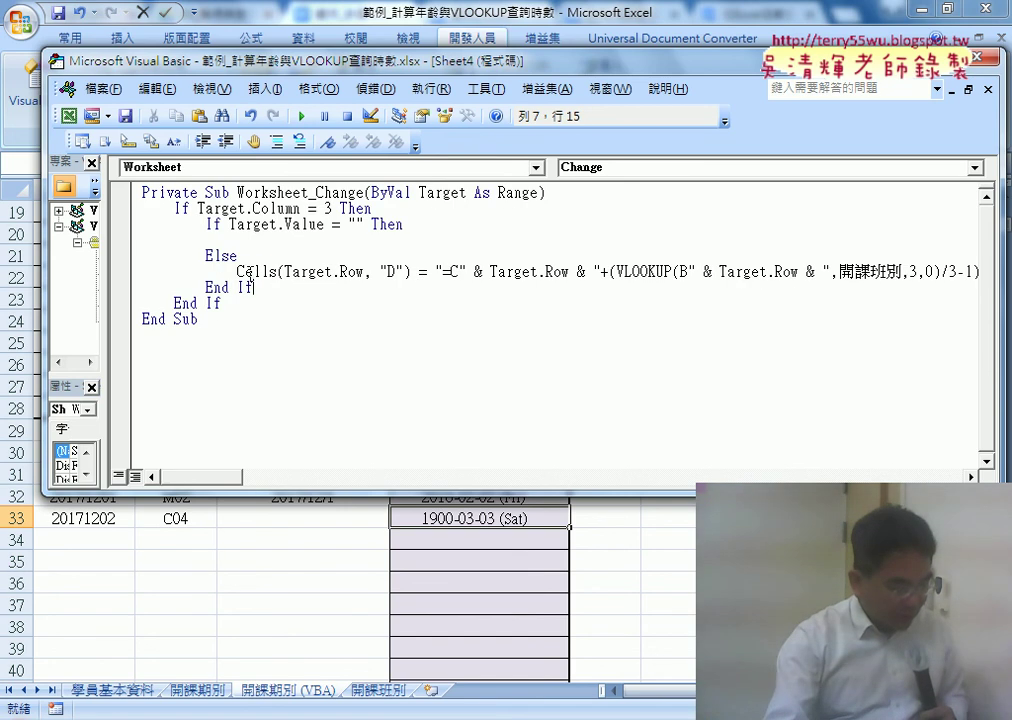
mouse_move(237, 271)
mouse_down()
mouse_move(426, 274)
mouse_move(312, 247)
mouse_up()
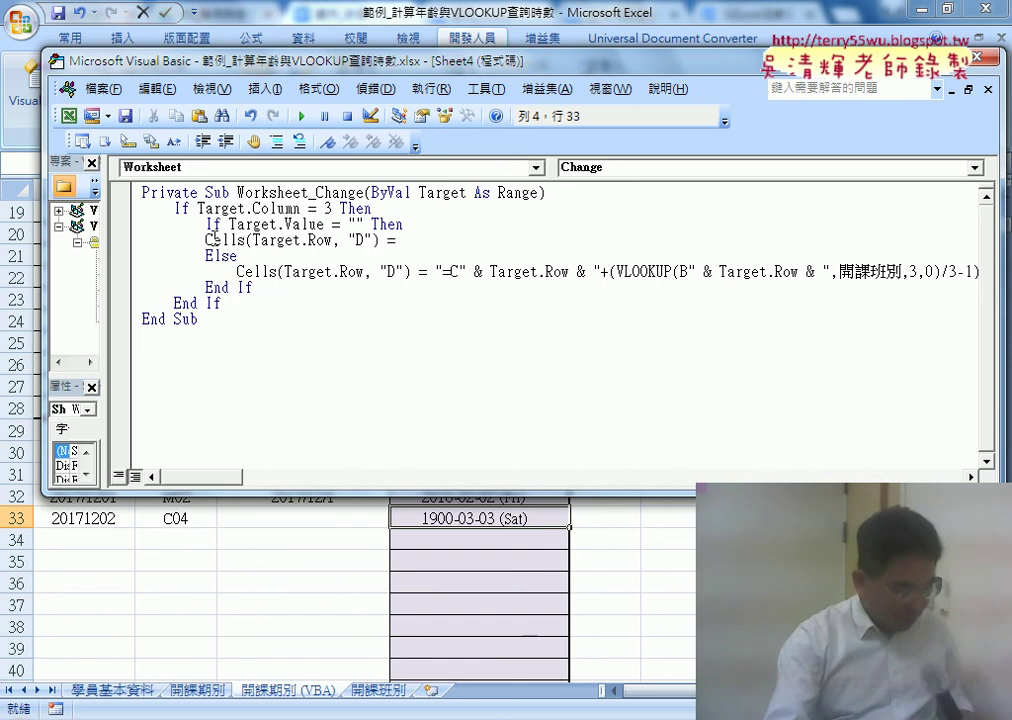
- Complete the blank branch line as Cells(Target.Row, "D") = "" under the Target.Value test
click(441, 240)
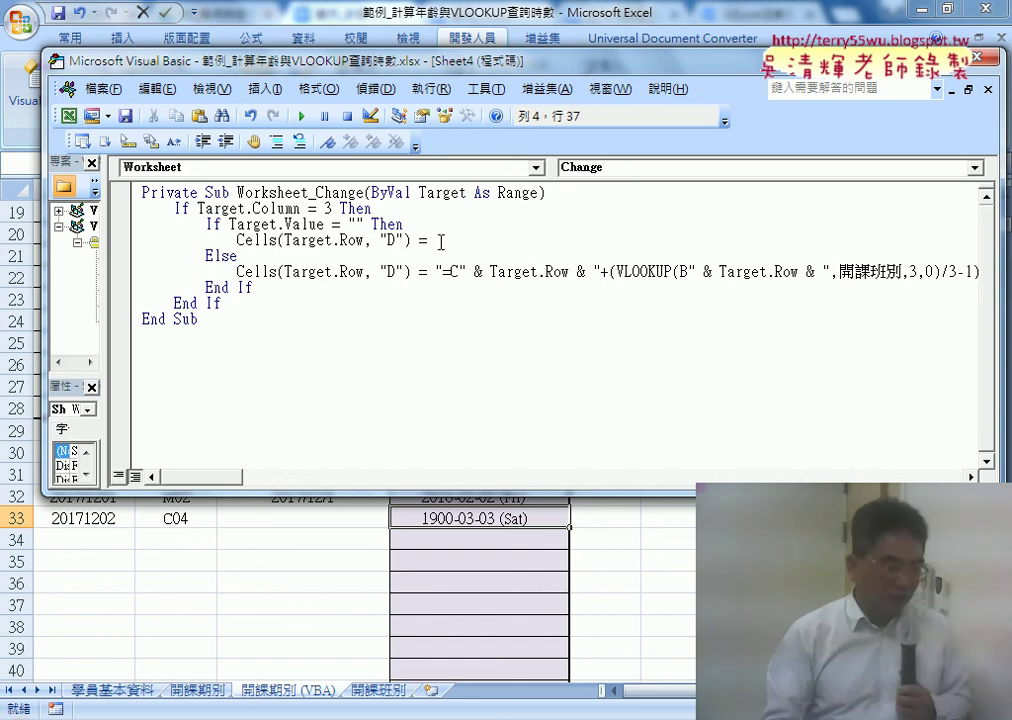
text("")
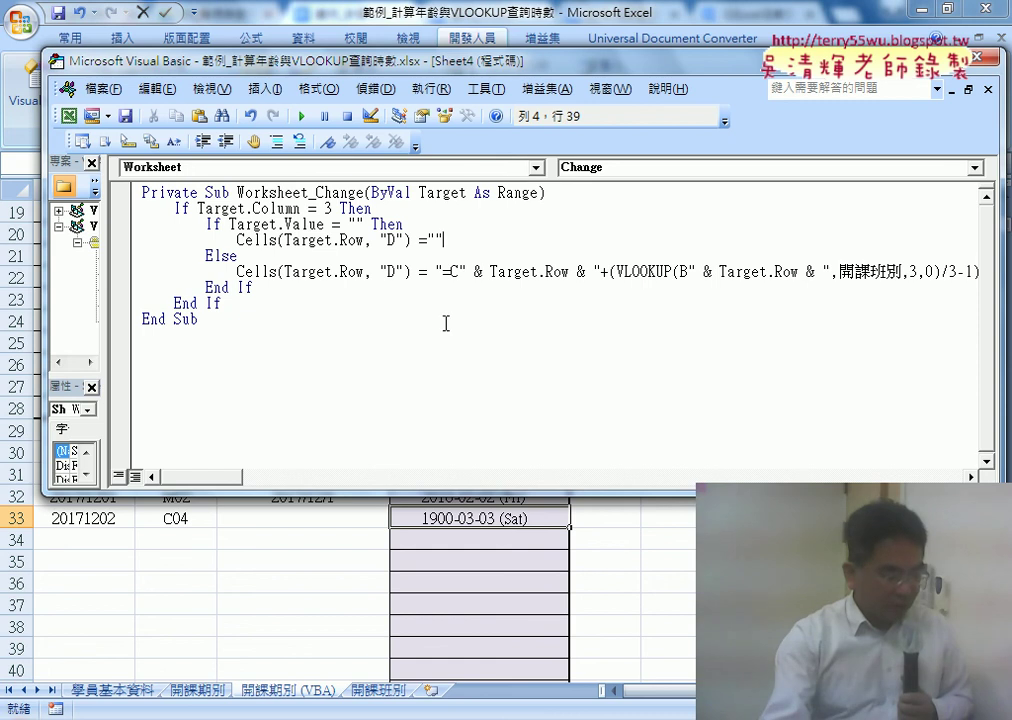
click(446, 323)
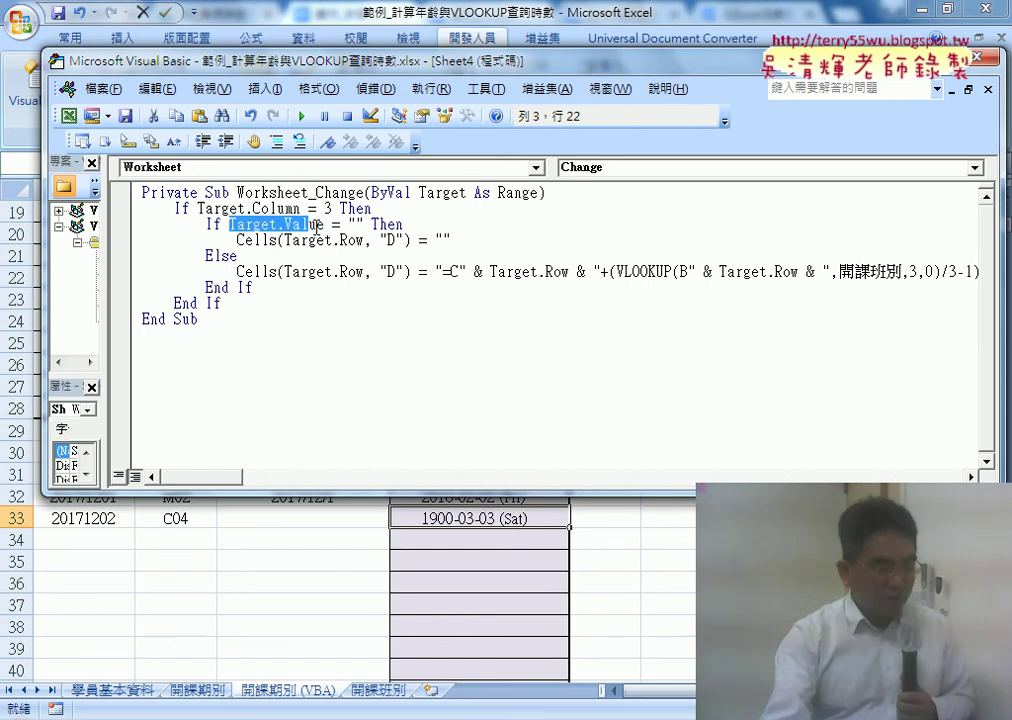
drag(229, 224, 323, 224)
click(360, 224)
drag(449, 240, 238, 240)
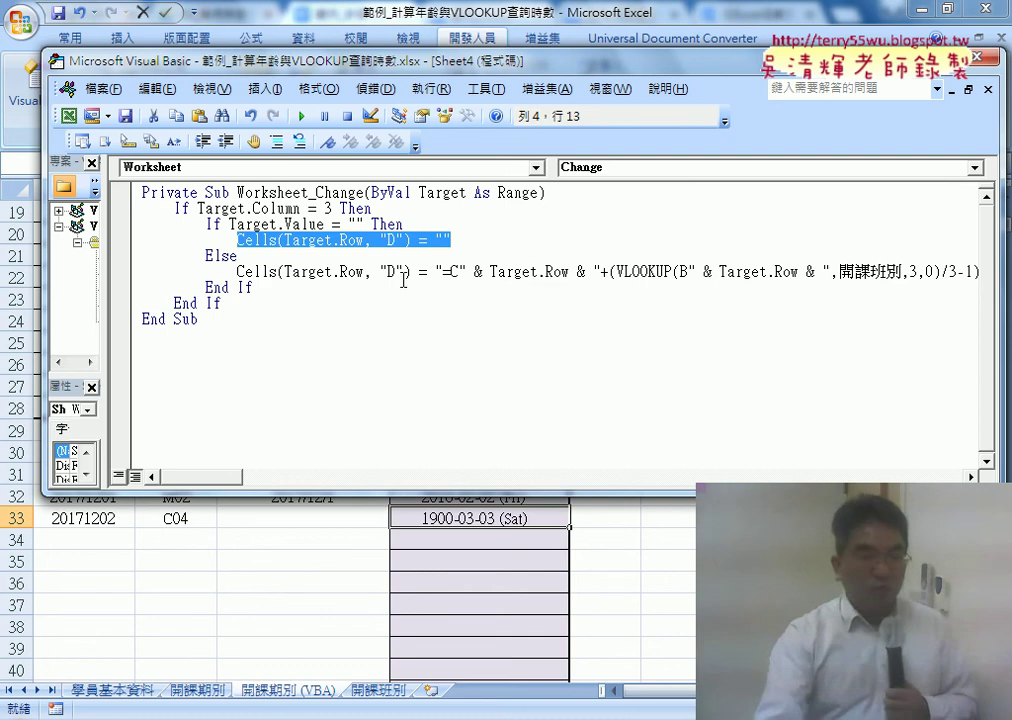
click(454, 273)
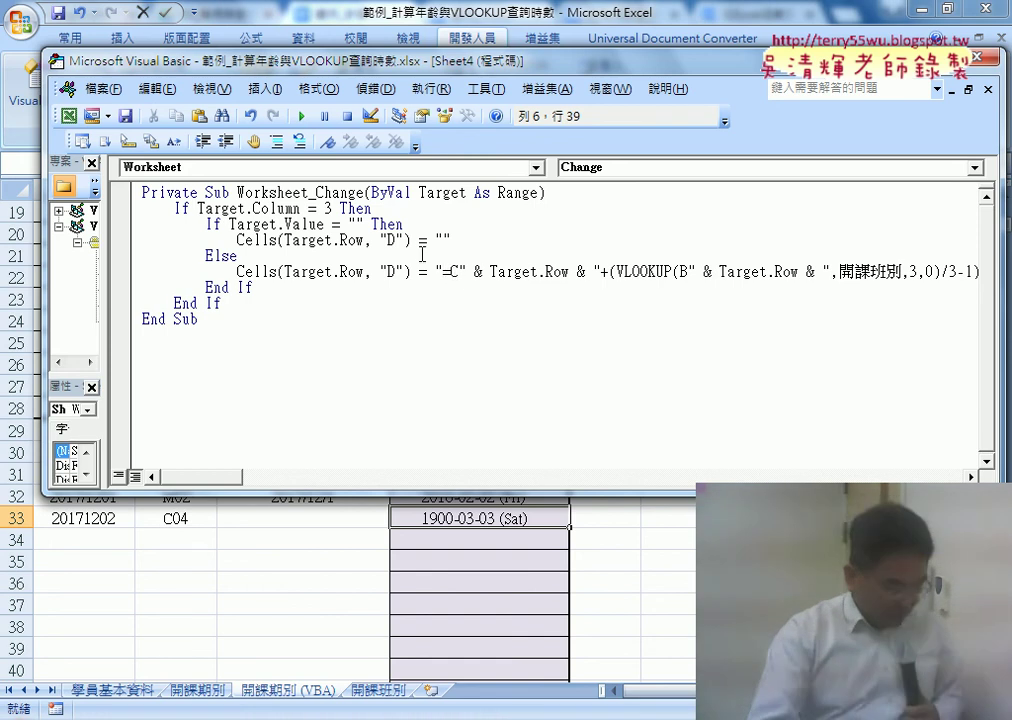
- Delete the start dates in C31, C30 and C29 so their column D end dates go blank
click(290, 580)
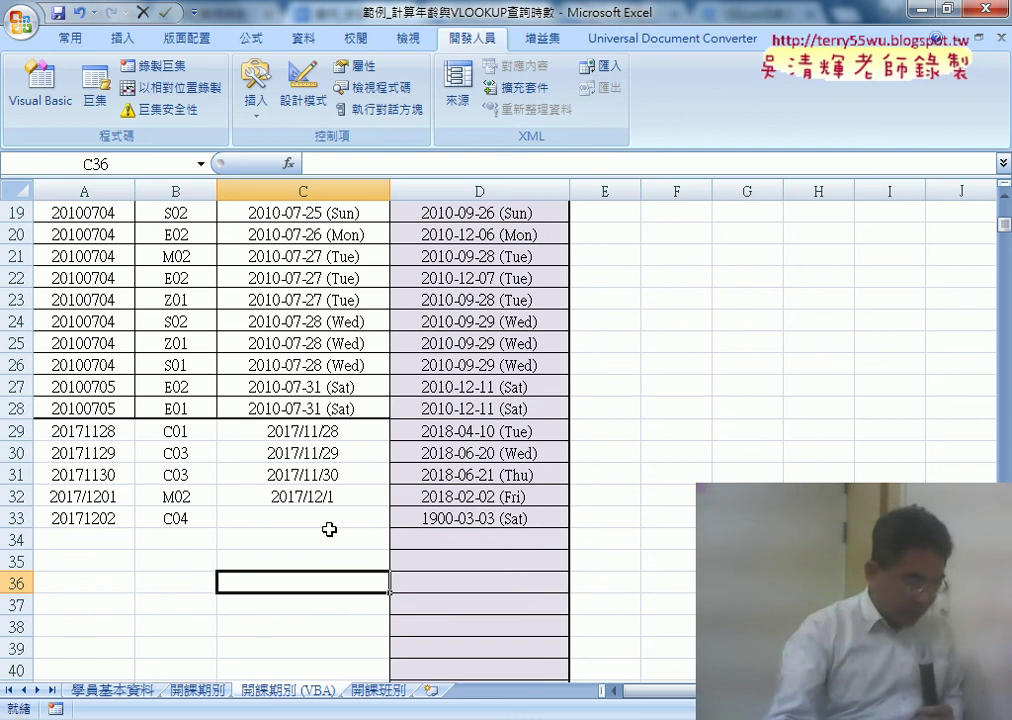
scroll(385, 536, down, 5)
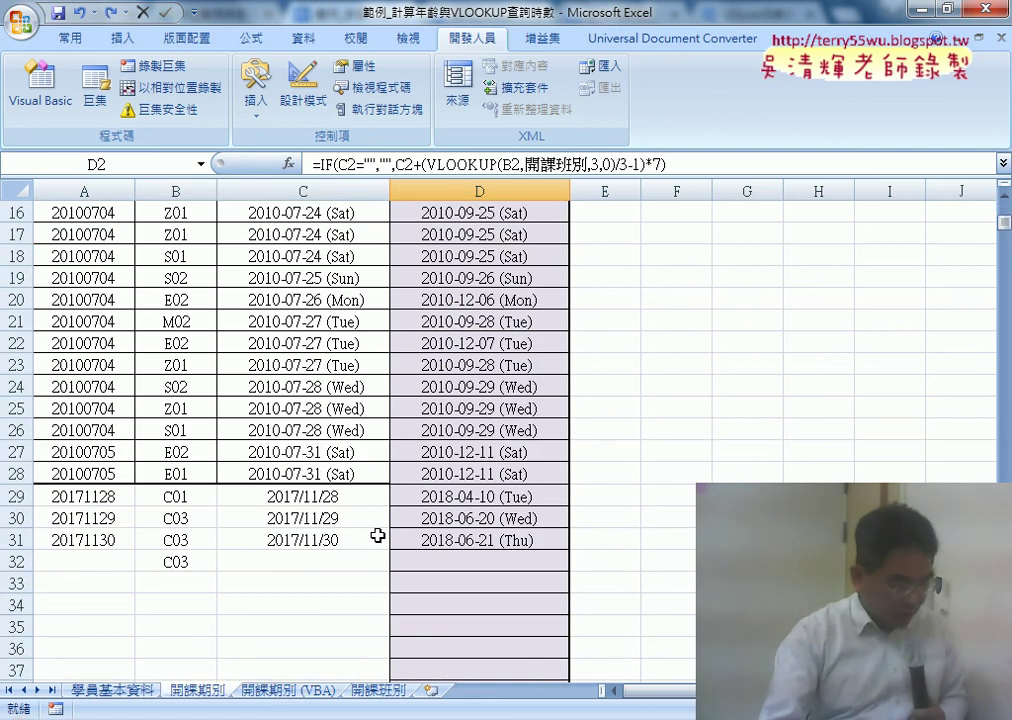
scroll(316, 535, down, 3)
click(321, 450)
click(325, 343)
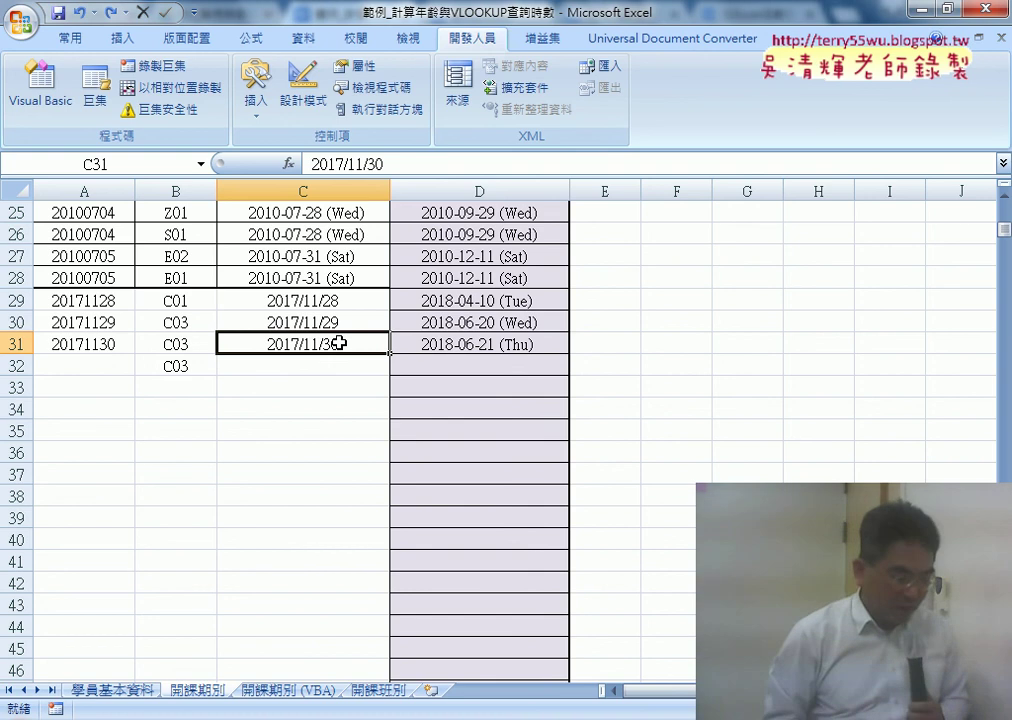
key(Delete)
key(Up)
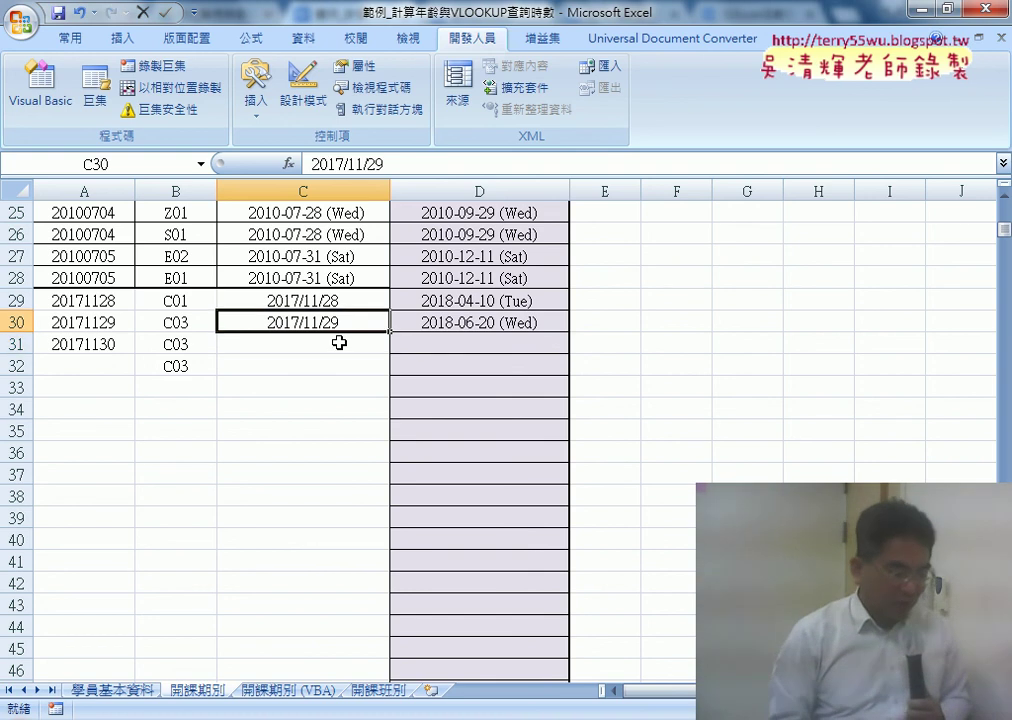
key(Delete)
key(Up)
key(Delete)
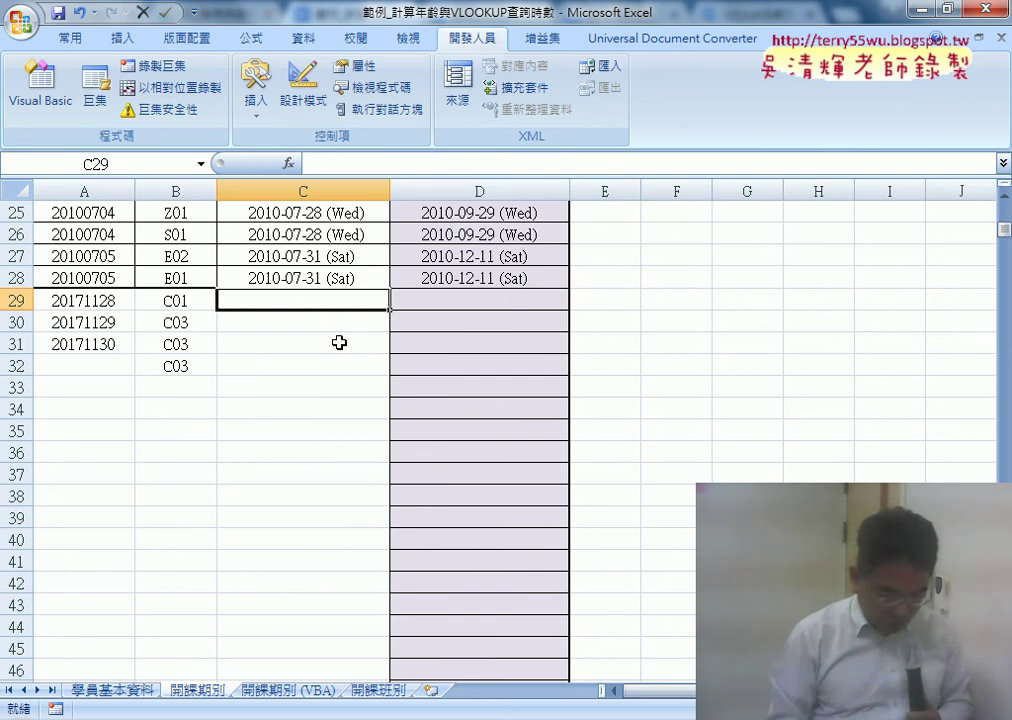
- Re-enter 2017/11/28 in C29, fixing the year and doubled-slash typos, so D29 shows 2018-04-10 (Tue)
text(201//)
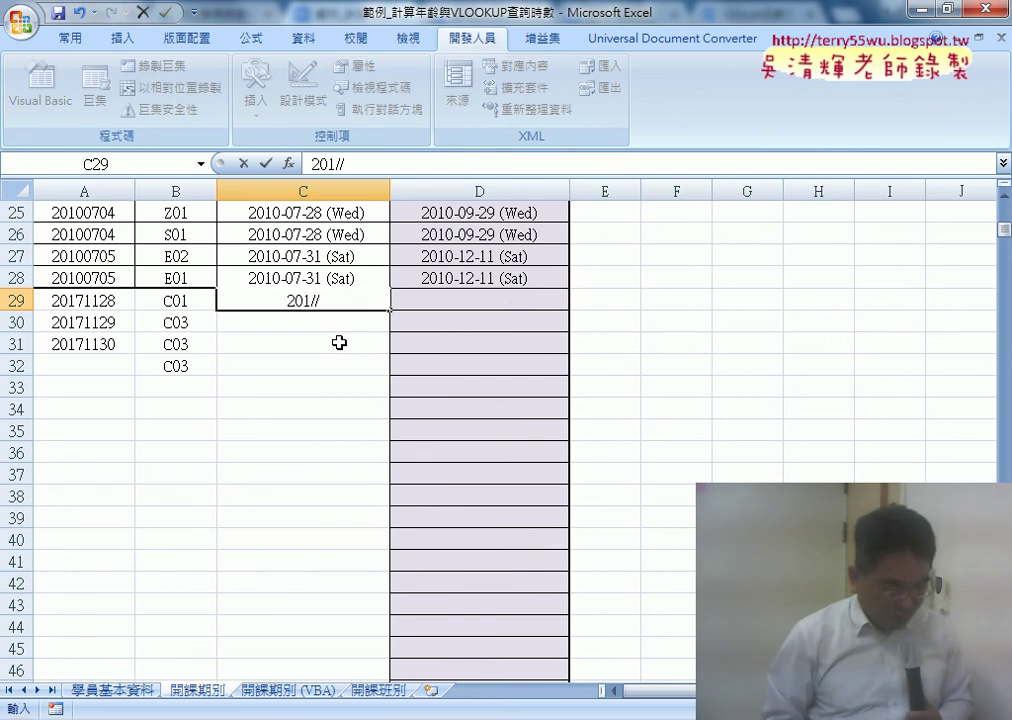
text(11/)
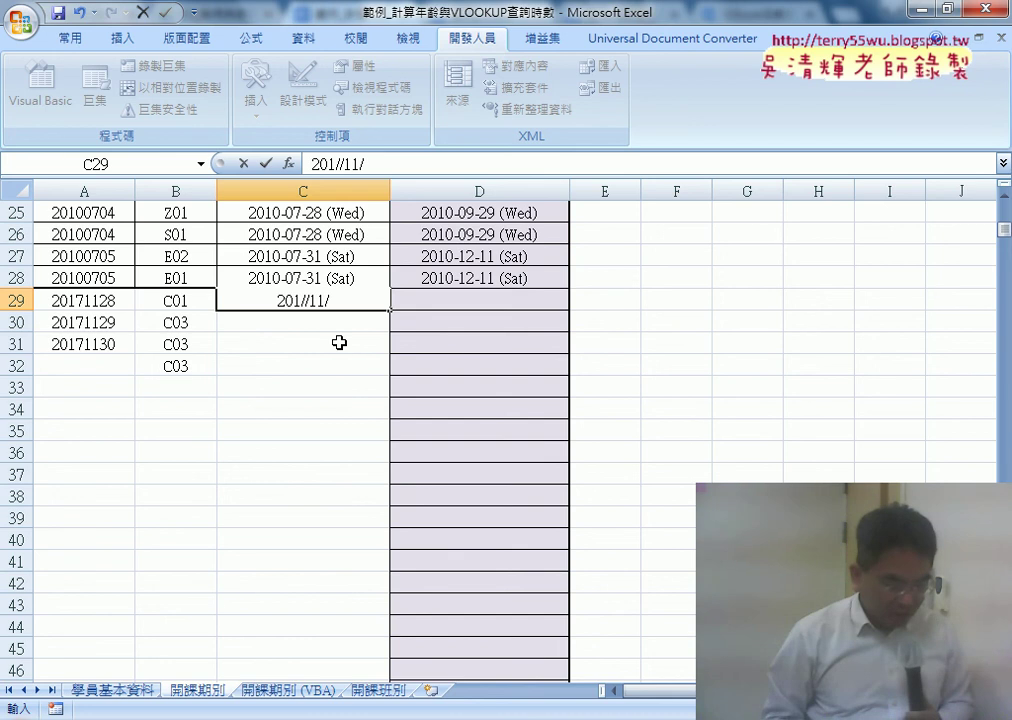
text(28)
key(Return)
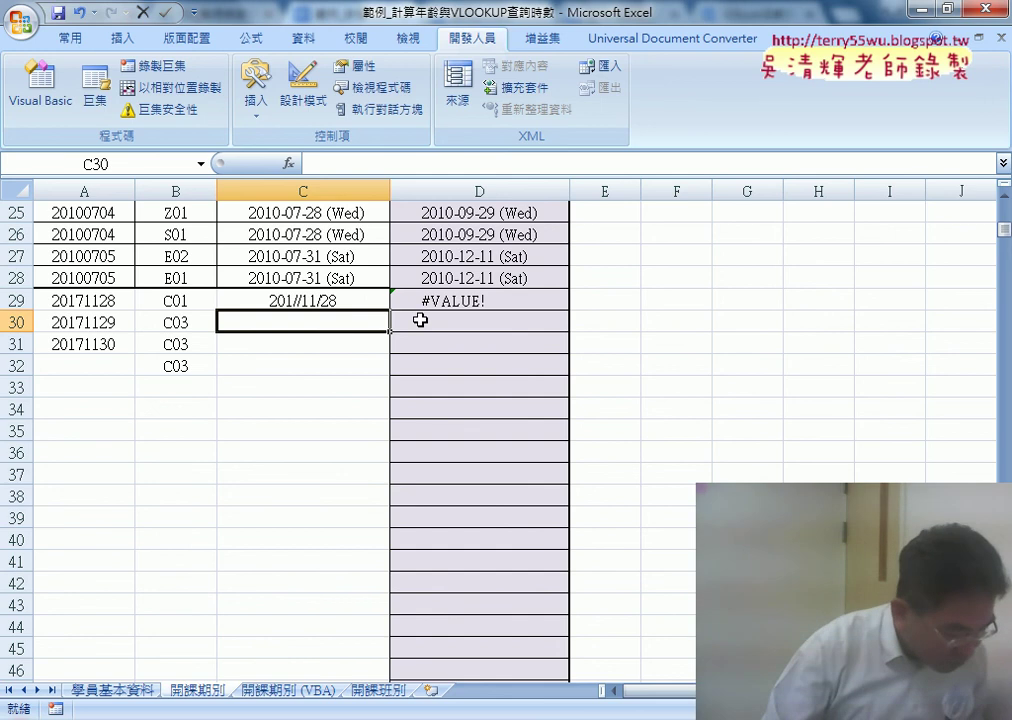
click(278, 298)
double_click(290, 299)
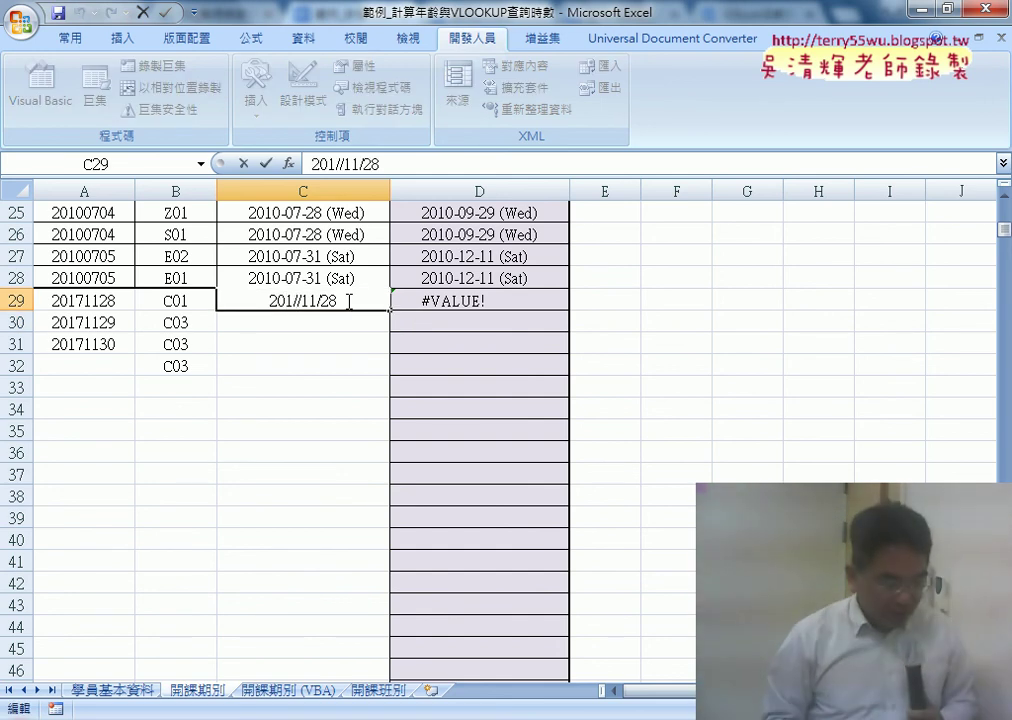
text(7)
key(Return)
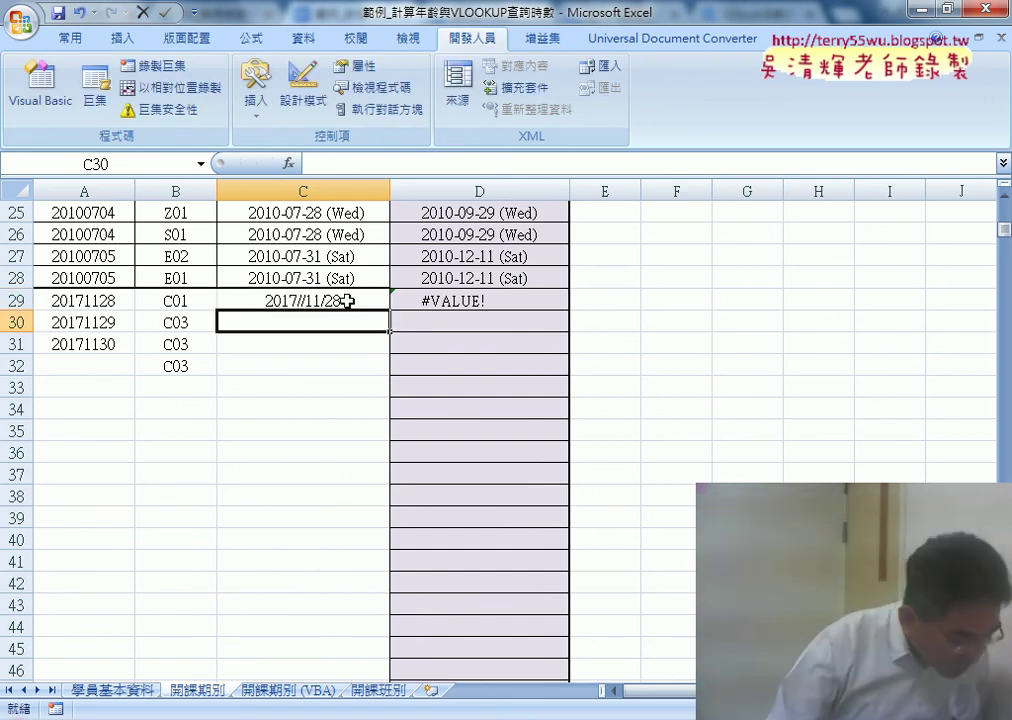
click(294, 298)
double_click(300, 302)
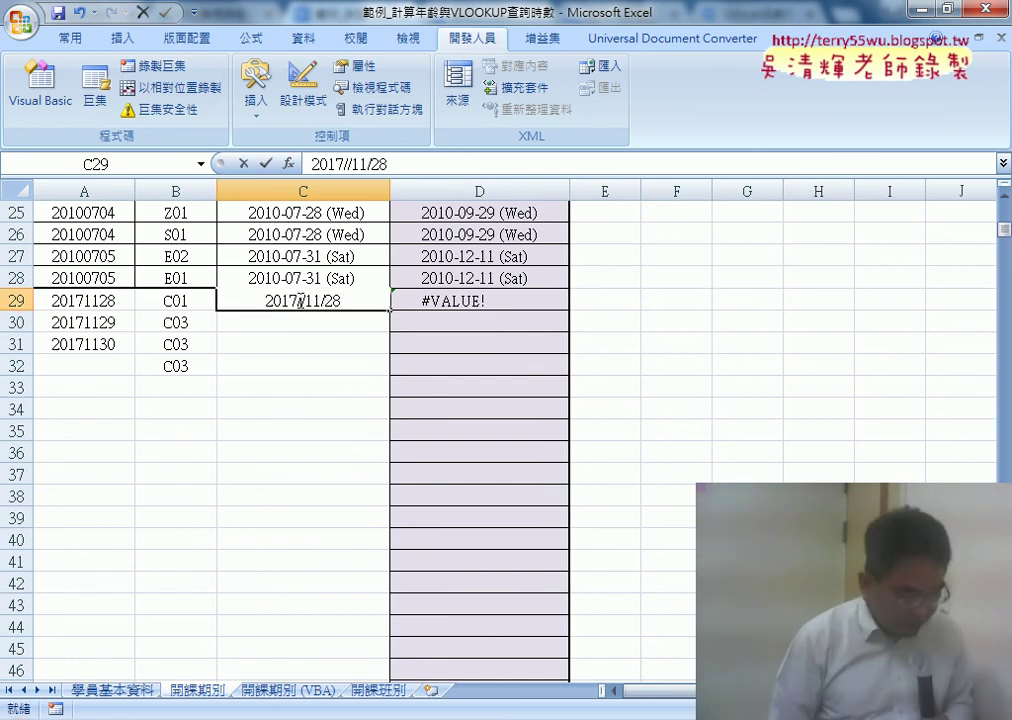
double_click(318, 299)
key(BackSpace)
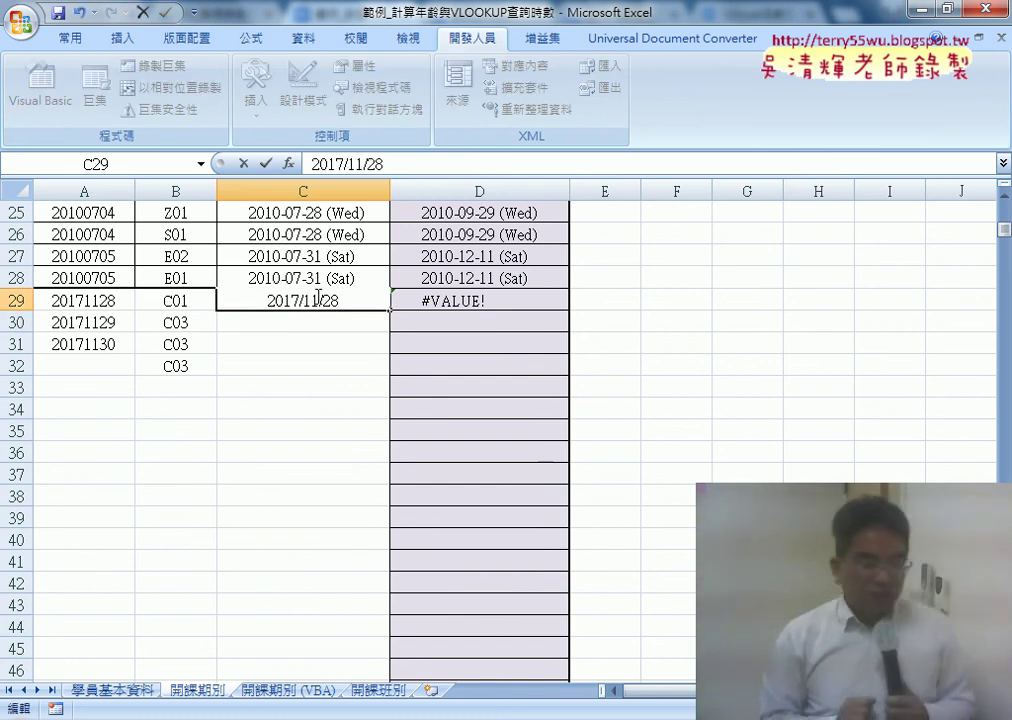
key(Return)
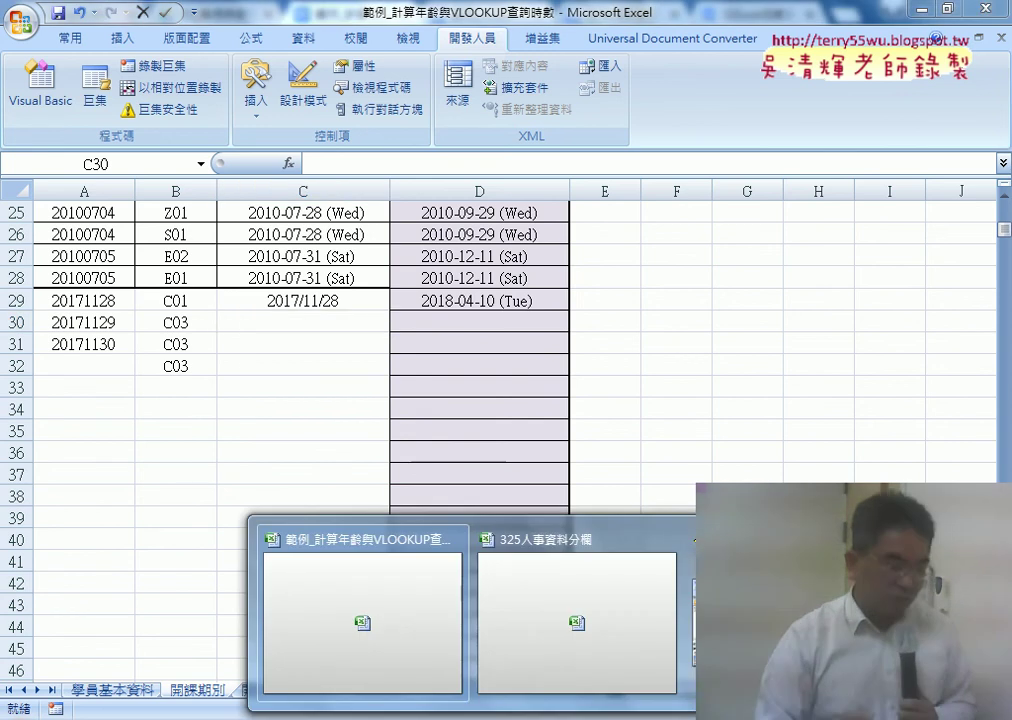
- Return to the VBA editor and show Sheet4 (開課期別 (VBA)) Worksheet_Change code in a widened Project Explorer
key(alt+F11)
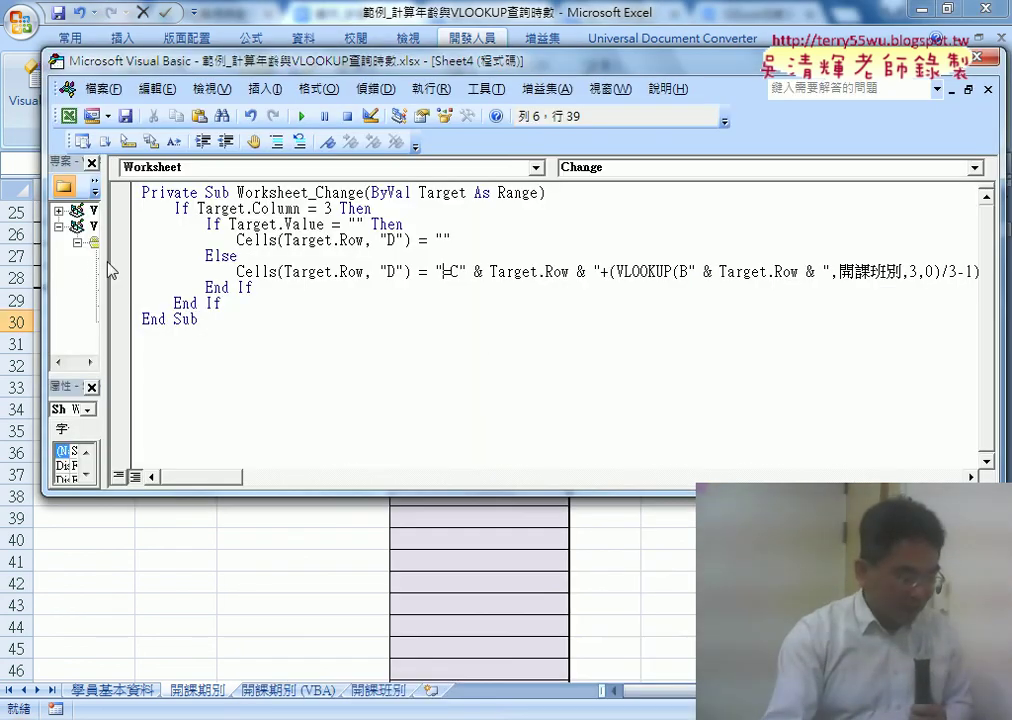
drag(109, 270, 262, 270)
click(213, 313)
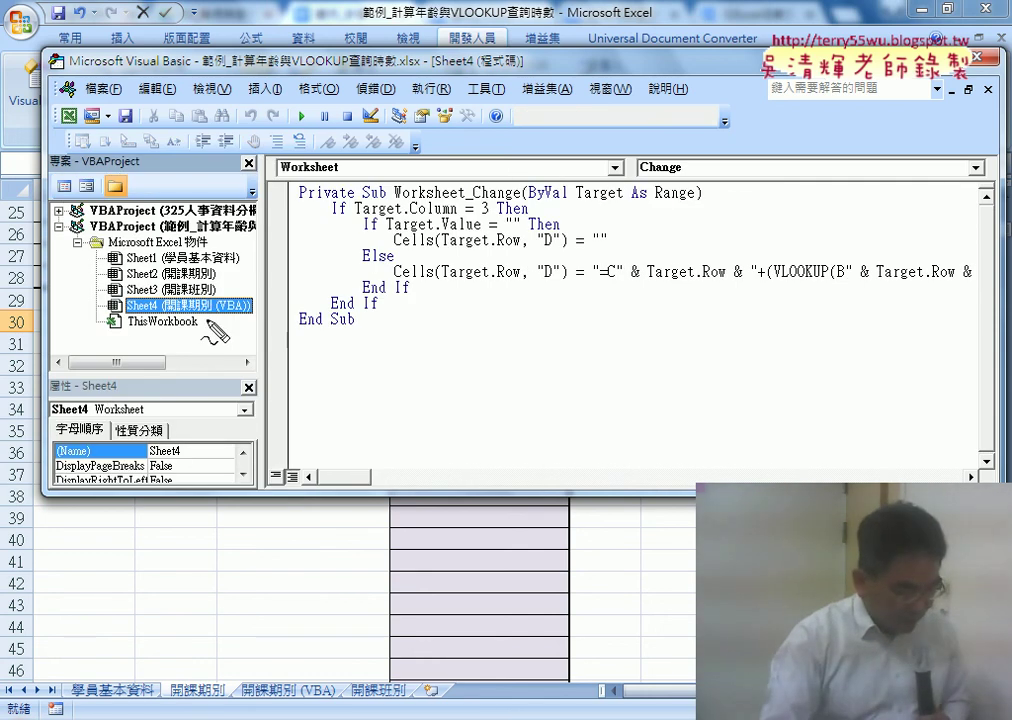
drag(333, 700, 318, 703)
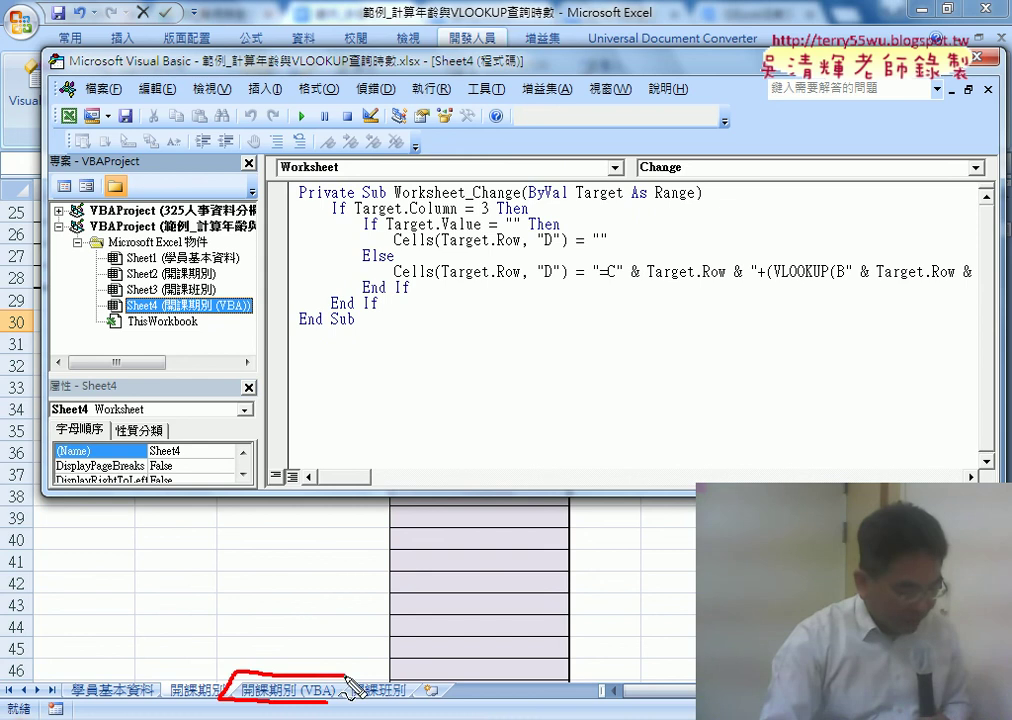
drag(240, 312, 252, 318)
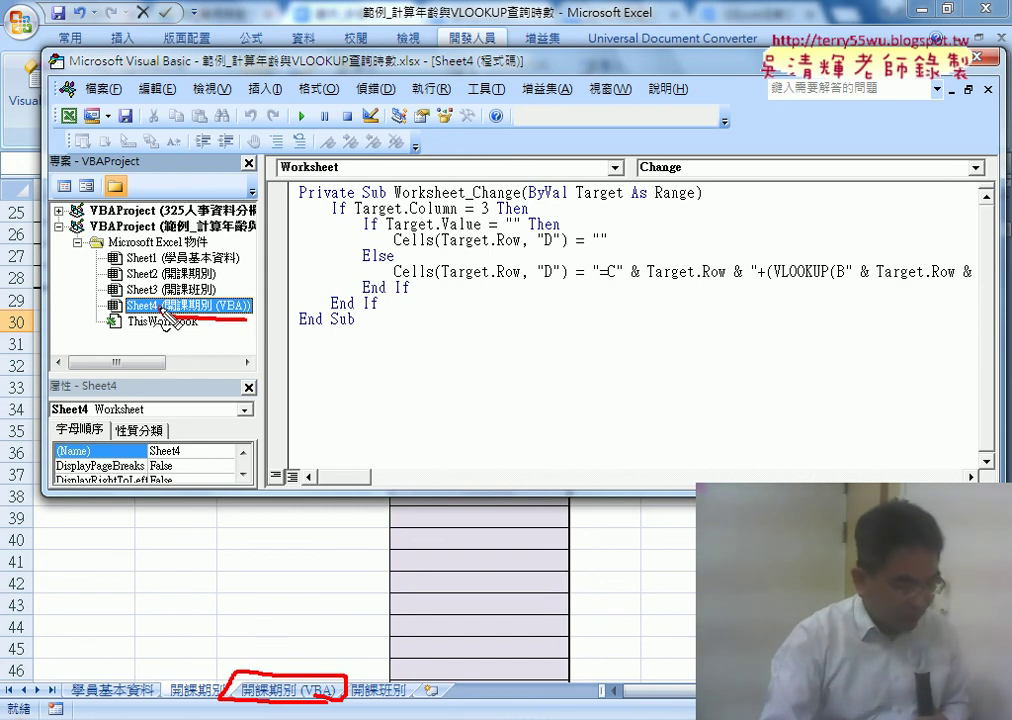
drag(335, 158, 318, 157)
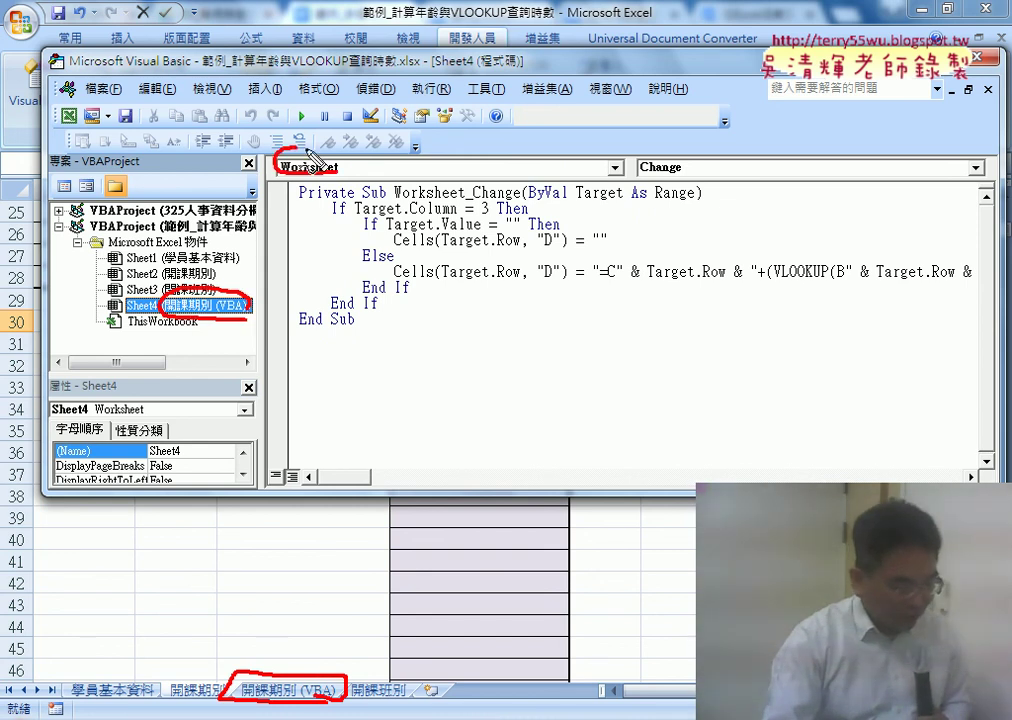
drag(642, 170, 637, 160)
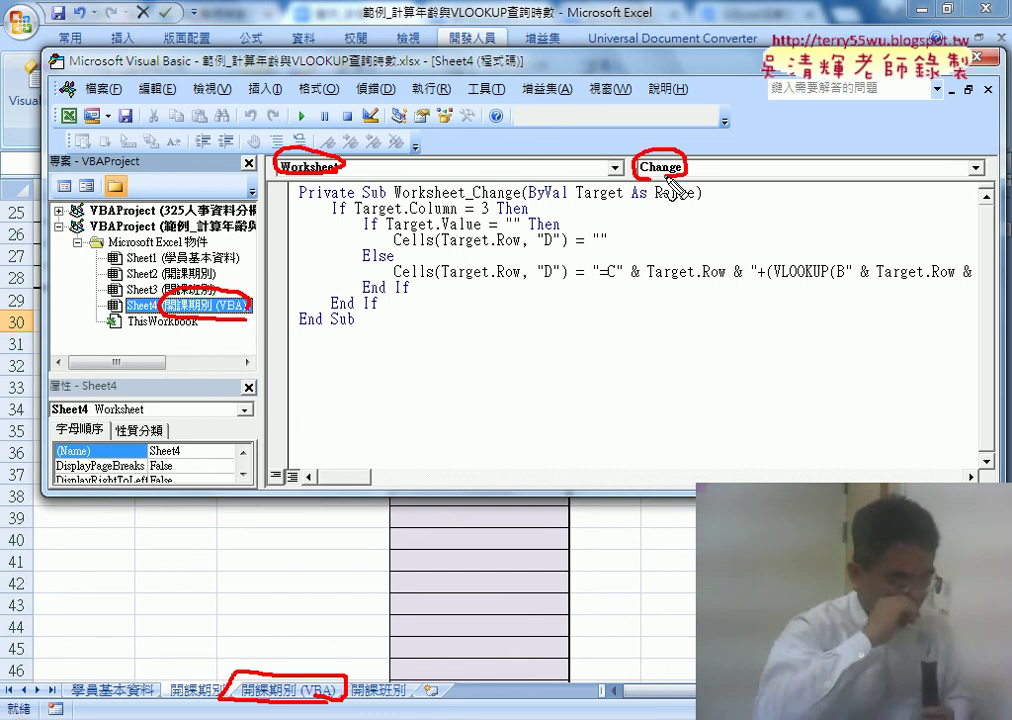